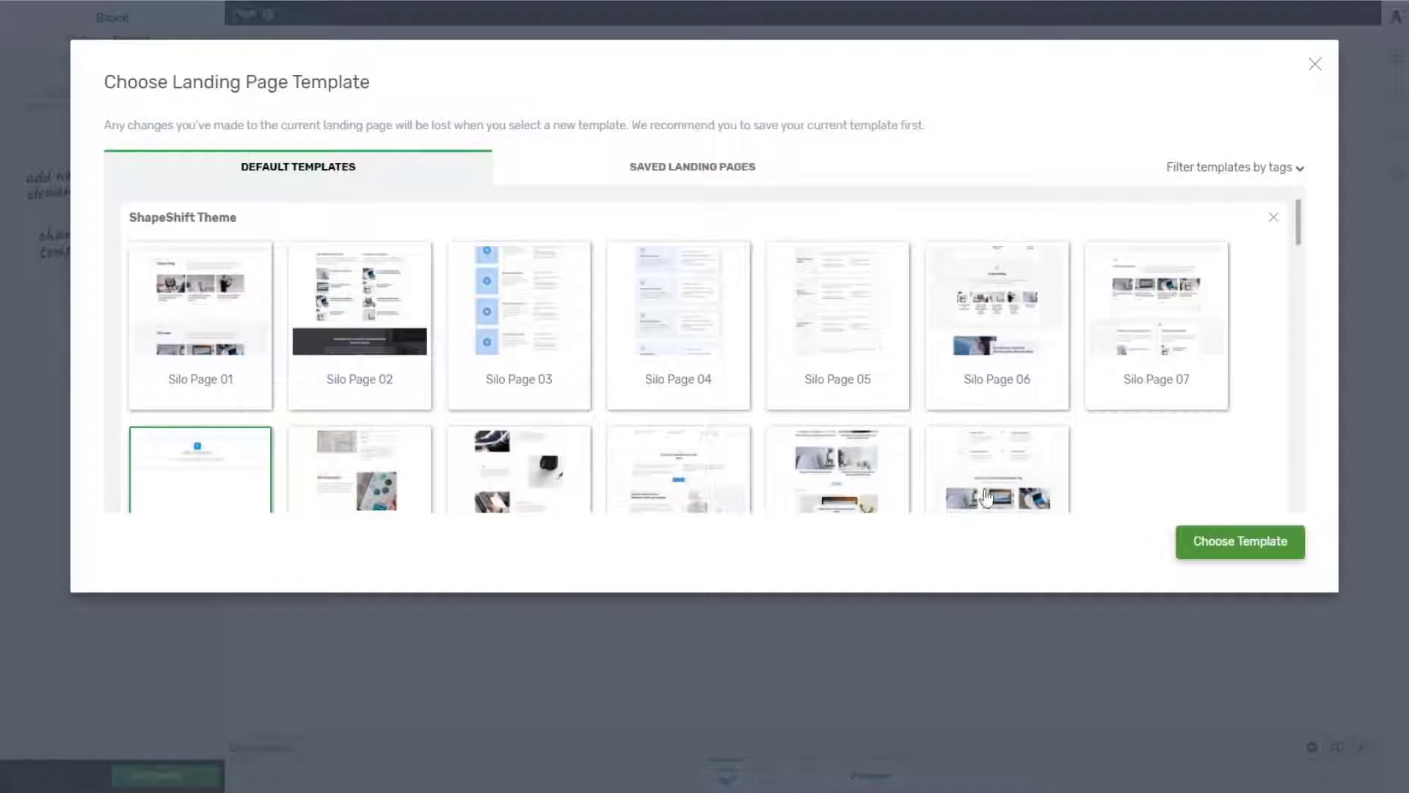
# Apply the blank landing page template and add the Simple and Easy hero block.
pyautogui.click(1260, 541)
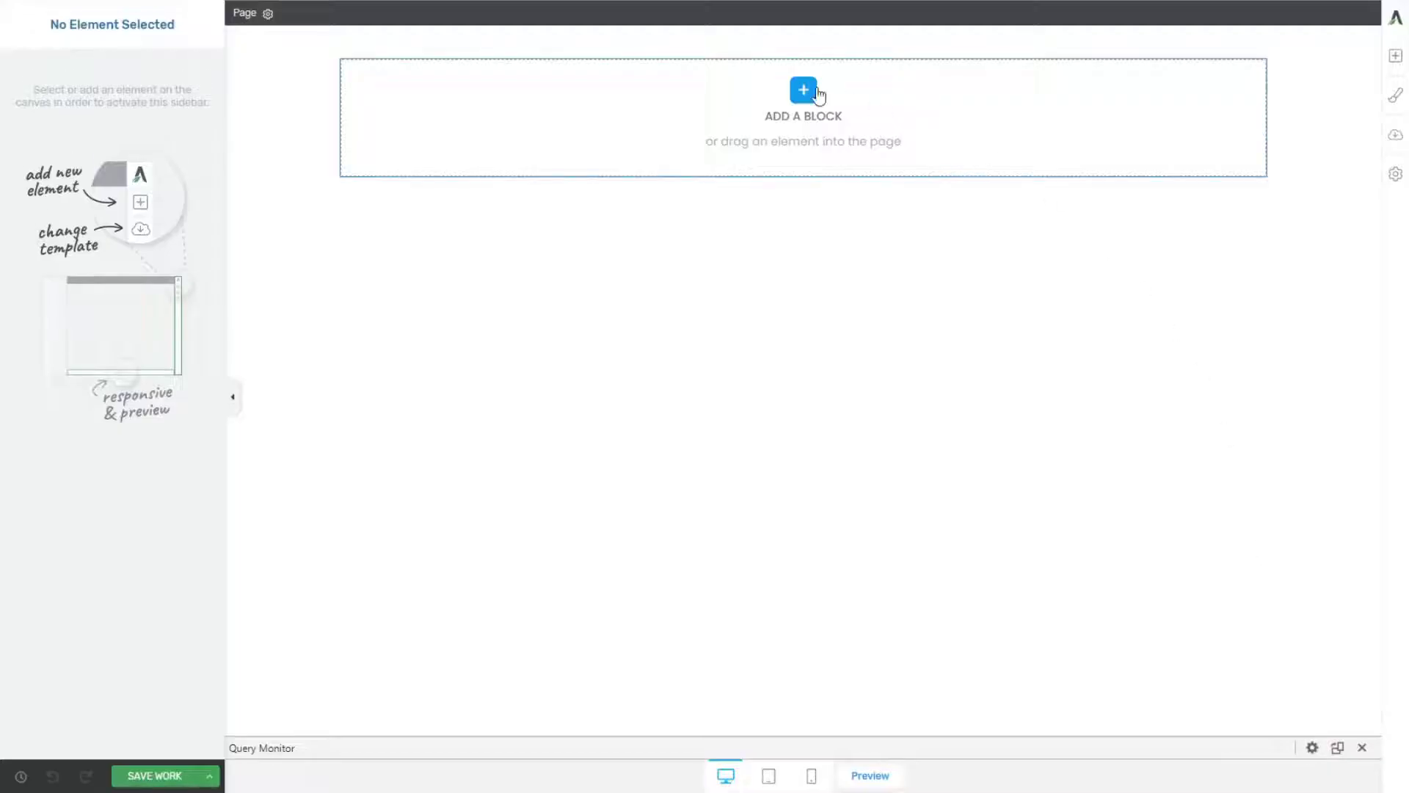
pyautogui.click(811, 90)
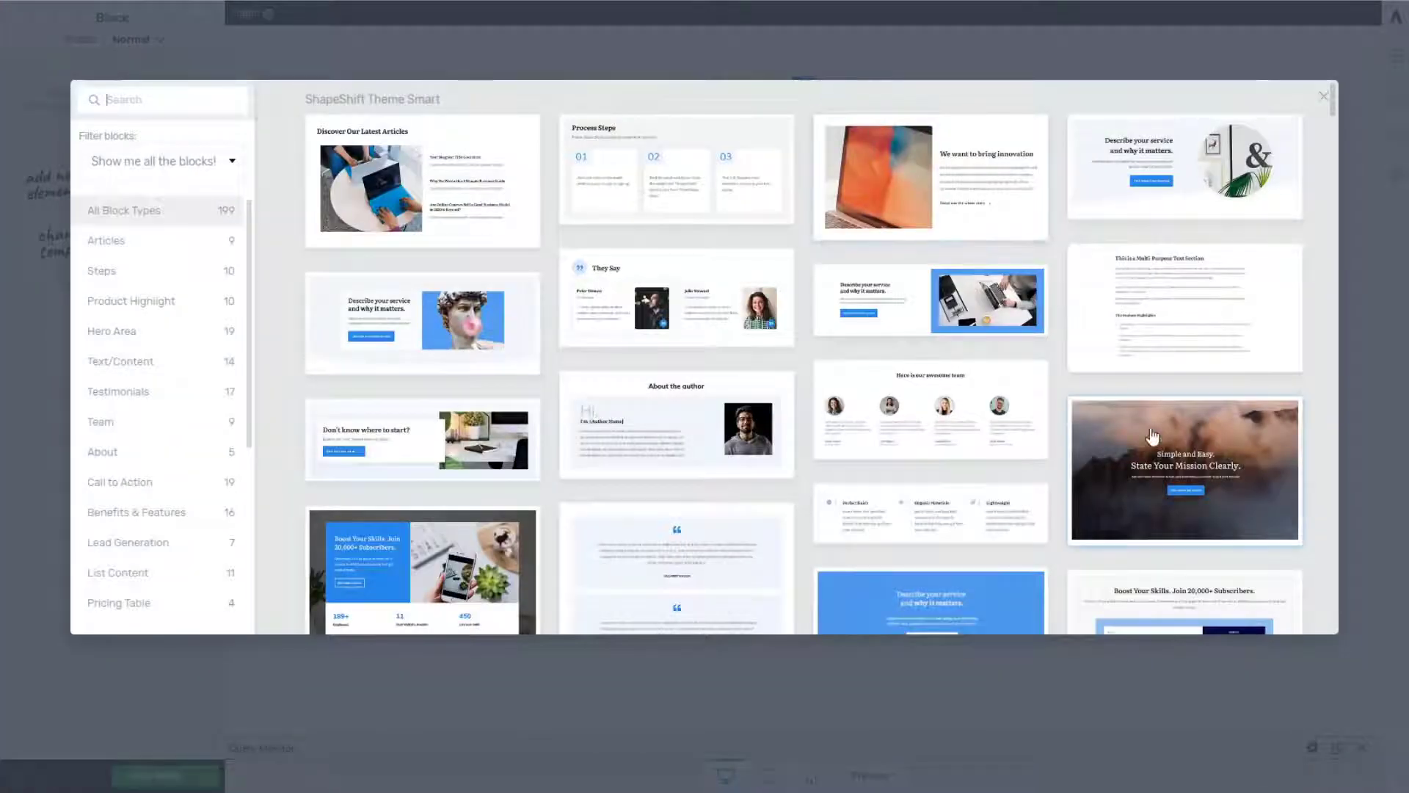
pyautogui.click(1158, 445)
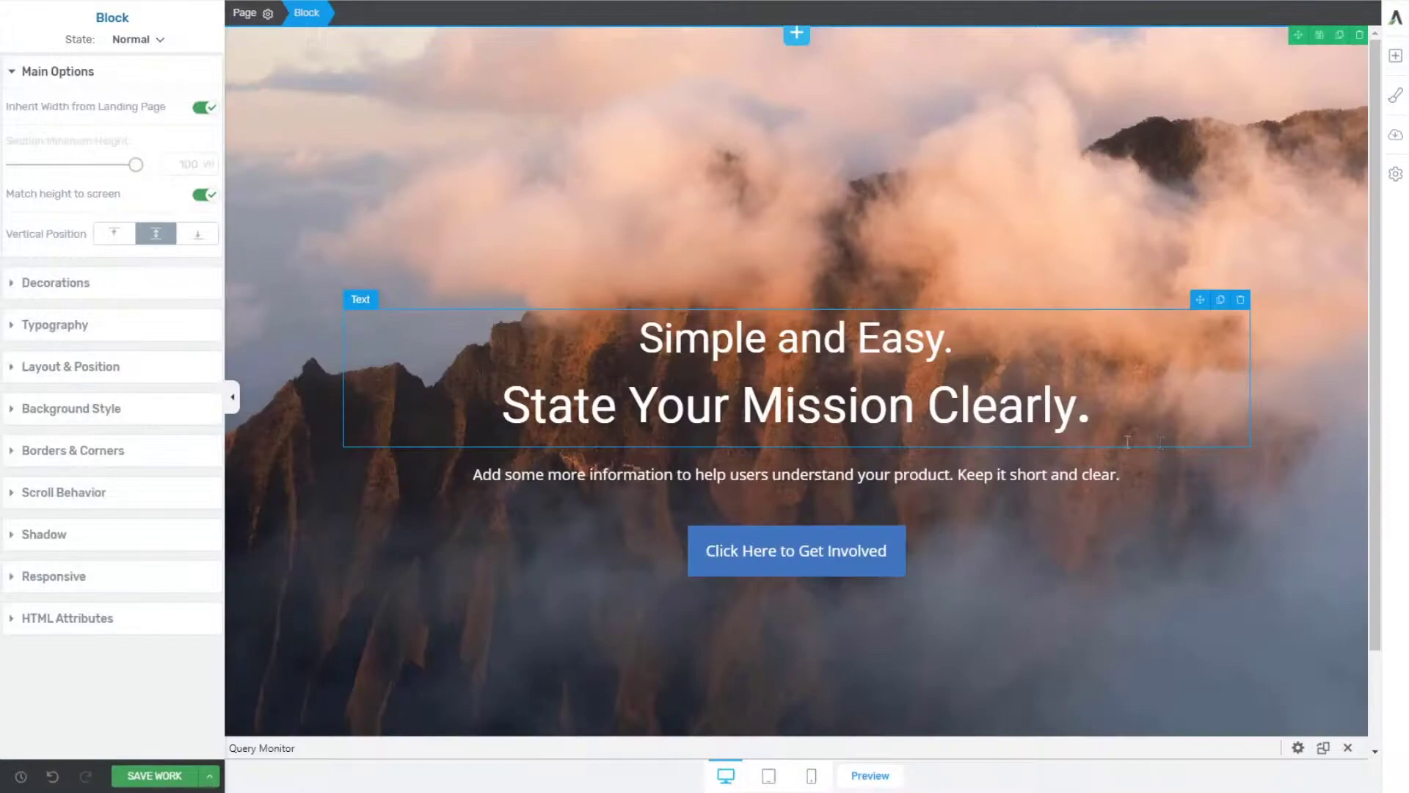
pyautogui.scroll(-2, 1127, 441)
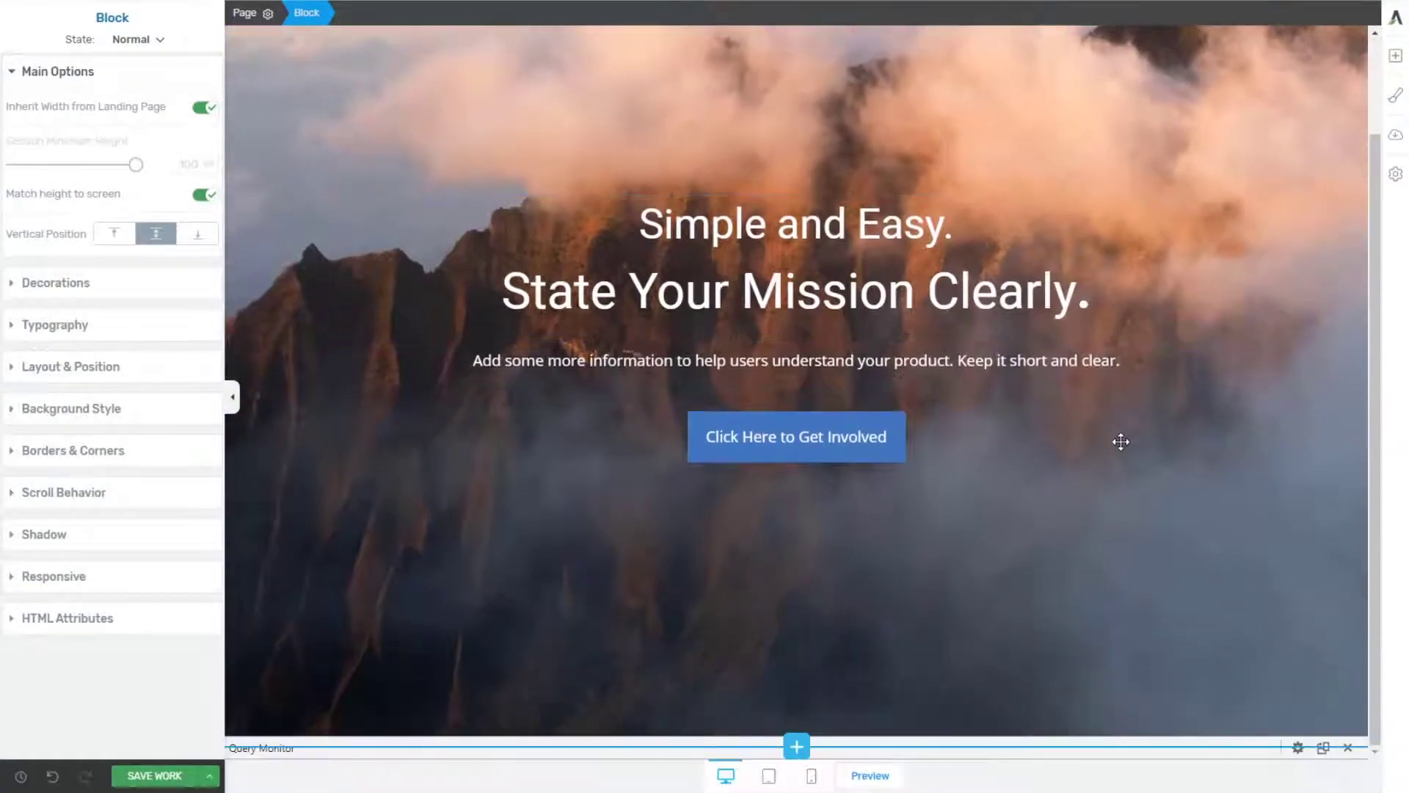
# Stack the About the author, Here is our awesome team and Boost Your Skills subscriber blocks below the hero.
pyautogui.click(801, 736)
pyautogui.click(629, 440)
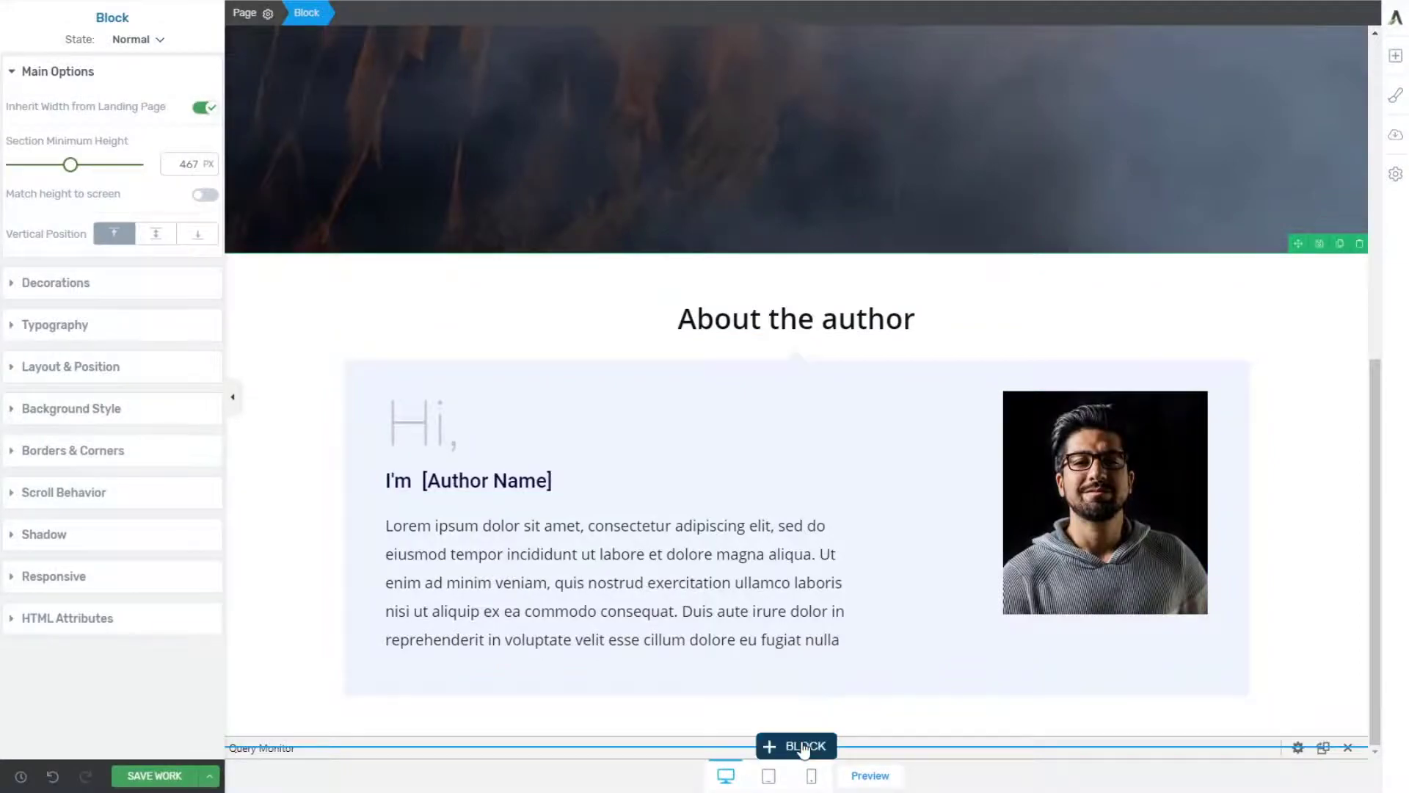
pyautogui.click(800, 738)
pyautogui.click(891, 429)
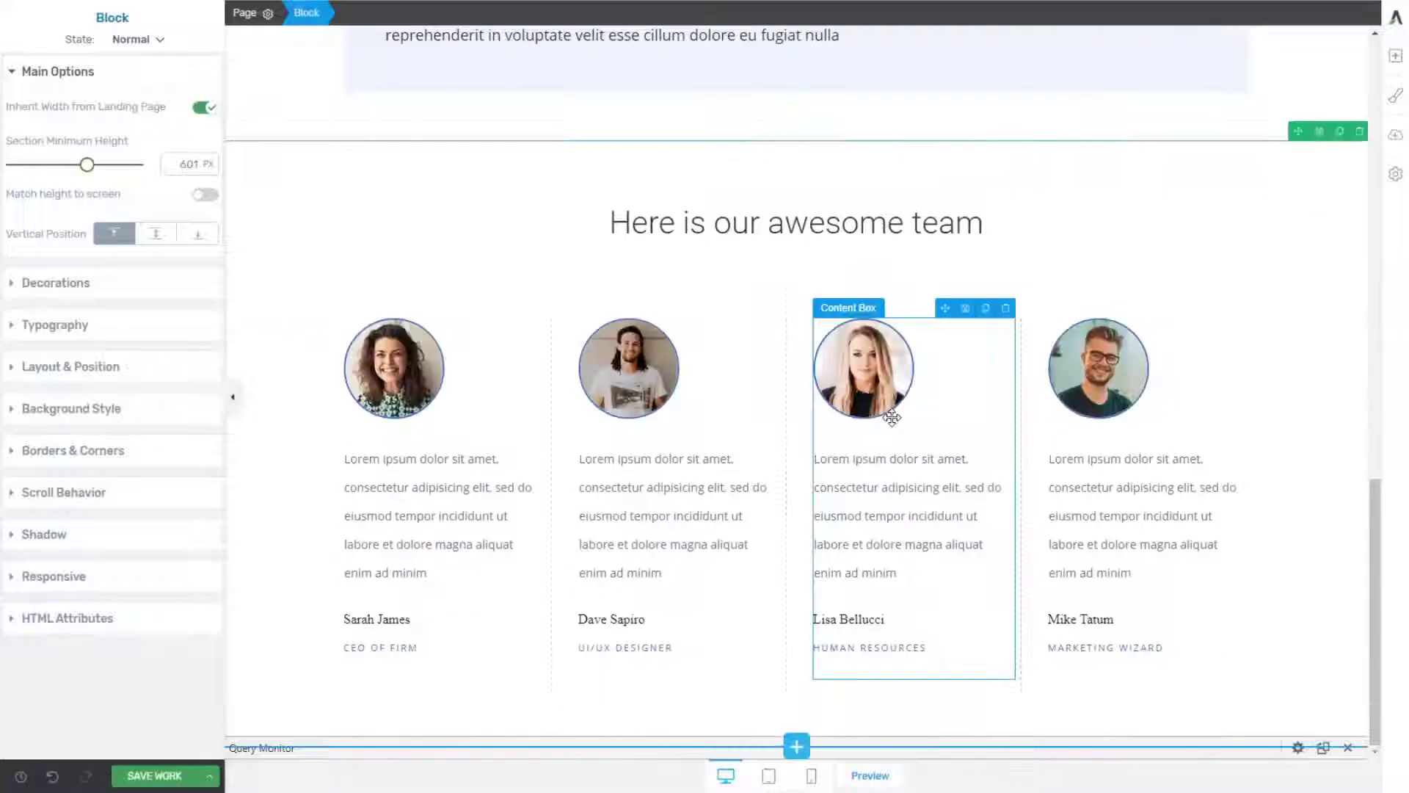
pyautogui.click(804, 743)
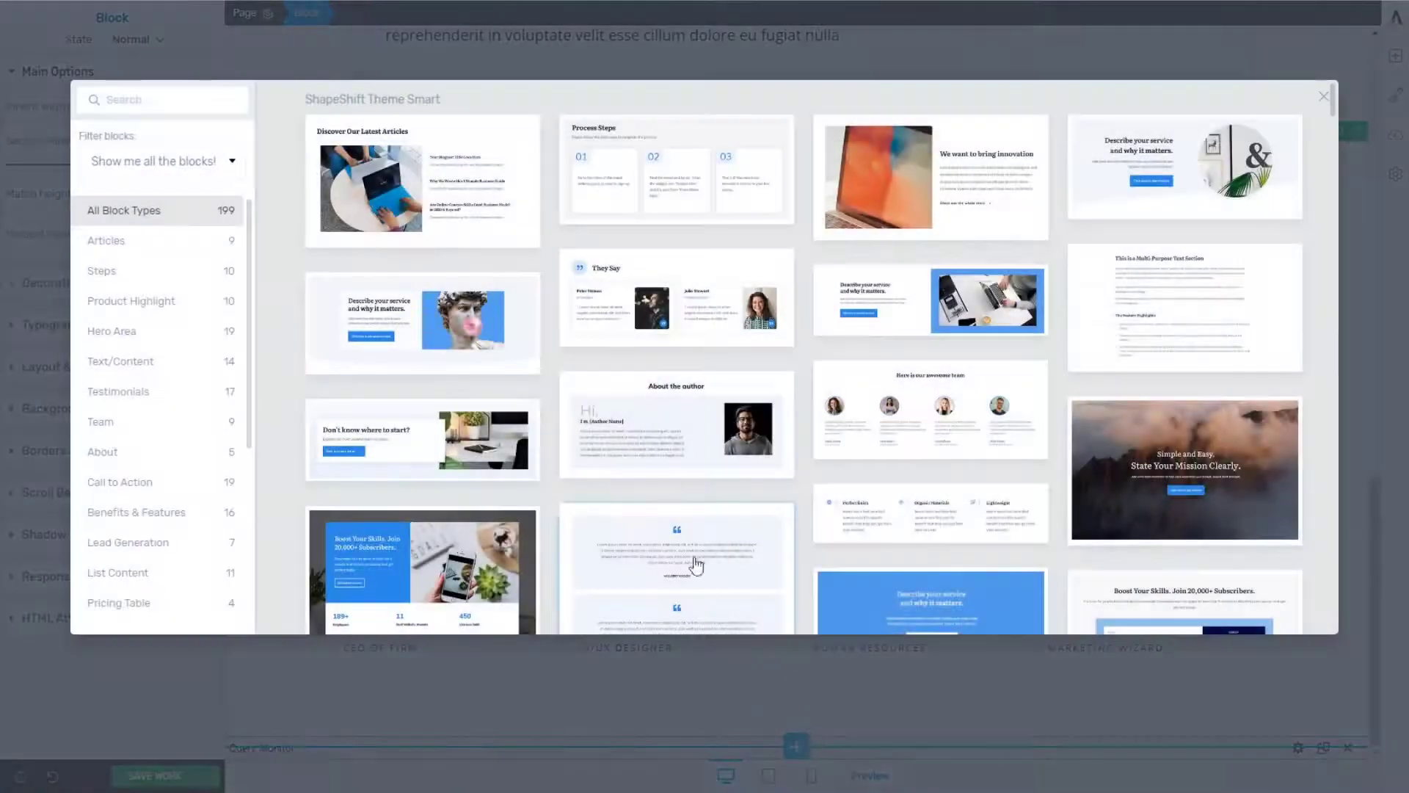
pyautogui.click(488, 552)
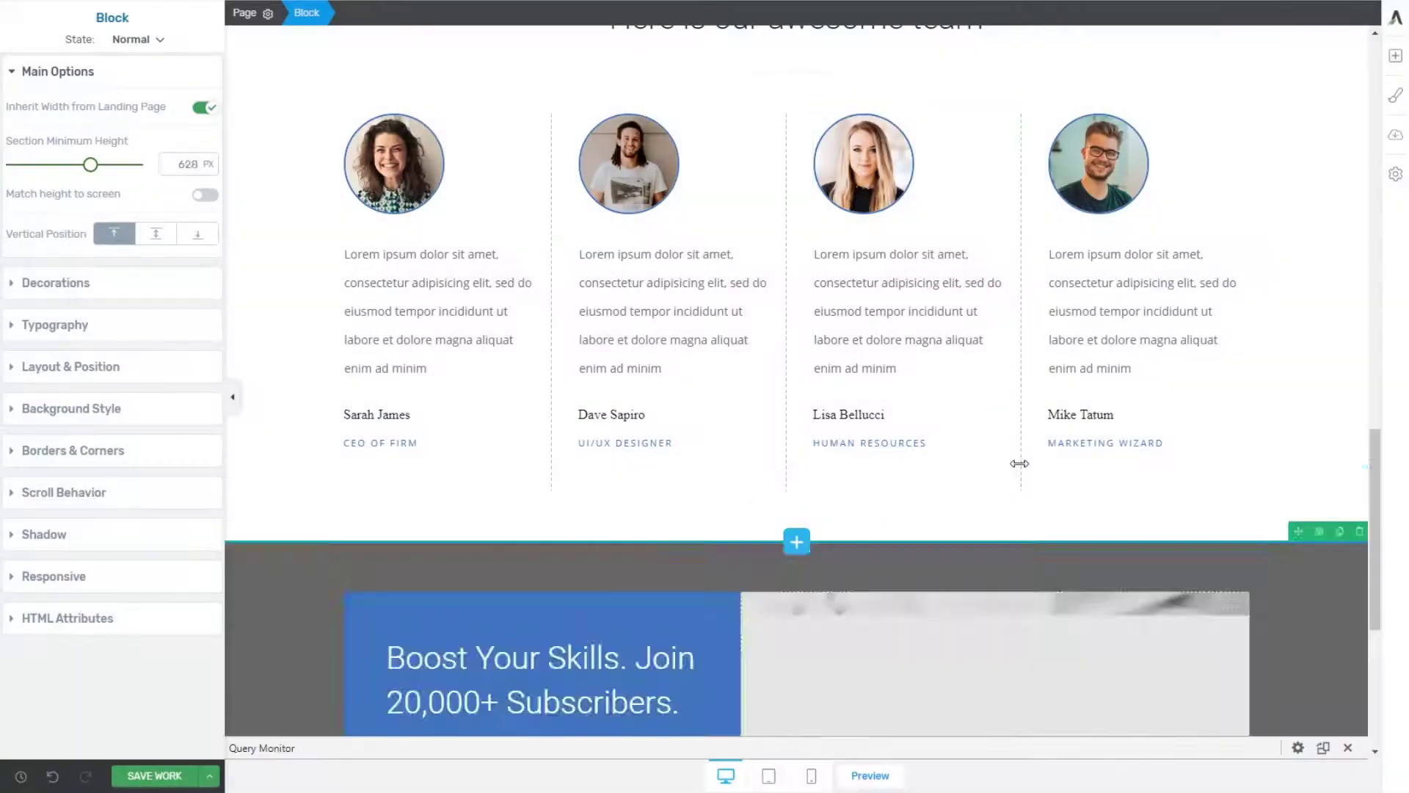
pyautogui.scroll(-3, 1022, 471)
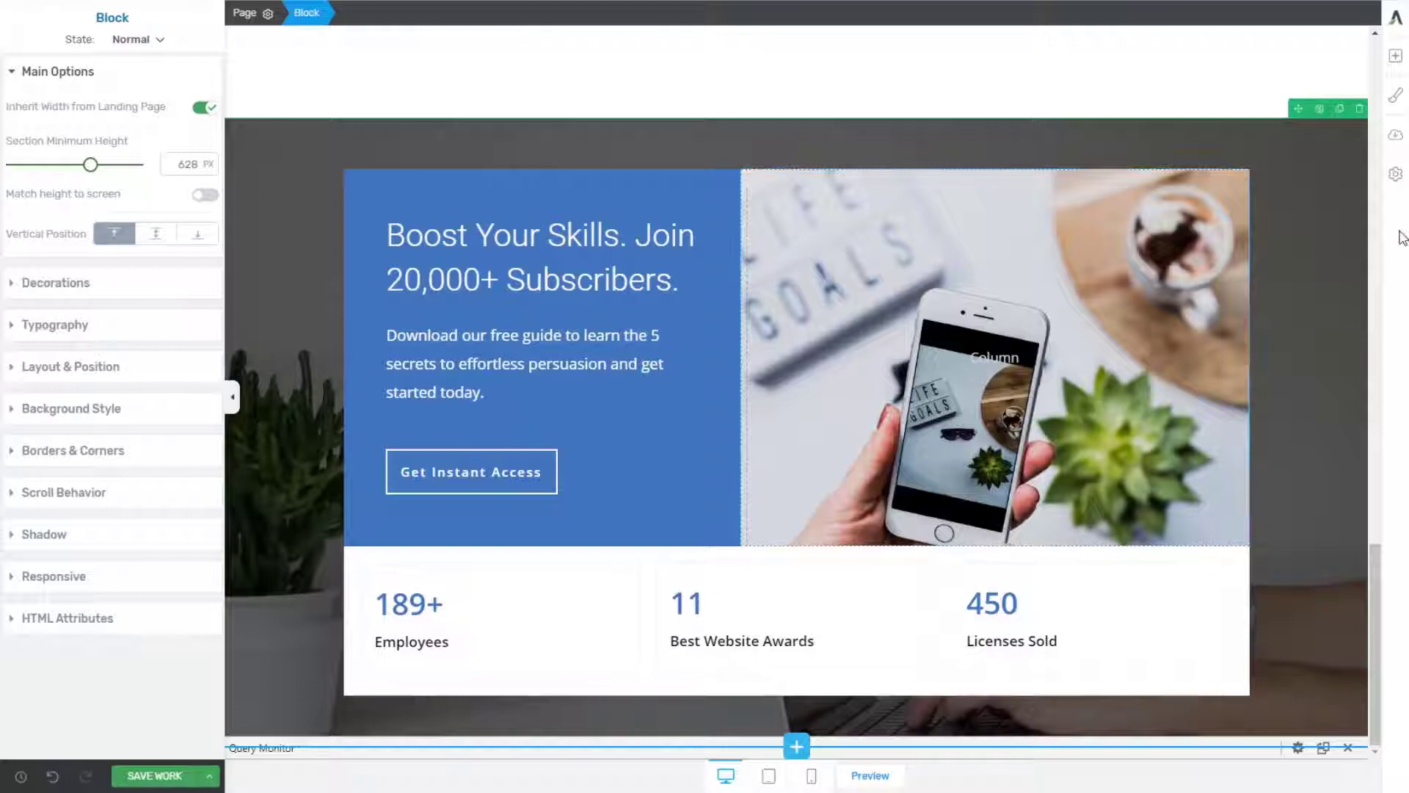
pyautogui.click(1395, 137)
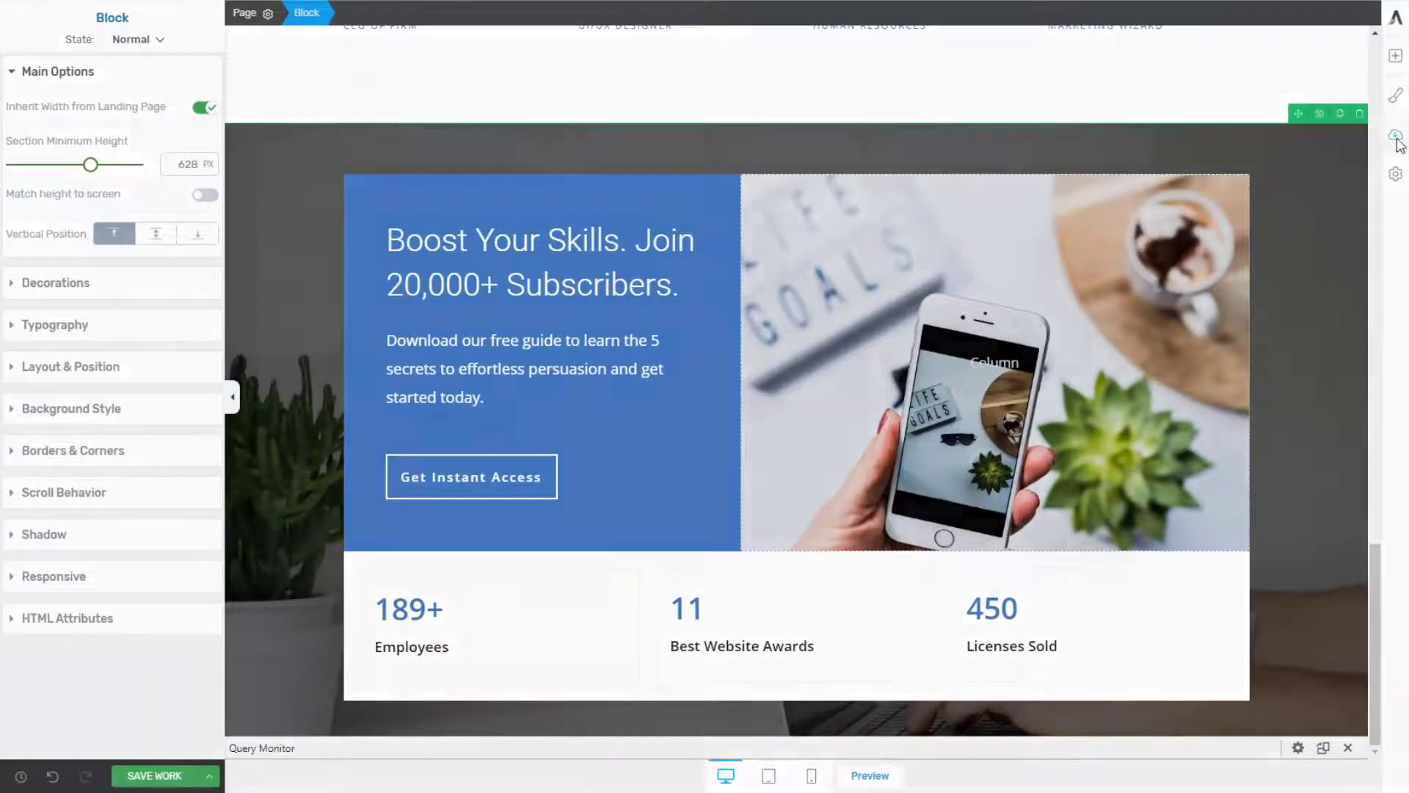
# Replace the page with the Silo Page 06 template and browse the block library under its hero.
pyautogui.click(1005, 314)
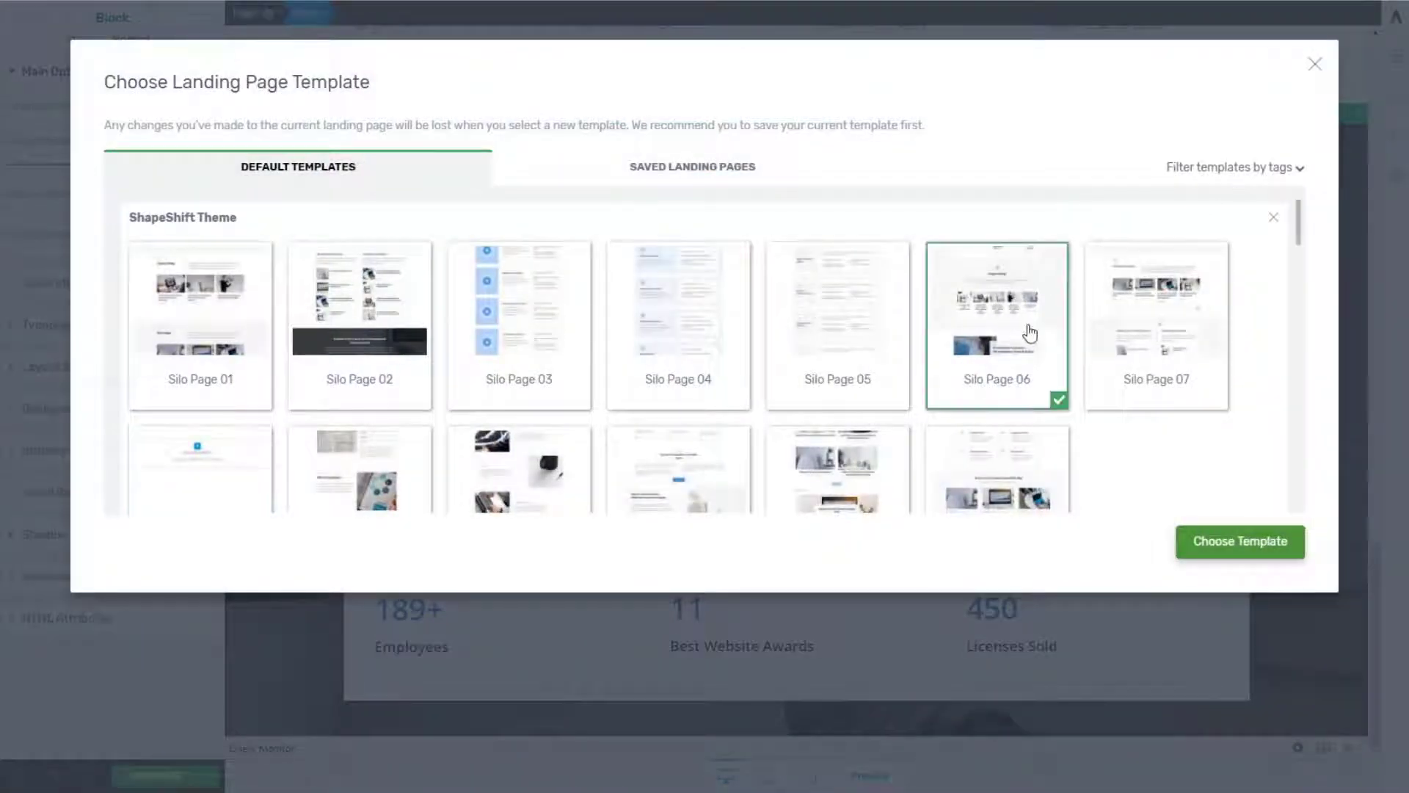
pyautogui.click(1221, 552)
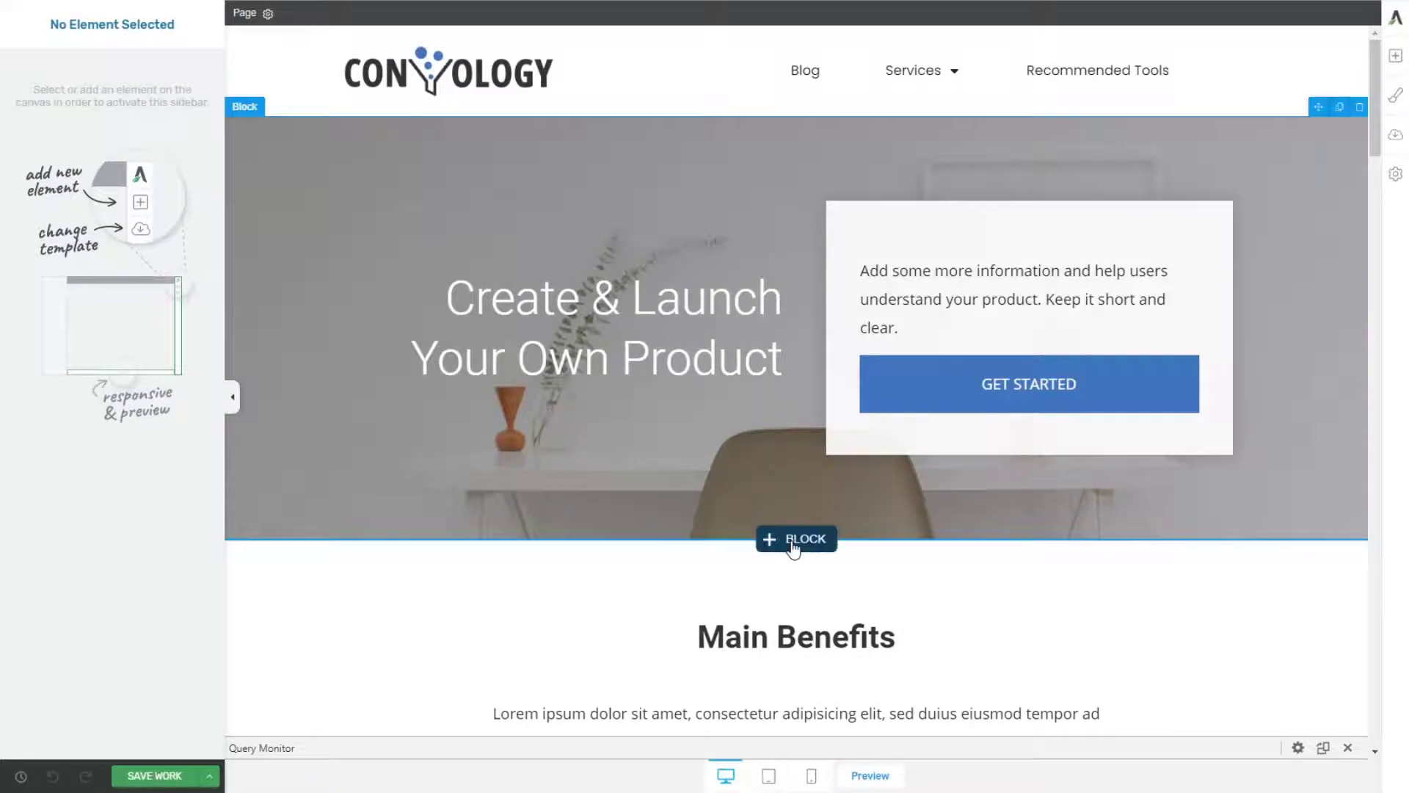
pyautogui.click(794, 544)
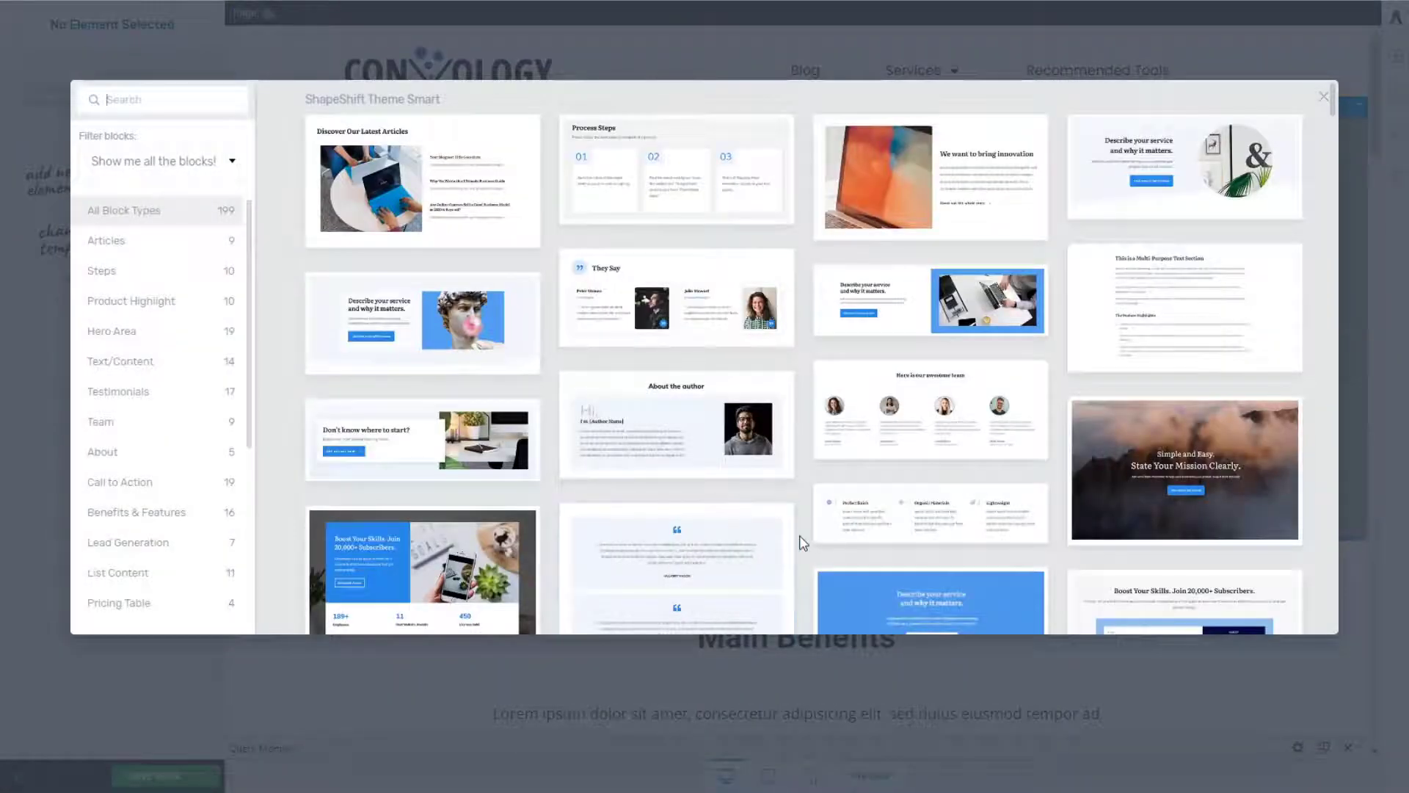
pyautogui.scroll(-15, 804, 543)
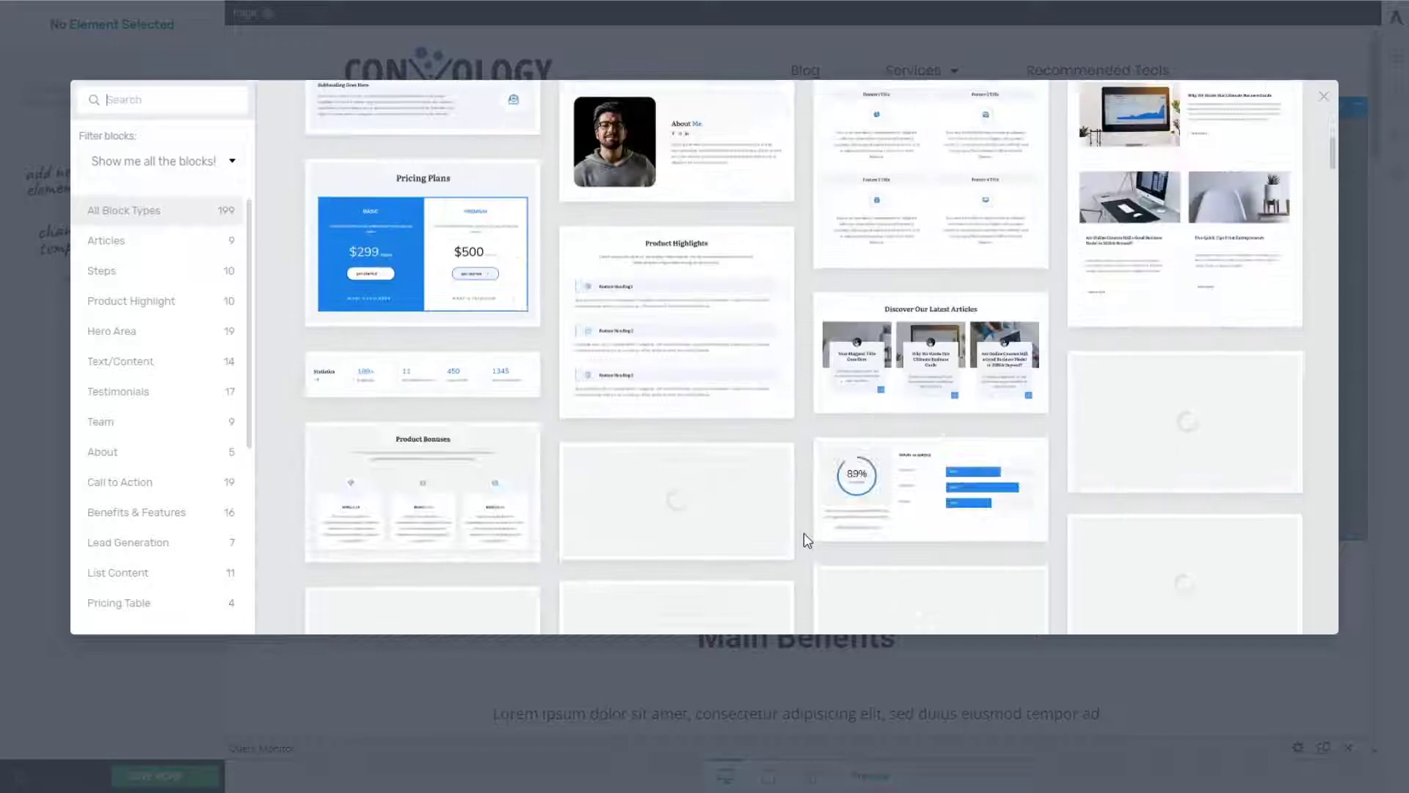
pyautogui.scroll(-10, 807, 541)
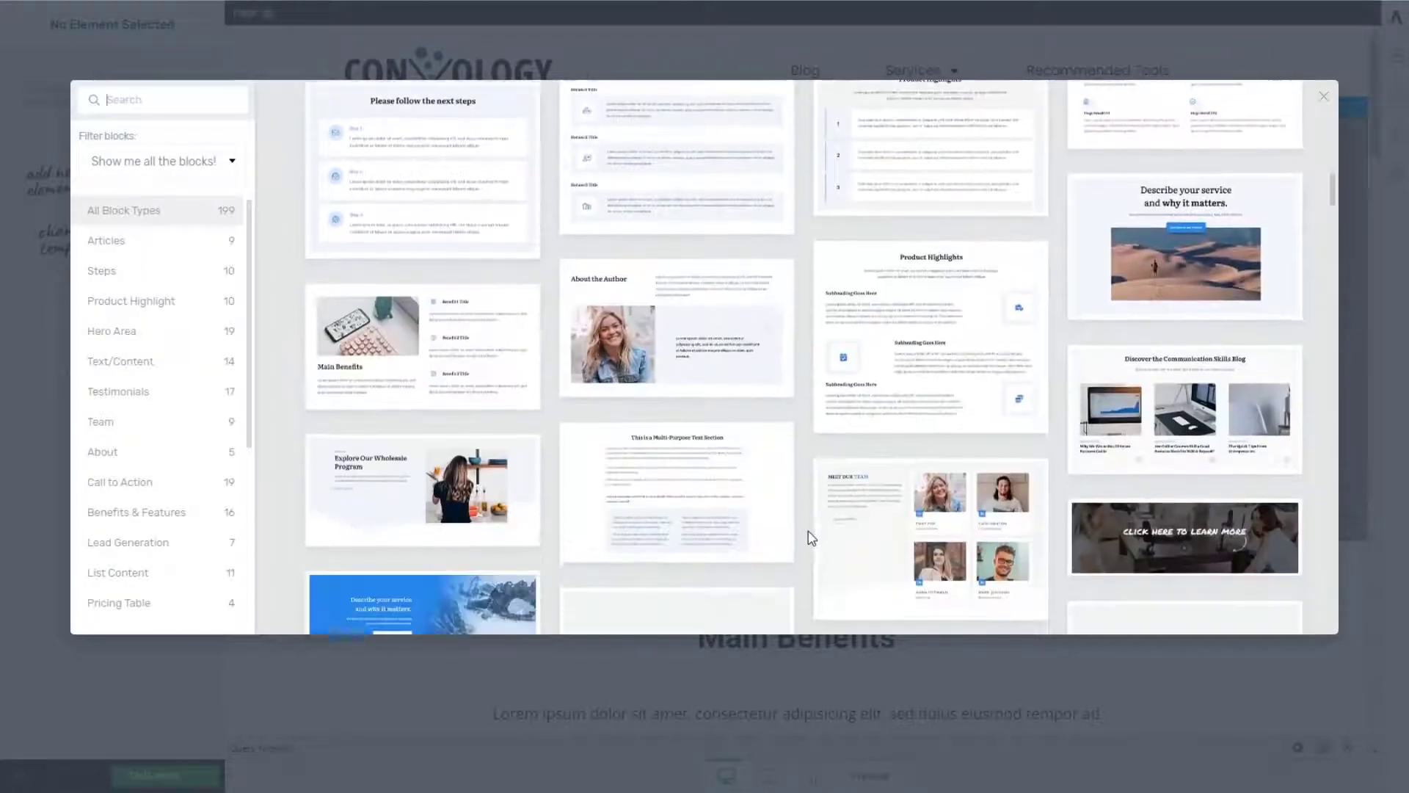
pyautogui.scroll(-5, 808, 536)
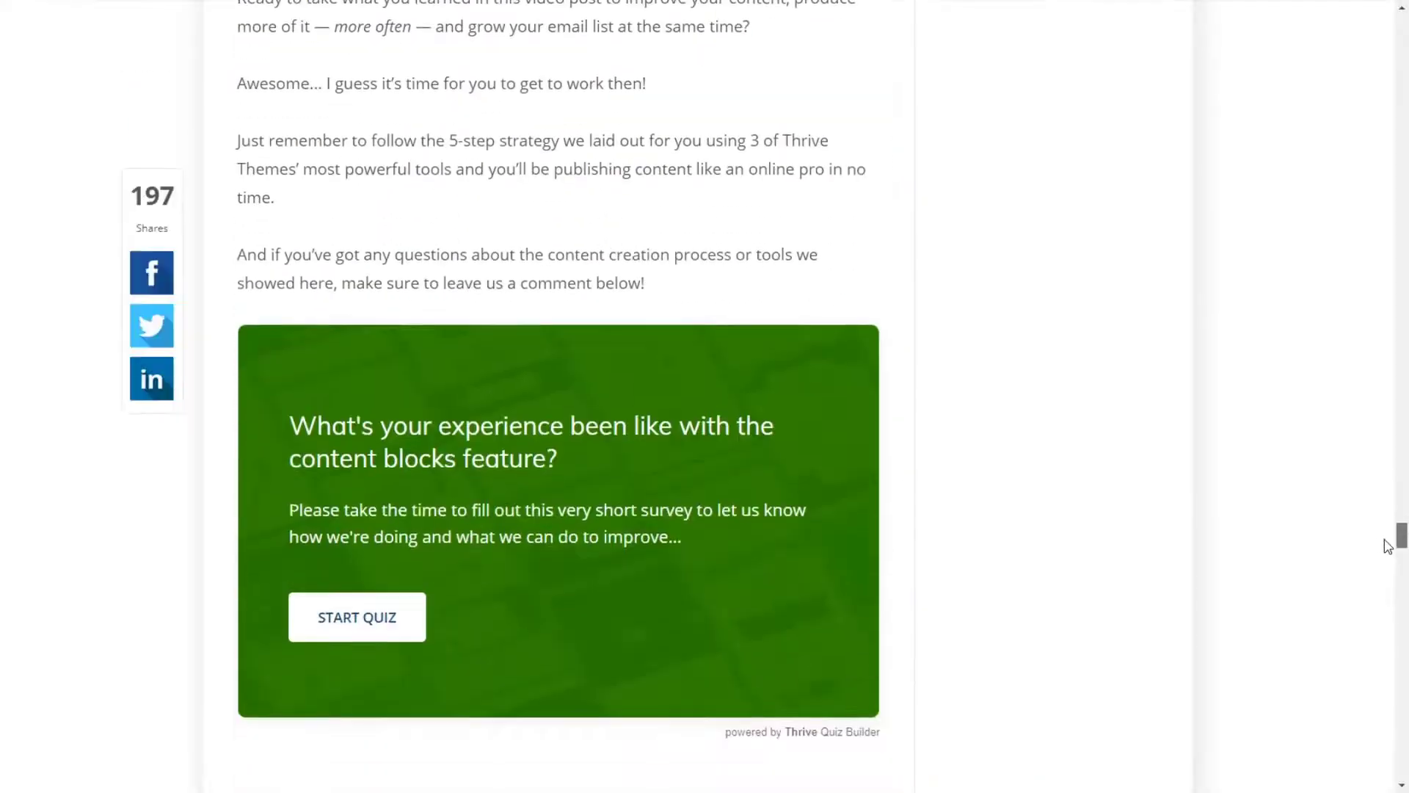
pyautogui.scroll(-3, 1387, 545)
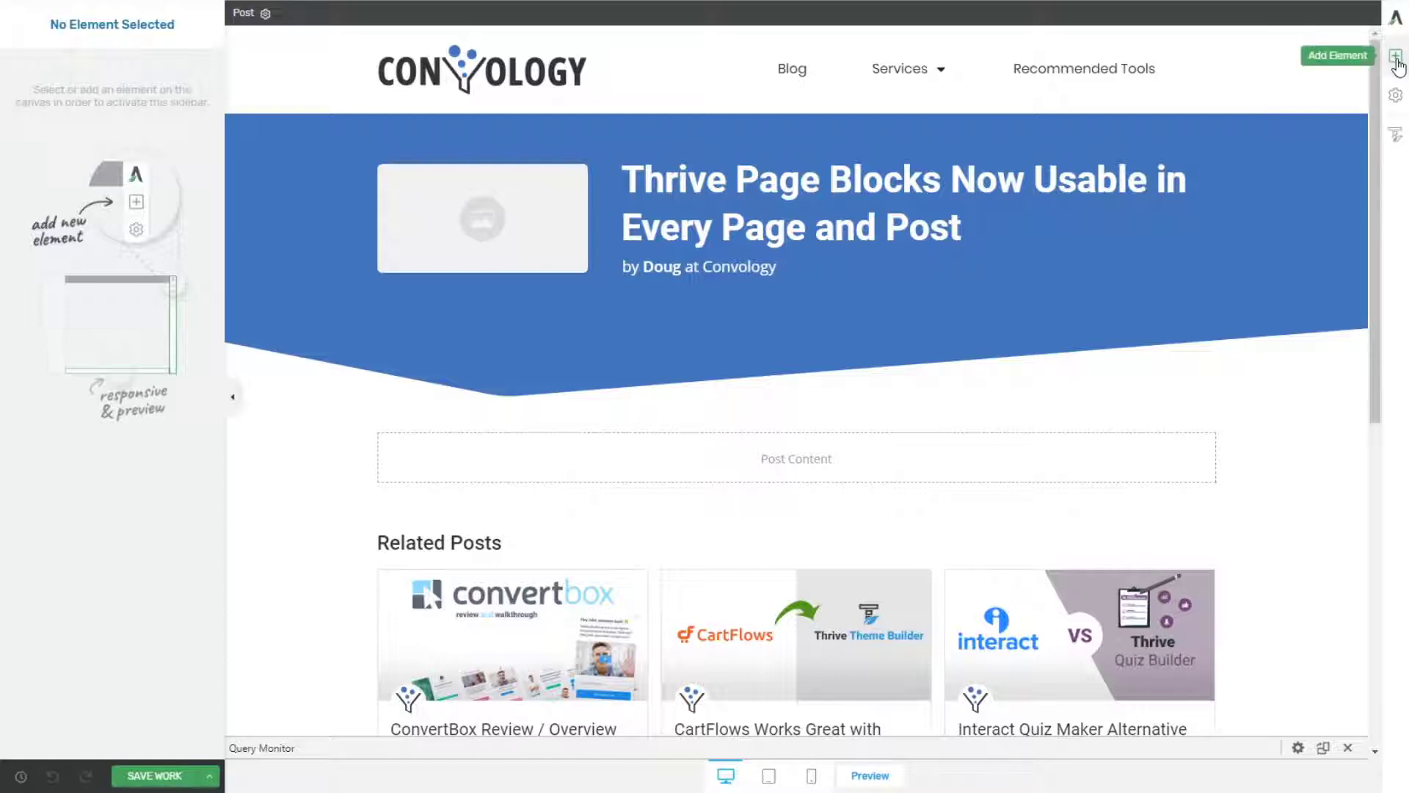
# Add an empty block to the post content and browse the block library for it.
pyautogui.click(1396, 64)
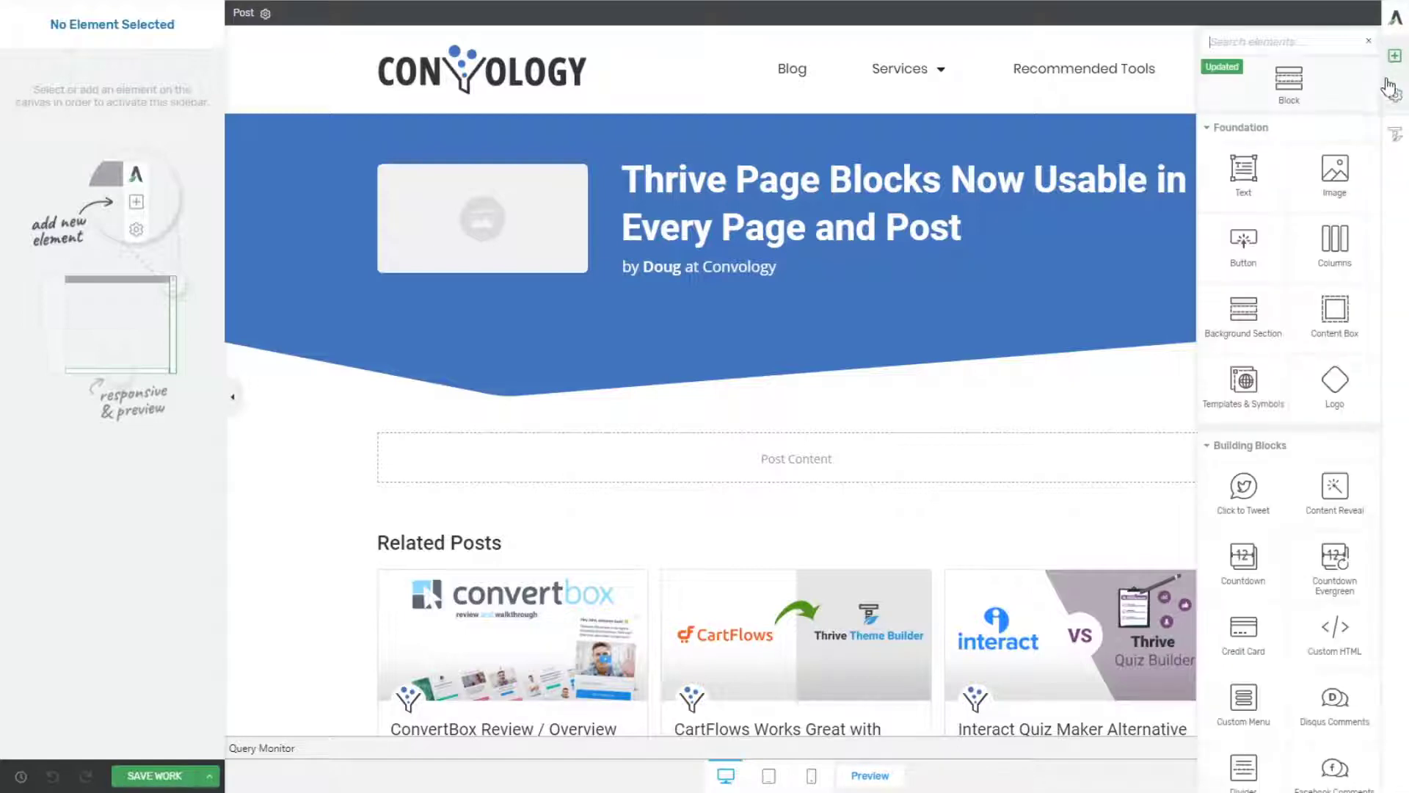
pyautogui.click(1288, 93)
pyautogui.click(844, 525)
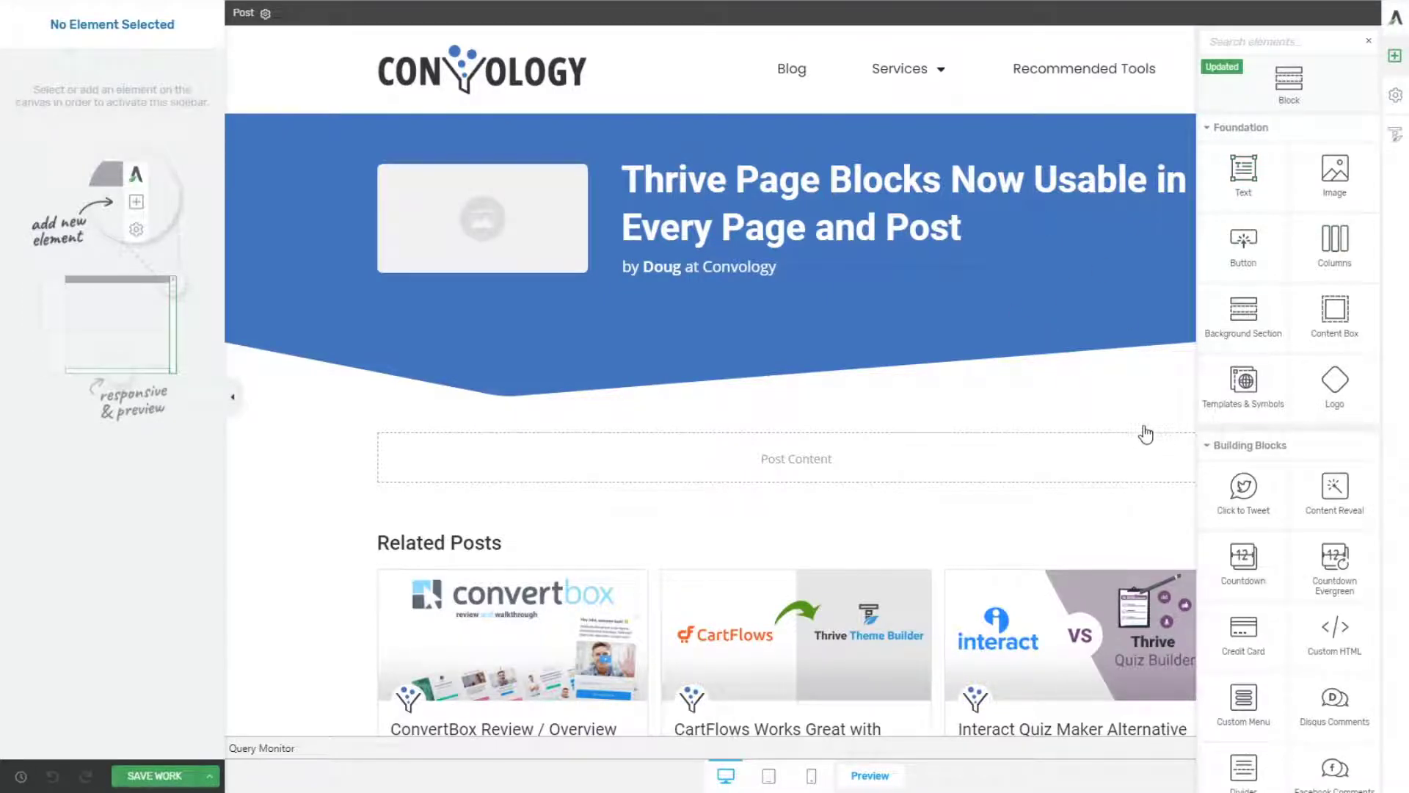
pyautogui.scroll(-1, 1107, 411)
pyautogui.scroll(-1, 1093, 400)
pyautogui.scroll(2, 1098, 391)
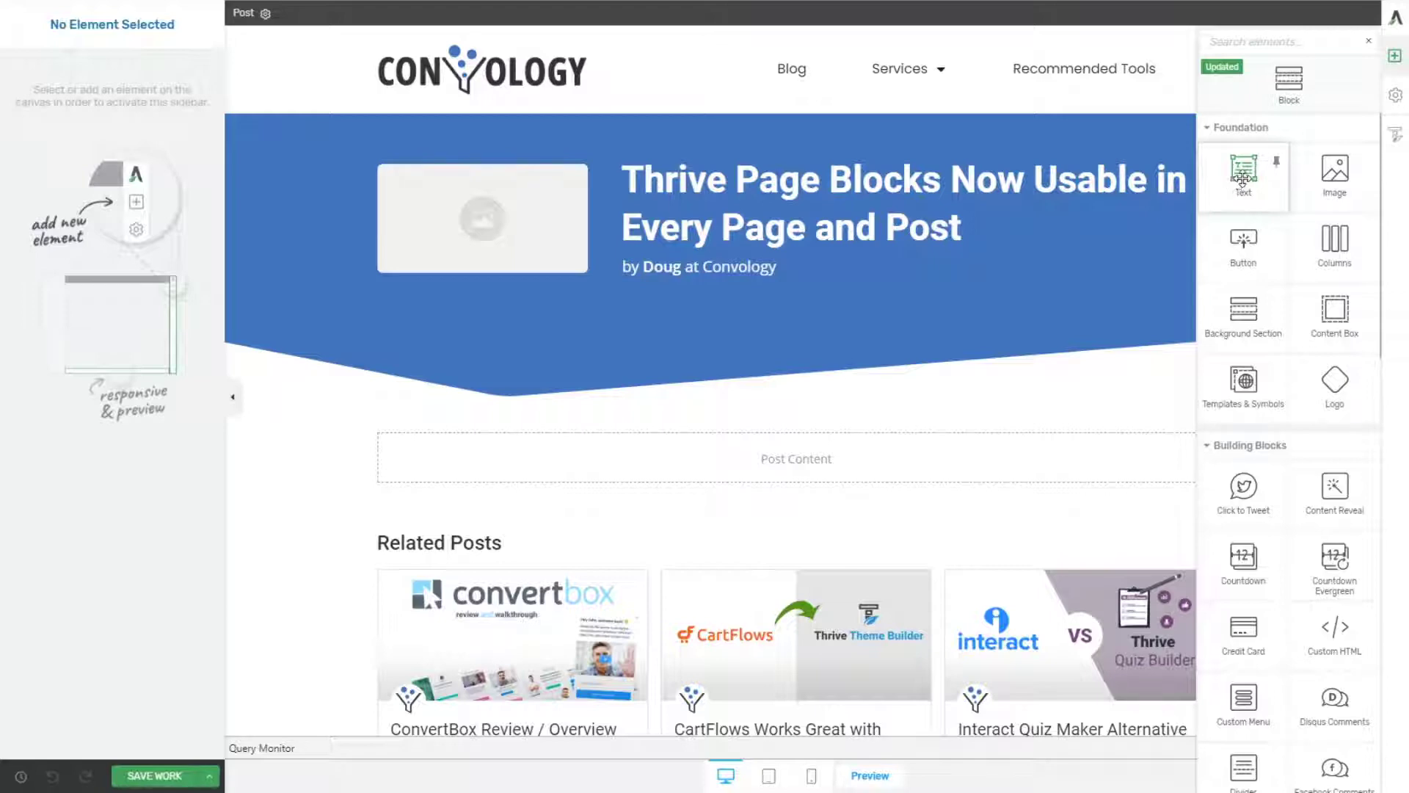
pyautogui.moveTo(1241, 178); pyautogui.dragTo(1082, 374)
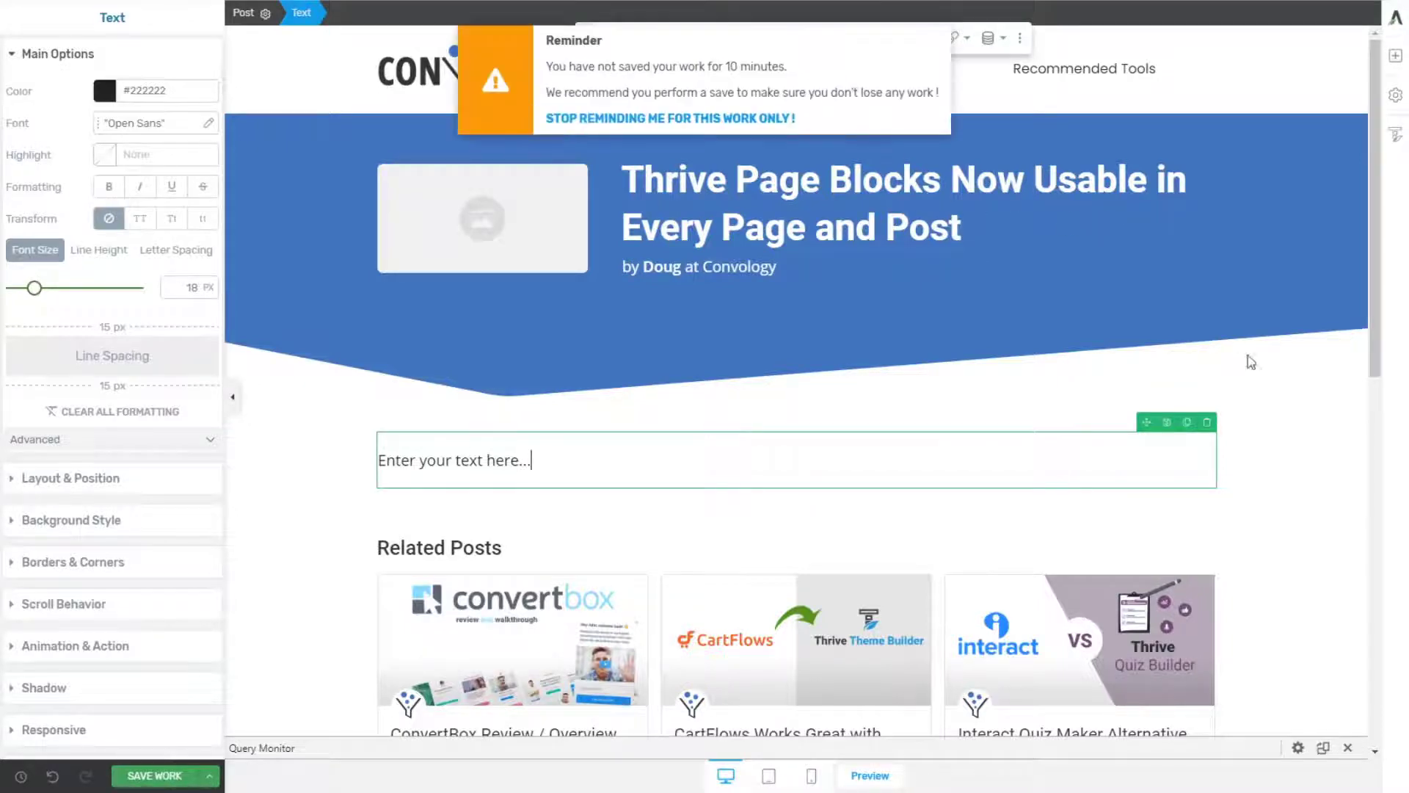
pyautogui.click(1395, 55)
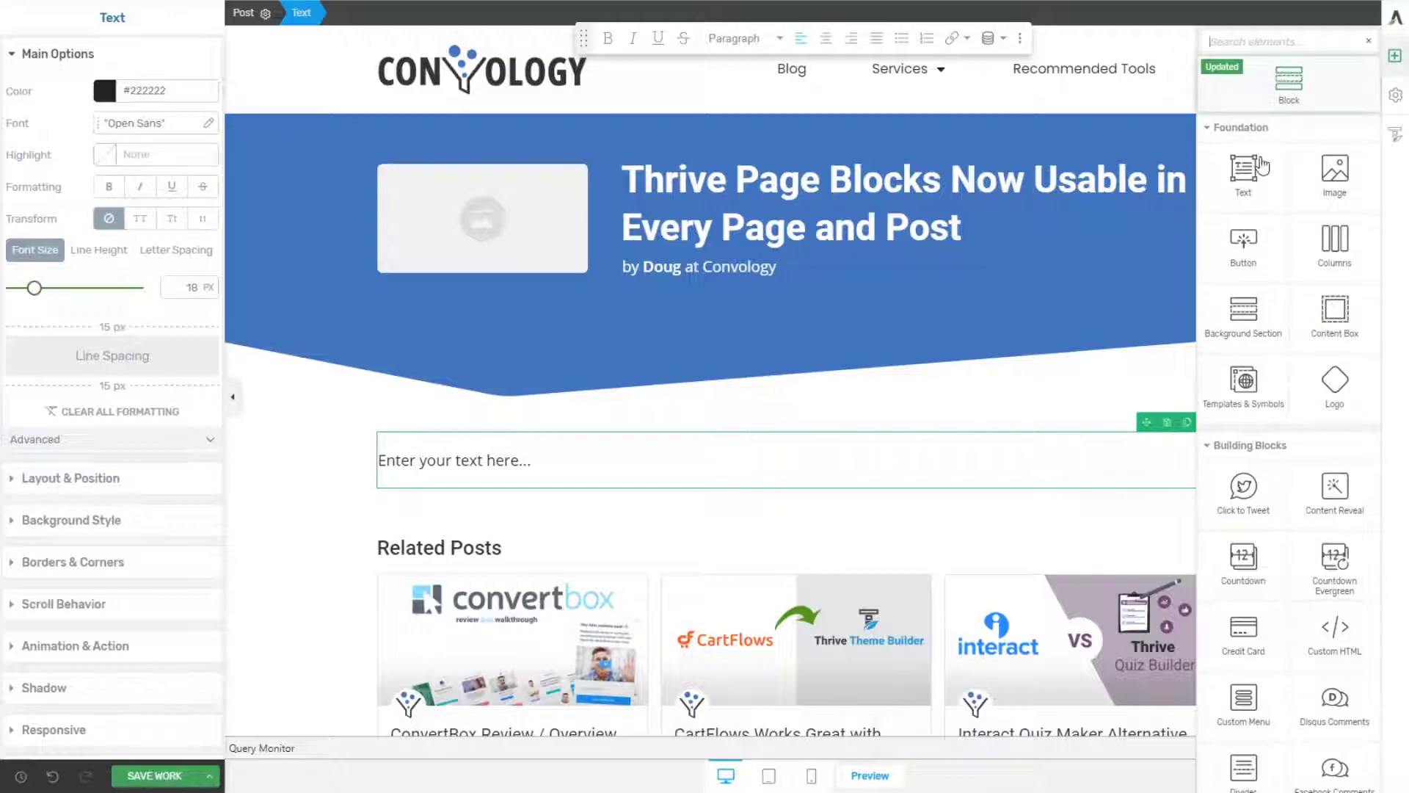
pyautogui.click(1057, 405)
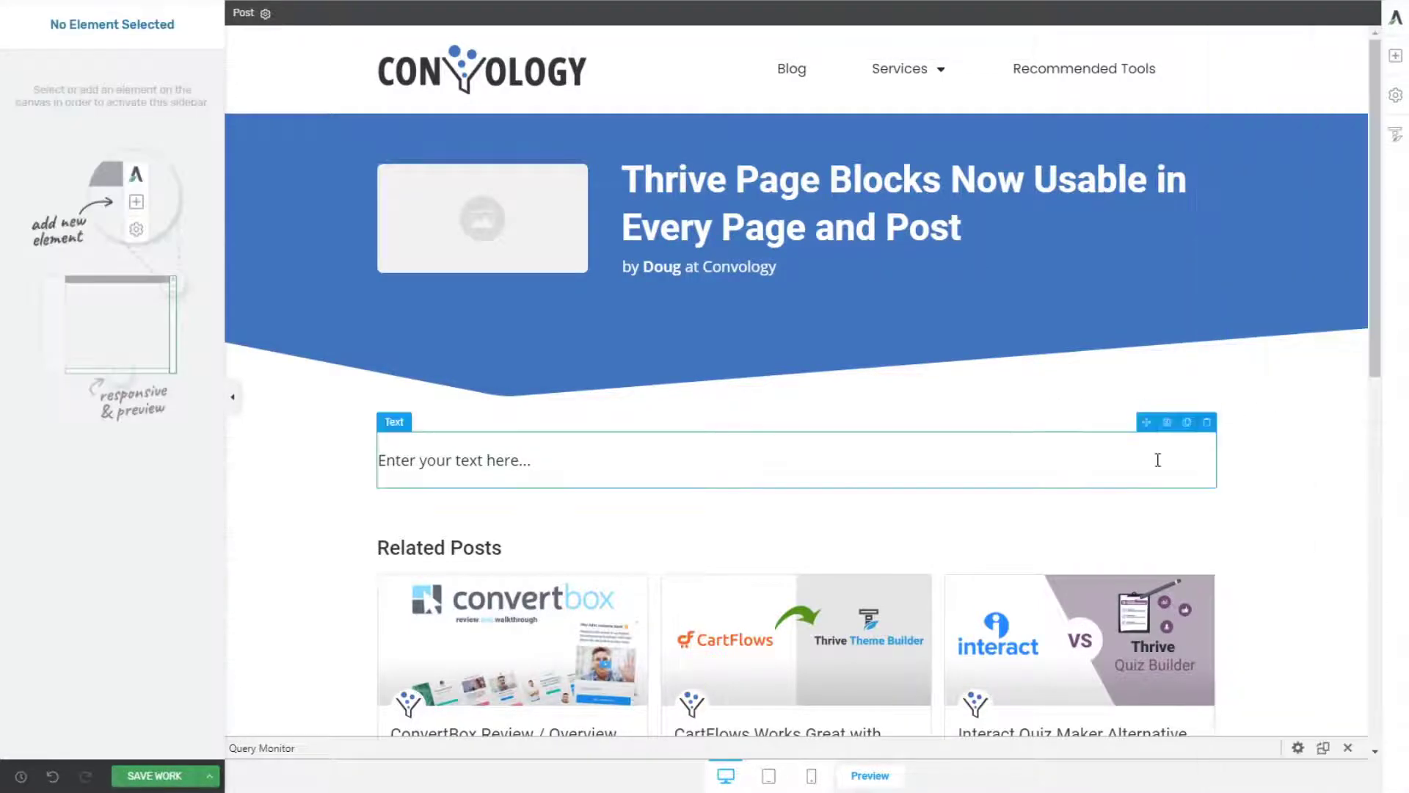
pyautogui.click(1207, 422)
pyautogui.click(1395, 56)
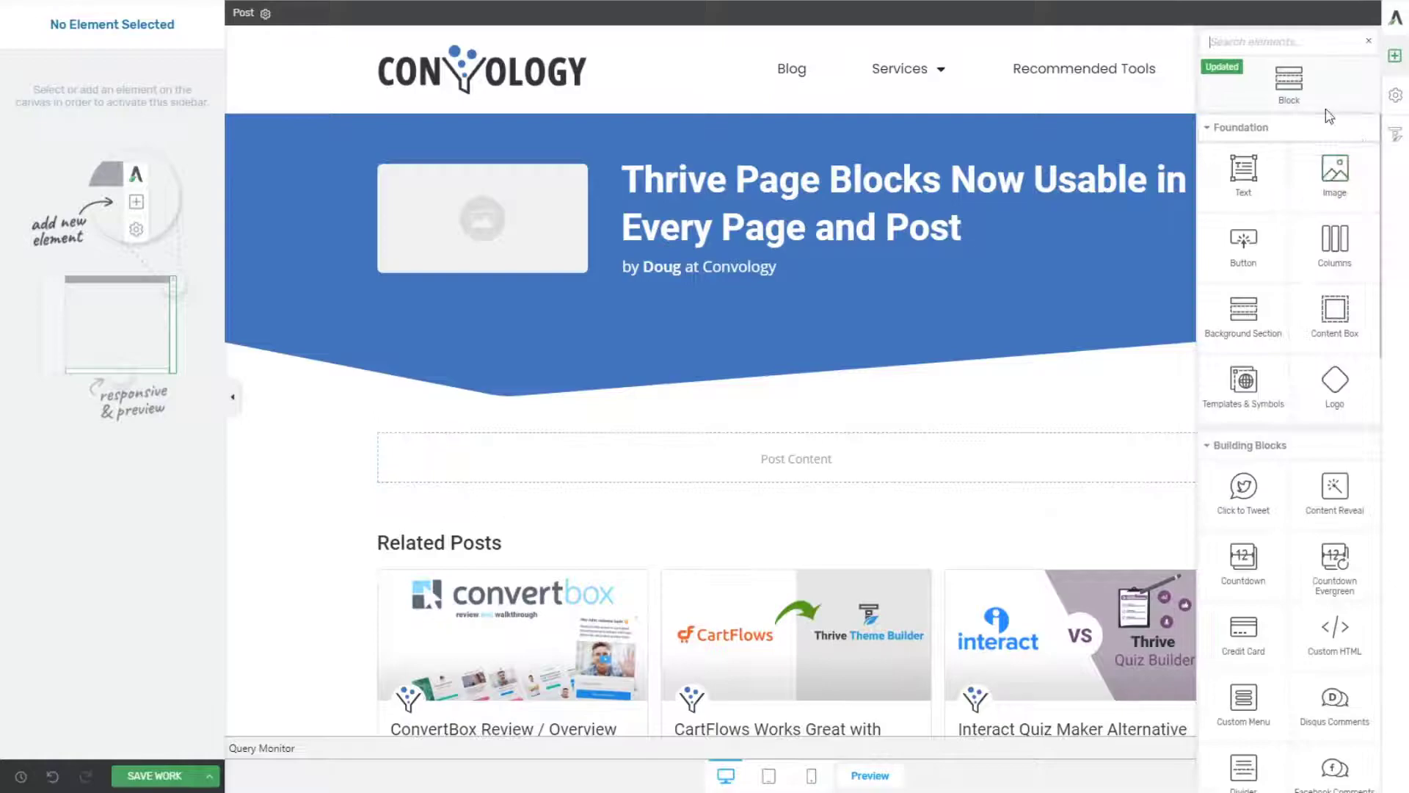
# Drop an empty block into Post Content and fill it with the Process Steps layout.
pyautogui.moveTo(1290, 80); pyautogui.dragTo(896, 477)
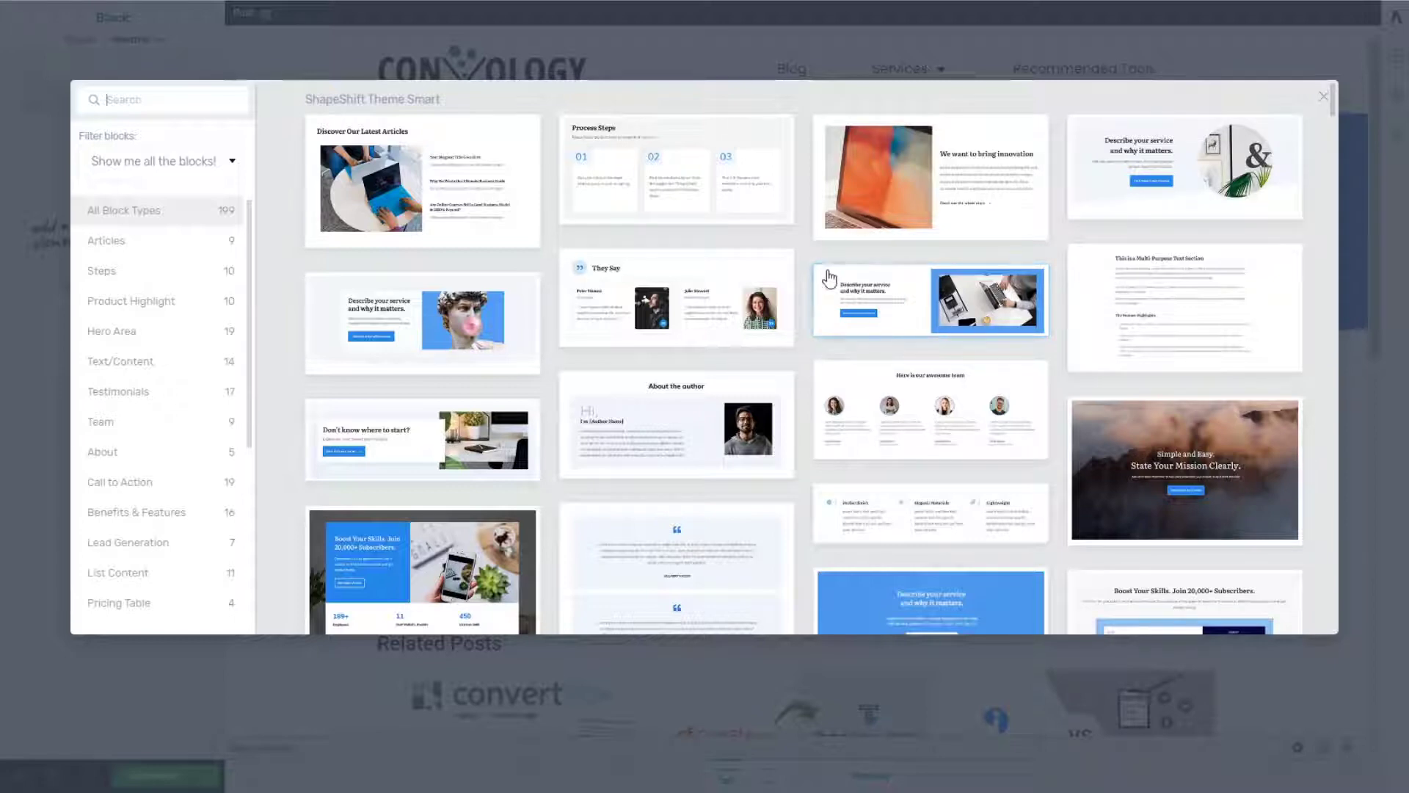
pyautogui.click(706, 179)
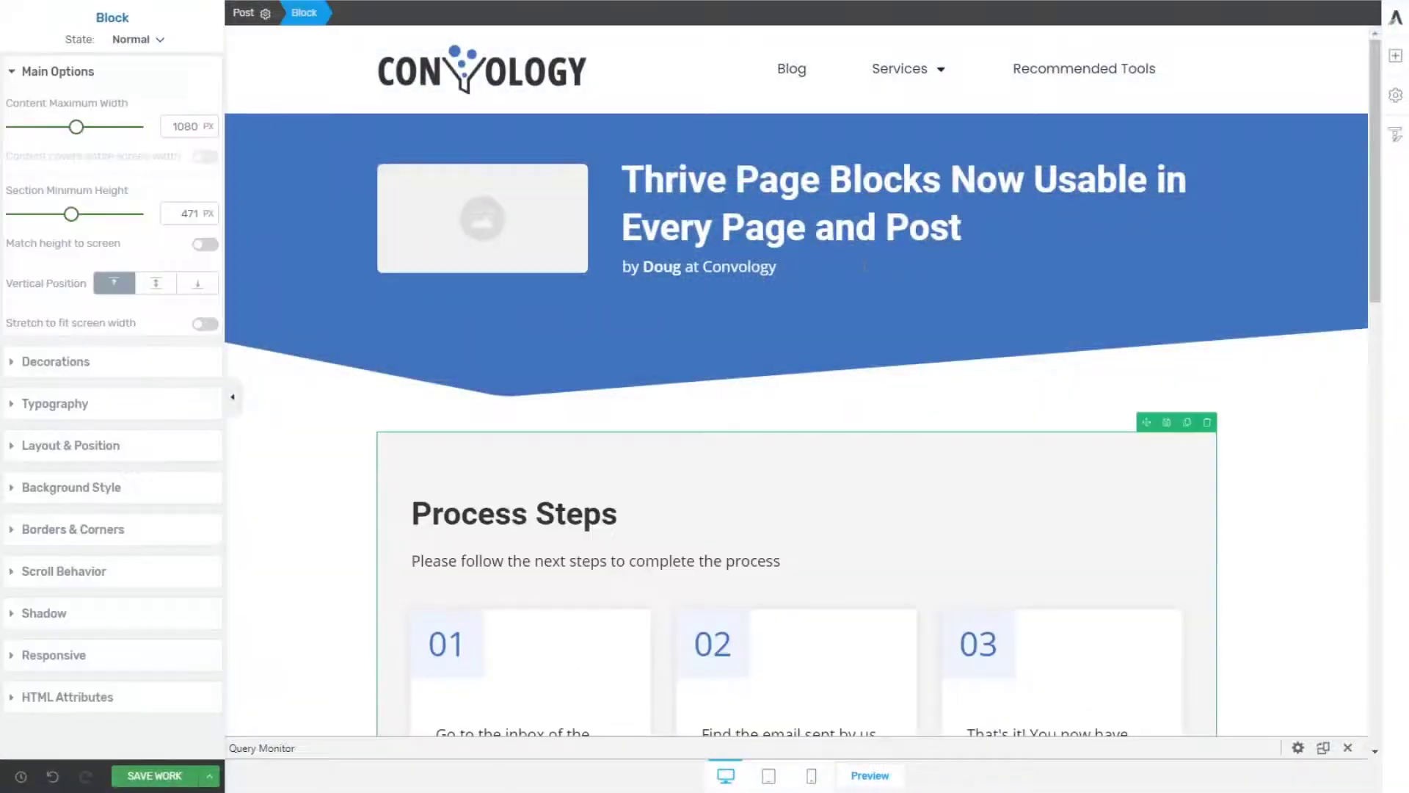
pyautogui.click(1299, 482)
pyautogui.scroll(-5, 1299, 481)
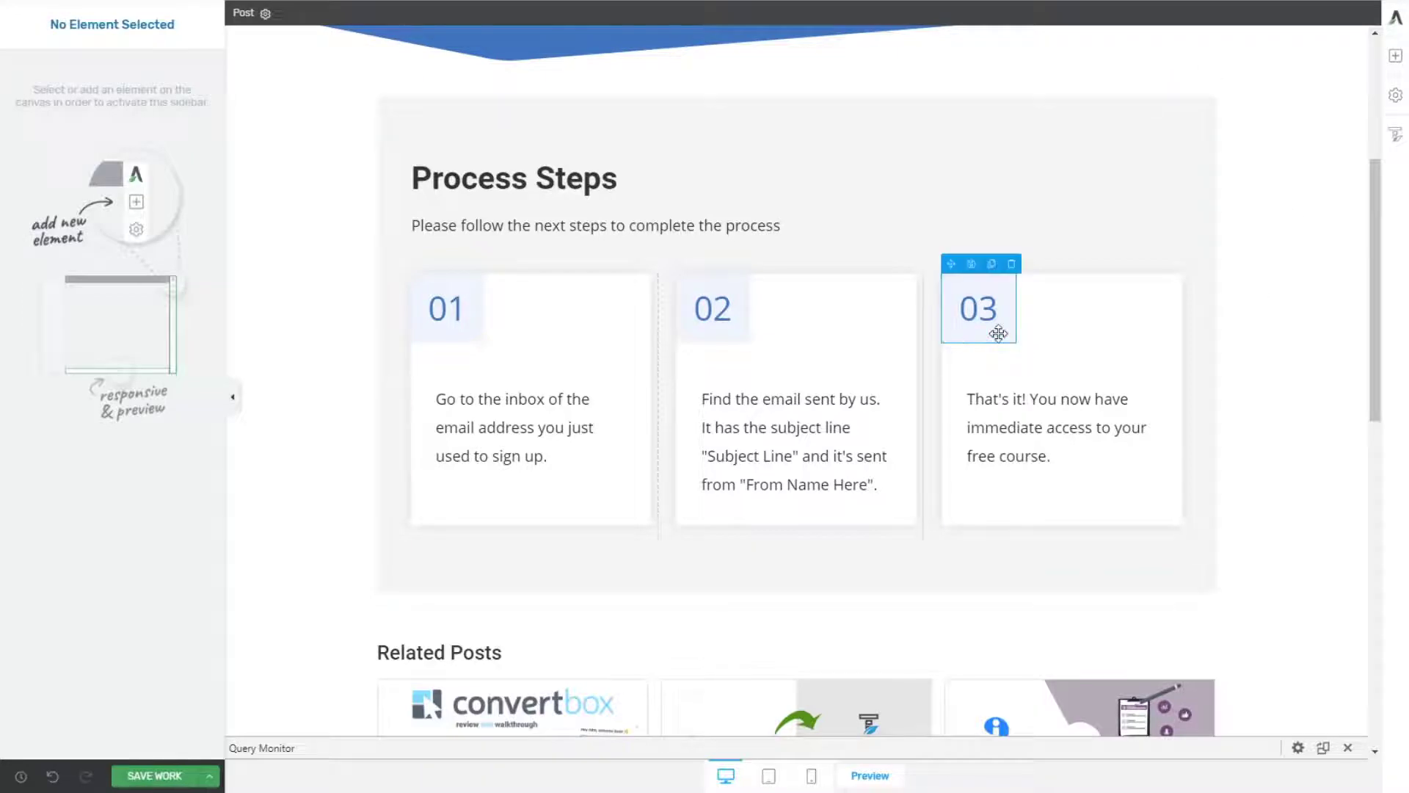
pyautogui.click(1397, 67)
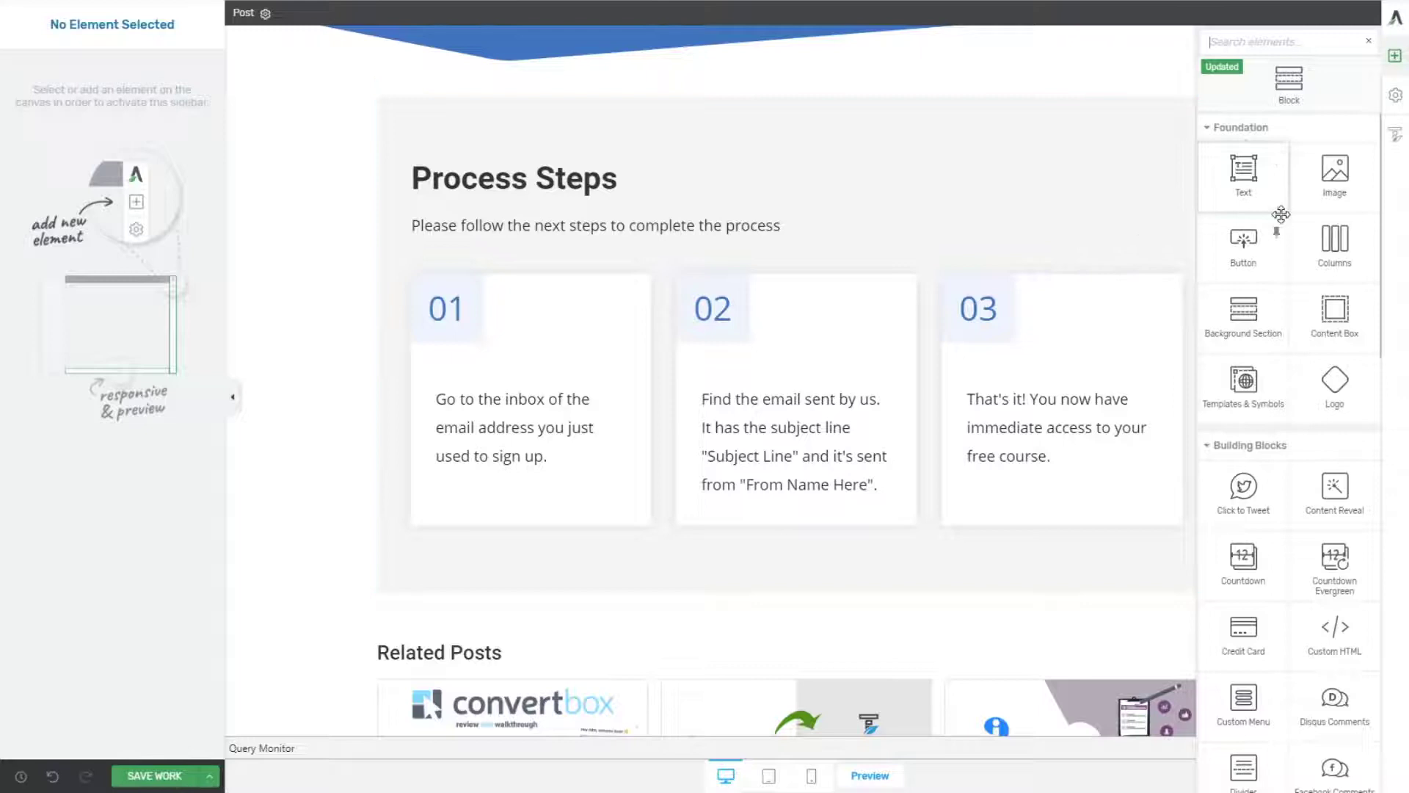
# Drop a new block below Process Steps and fill it with the Discover Our Latest Articles layout.
pyautogui.moveTo(1298, 79); pyautogui.dragTo(890, 636)
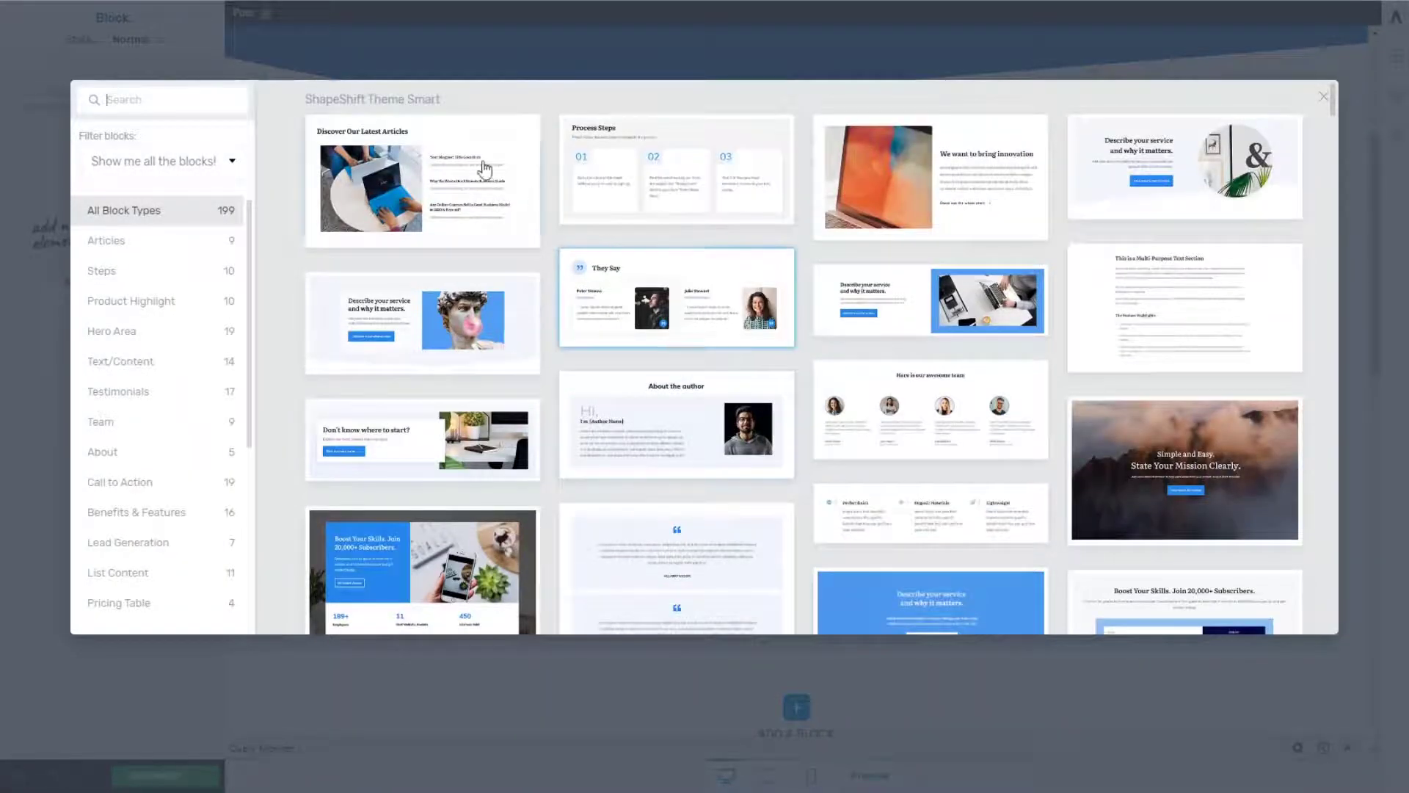
pyautogui.click(379, 180)
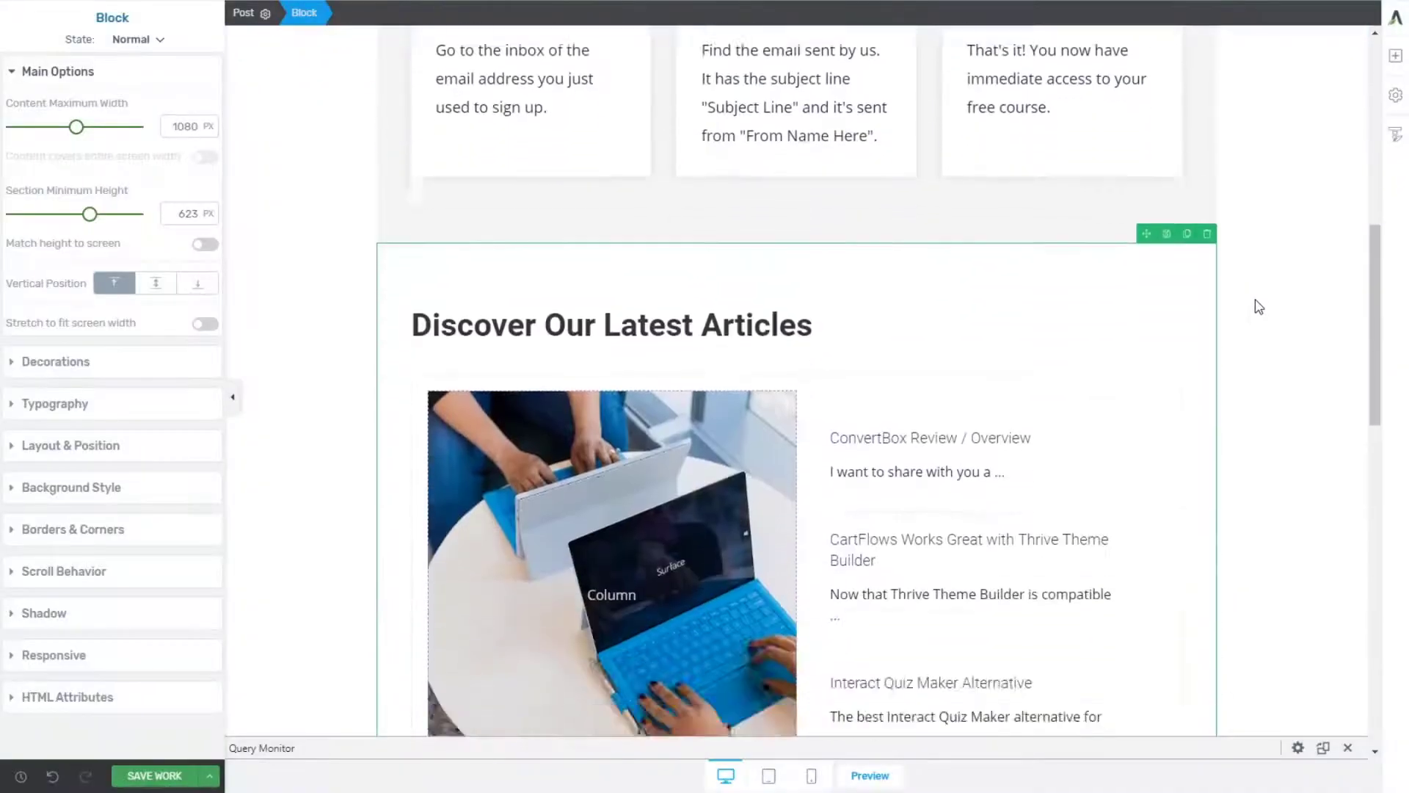
pyautogui.click(1340, 305)
pyautogui.scroll(-1, 1340, 305)
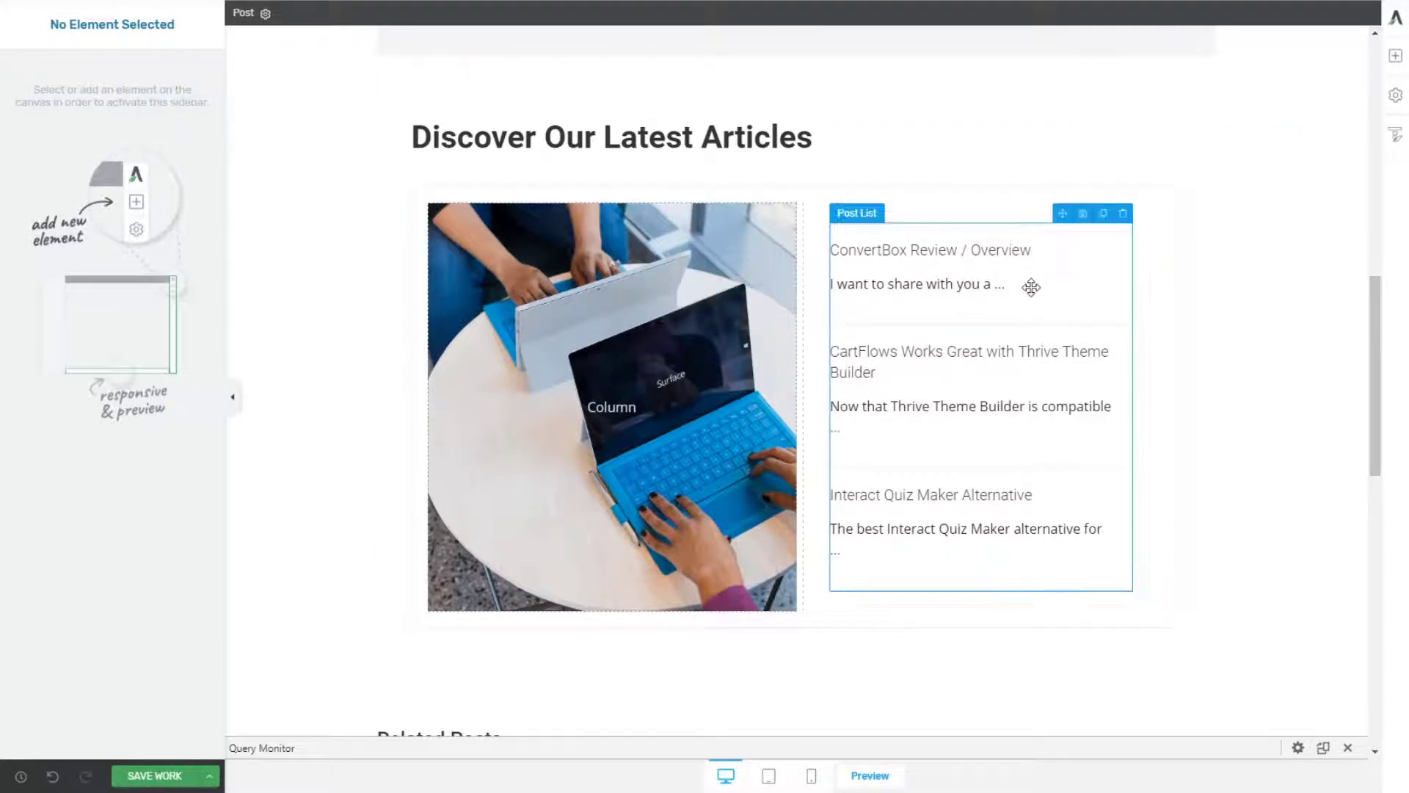
# Drop a block below the articles section and insert the Product Highlight layout 'Tailored products upon request'.
pyautogui.click(1395, 58)
pyautogui.scroll(-3, 960, 225)
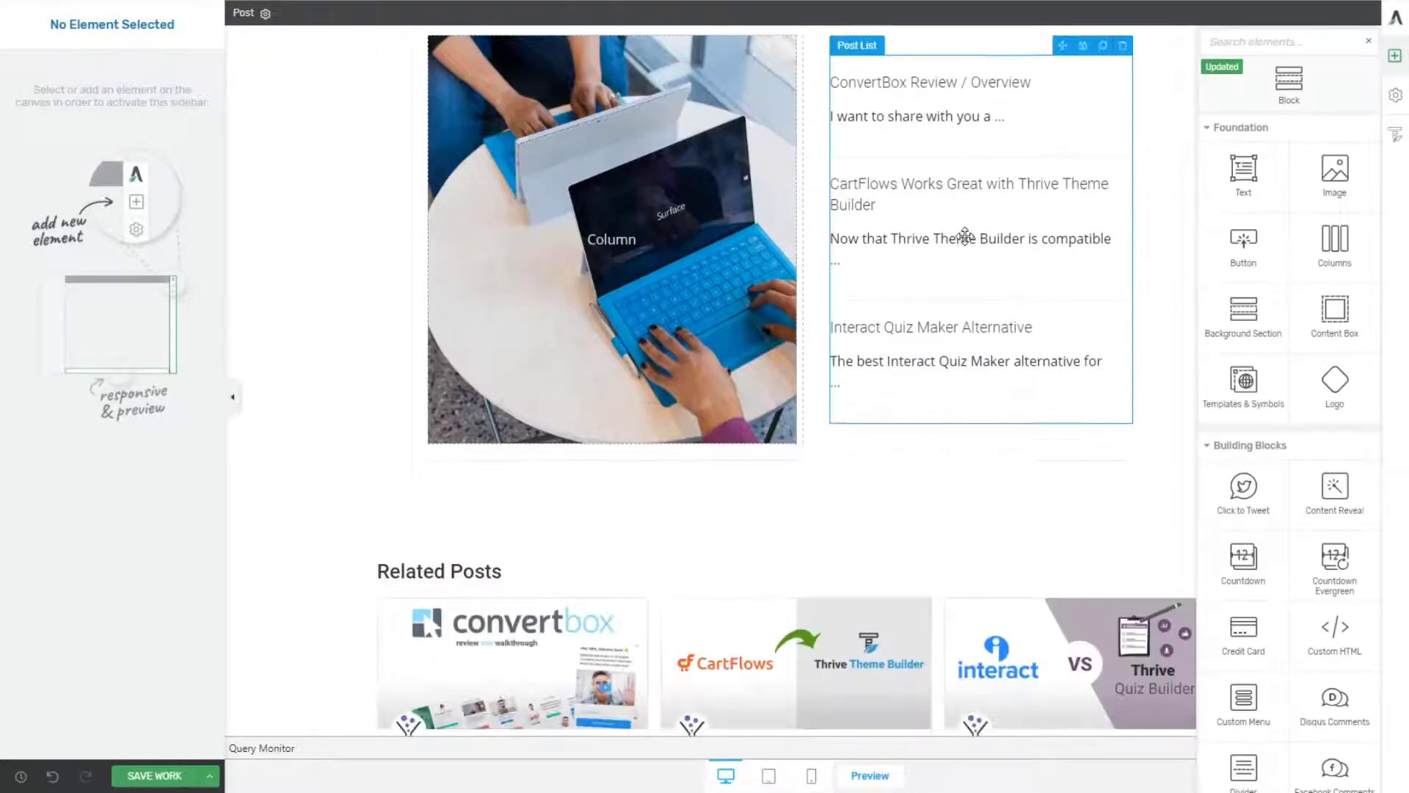
pyautogui.moveTo(1297, 86); pyautogui.dragTo(795, 506)
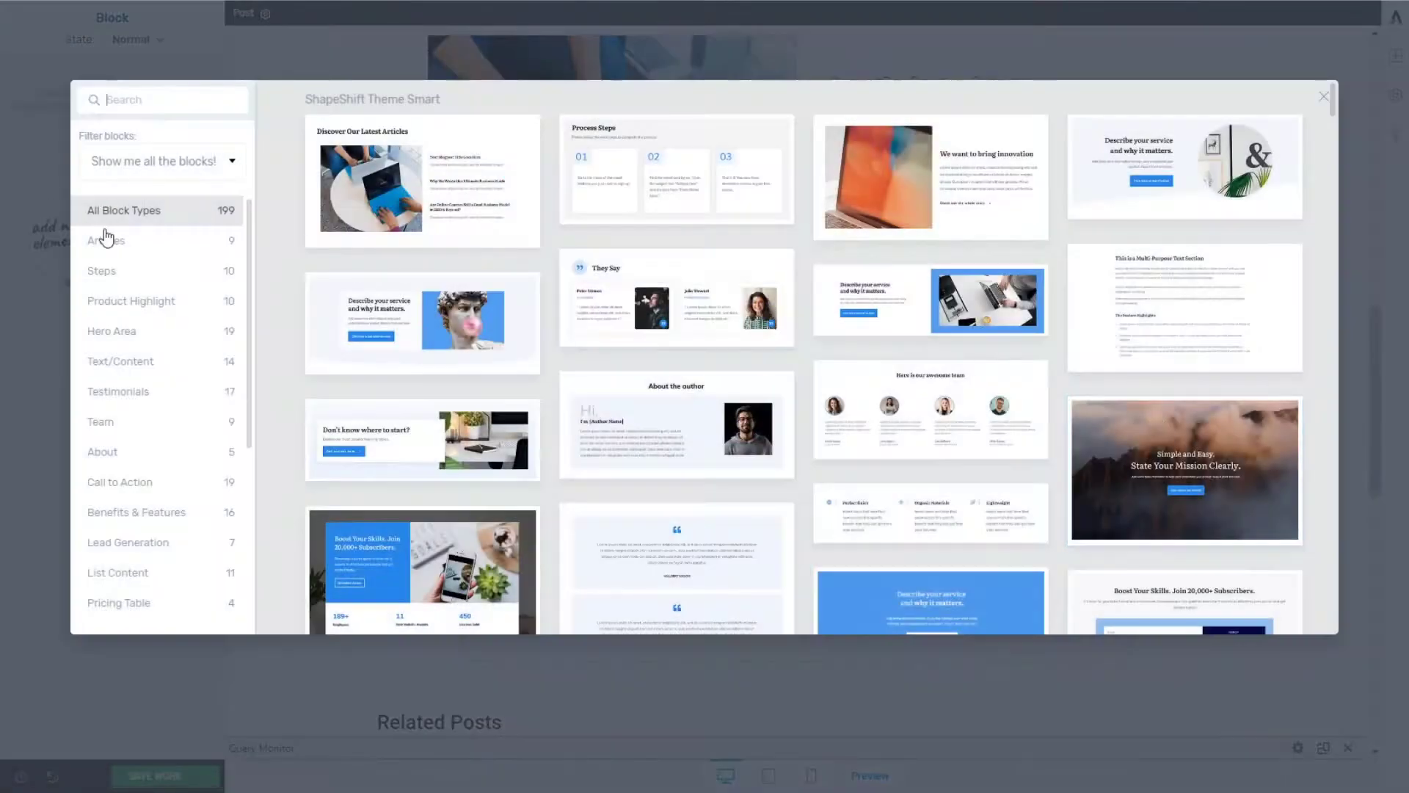
pyautogui.click(161, 248)
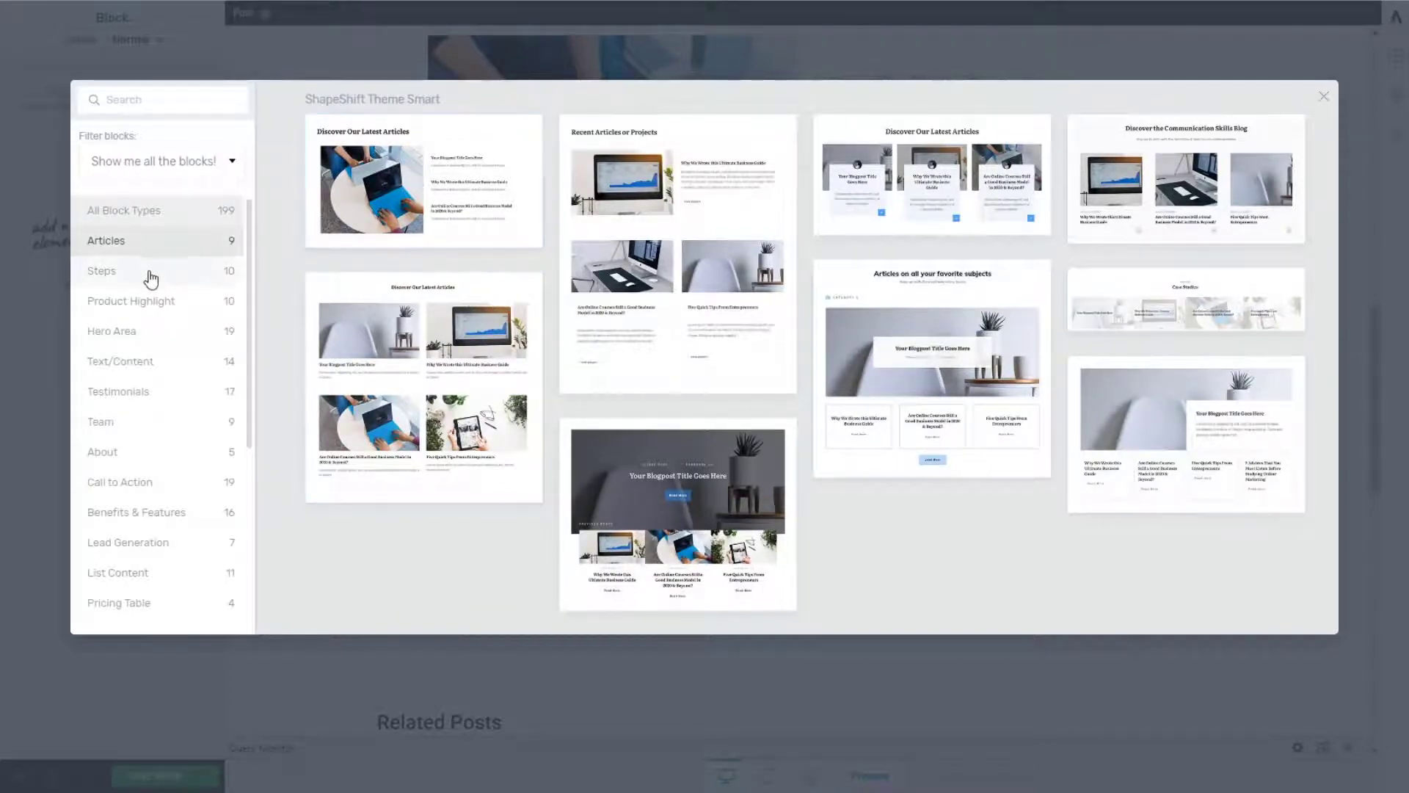
pyautogui.click(180, 272)
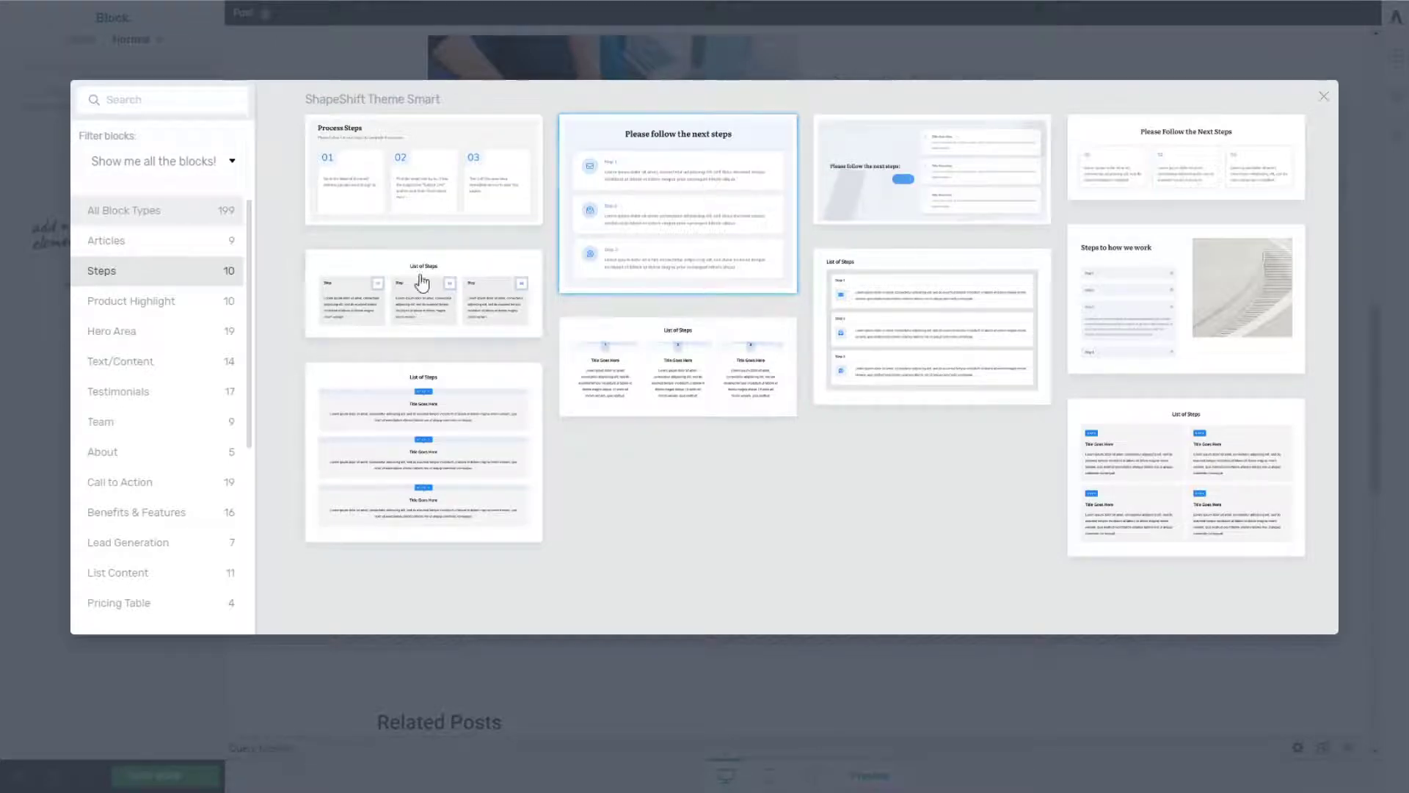
pyautogui.click(127, 315)
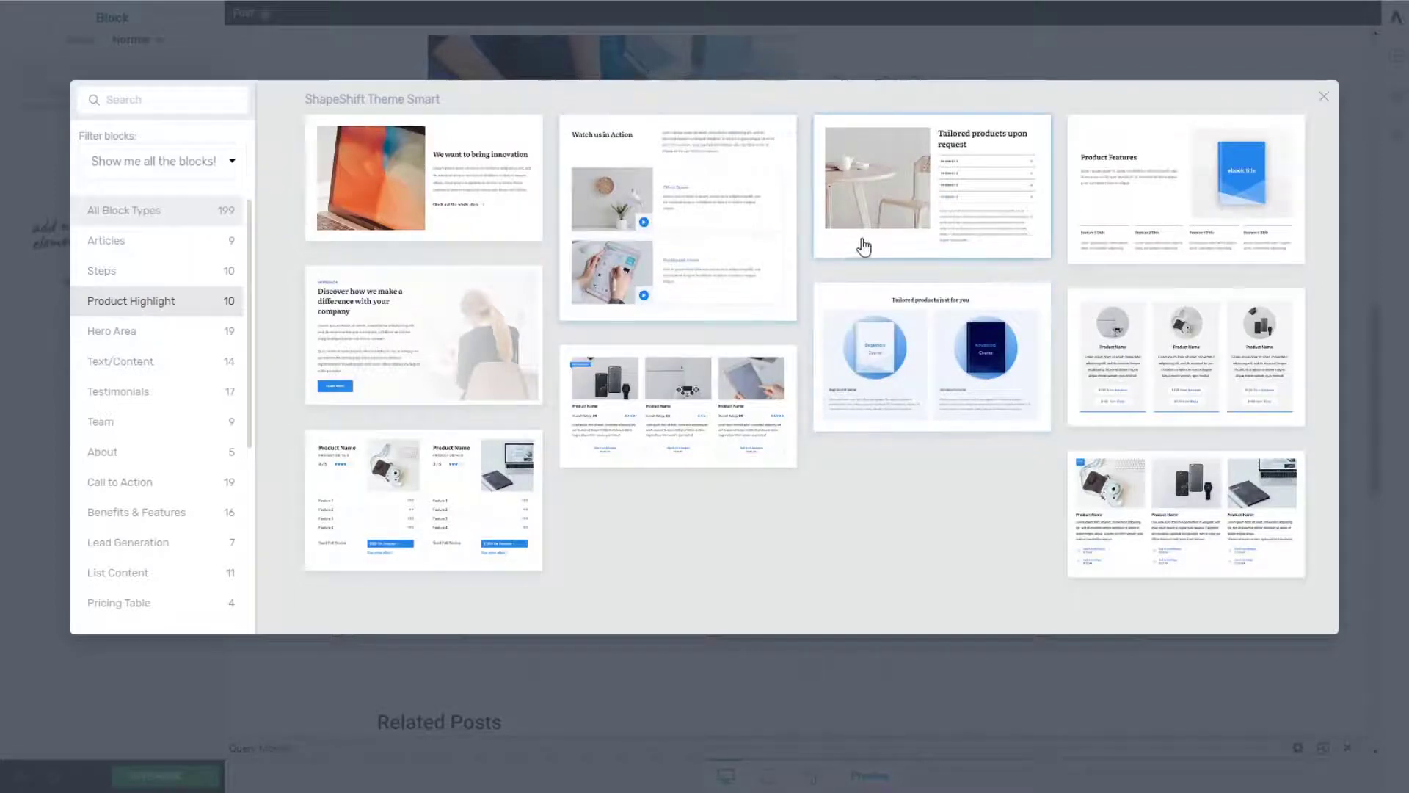
pyautogui.click(940, 192)
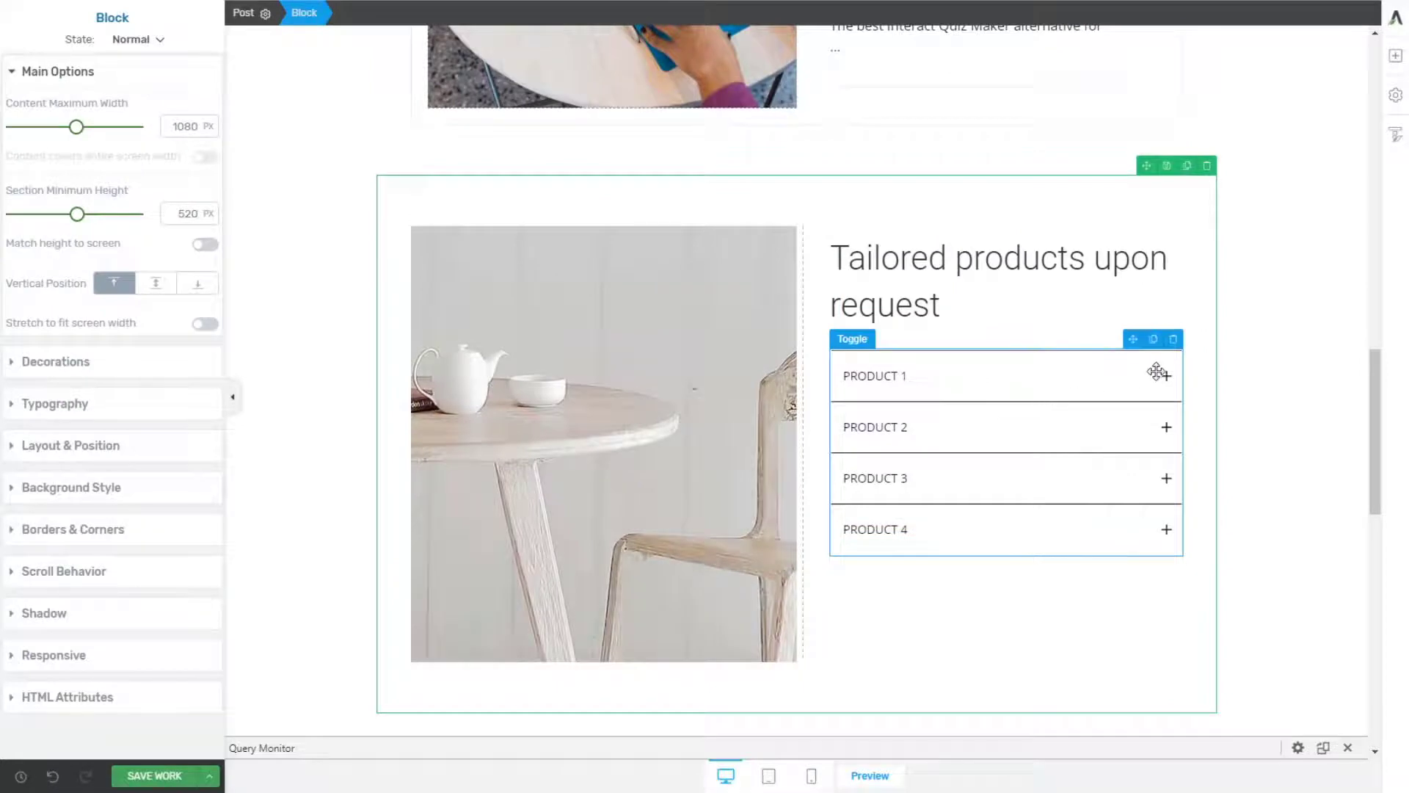
pyautogui.click(1155, 371)
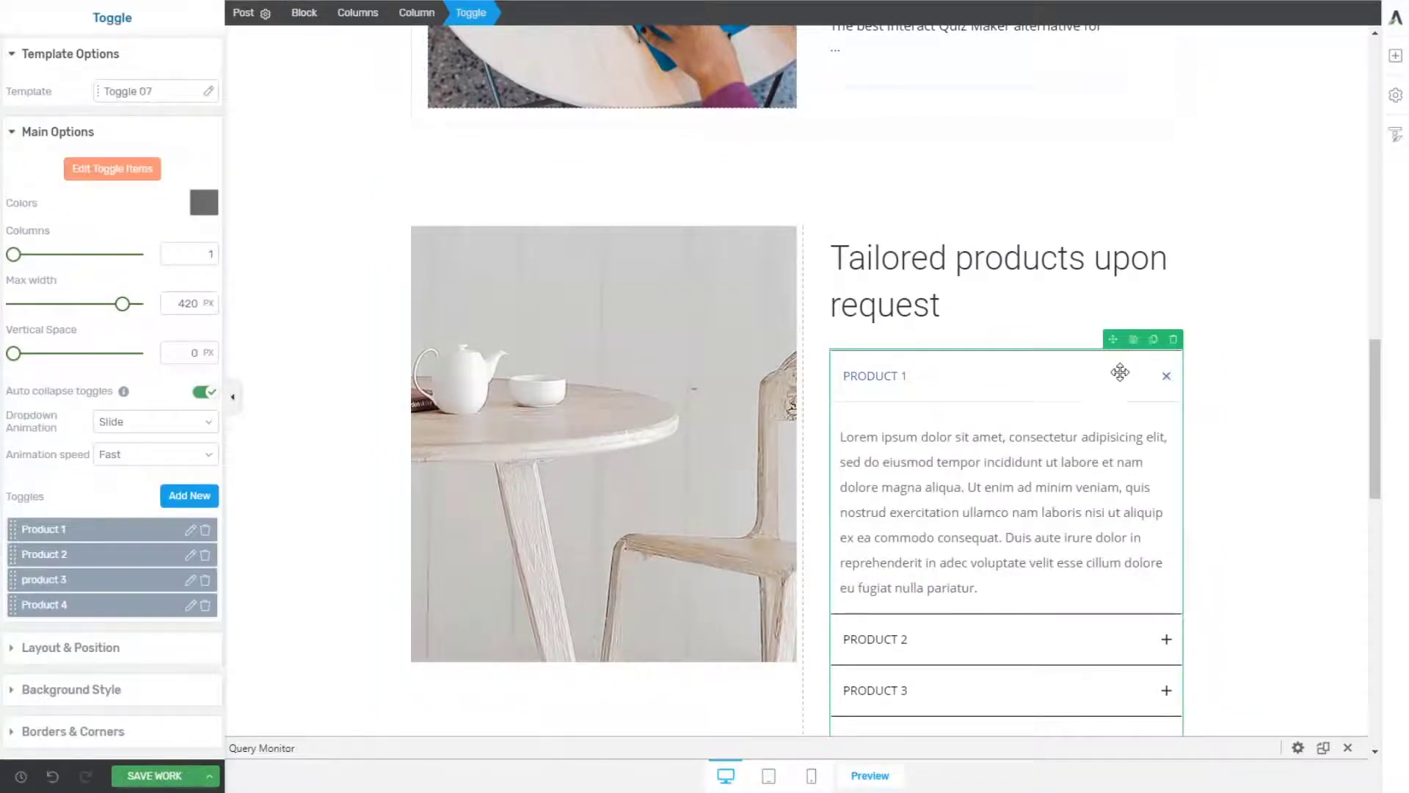
pyautogui.click(1120, 372)
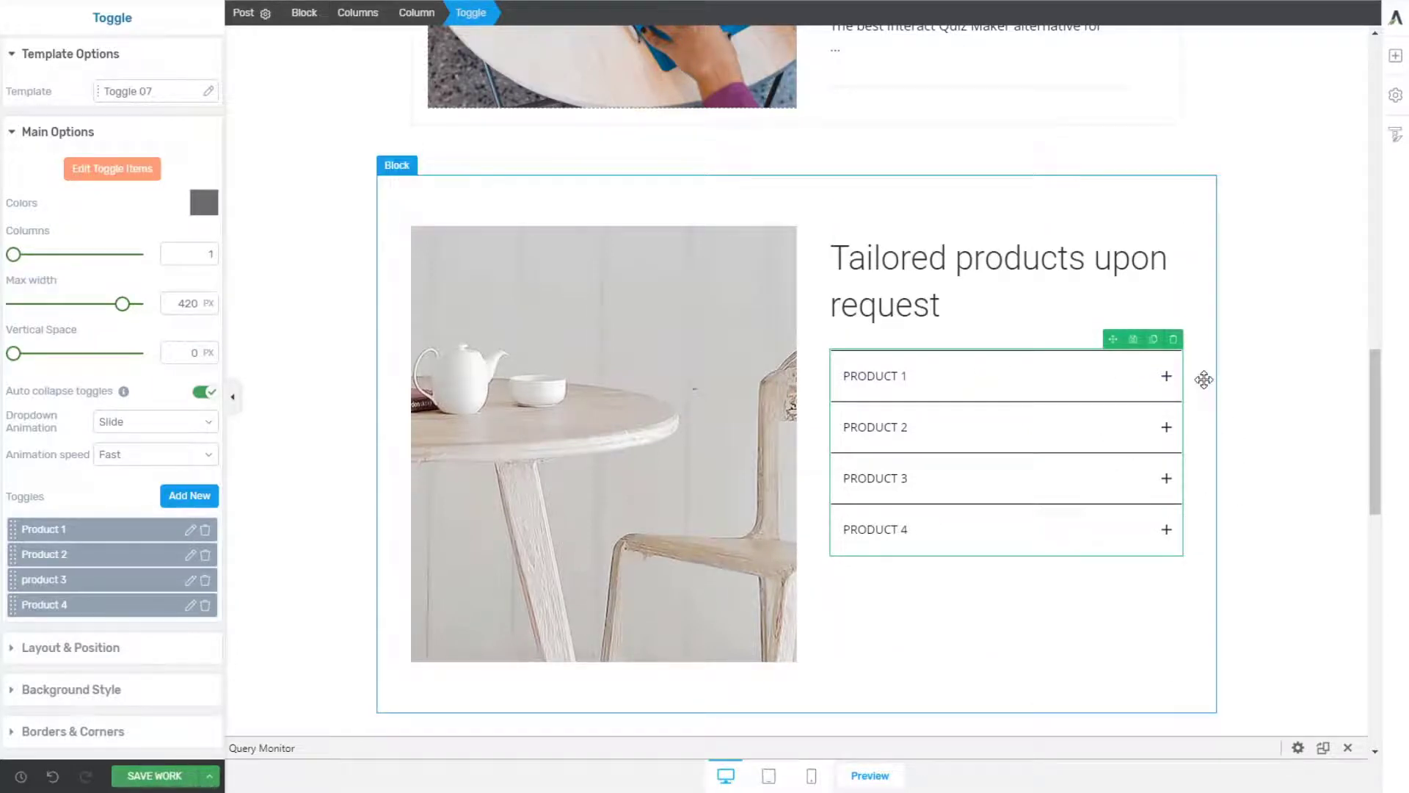
pyautogui.click(1393, 60)
# Add the Hero Area layout 'A Benefit Driven Headline' as a new block under Tailored products.
pyautogui.press('Escape')
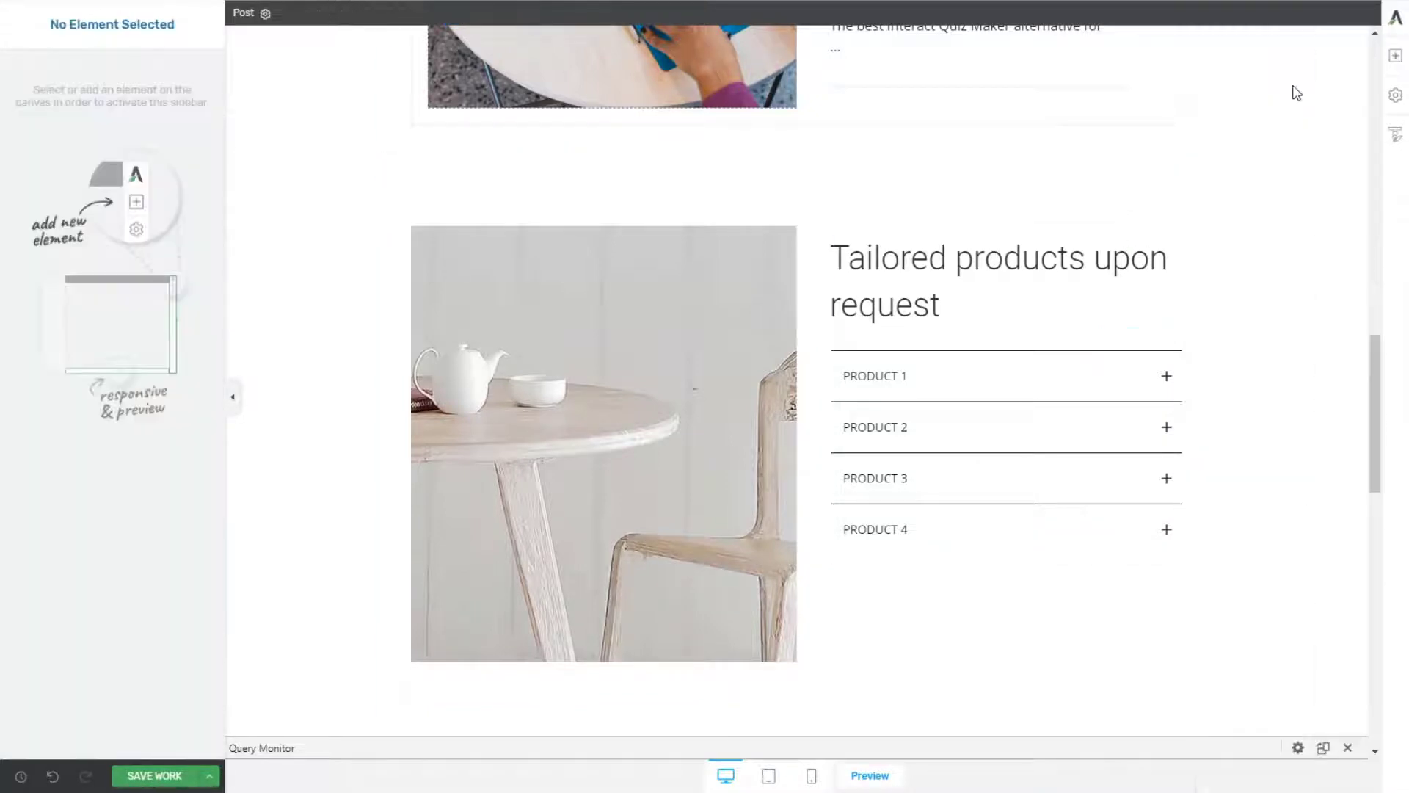
pyautogui.click(1296, 93)
pyautogui.click(1054, 166)
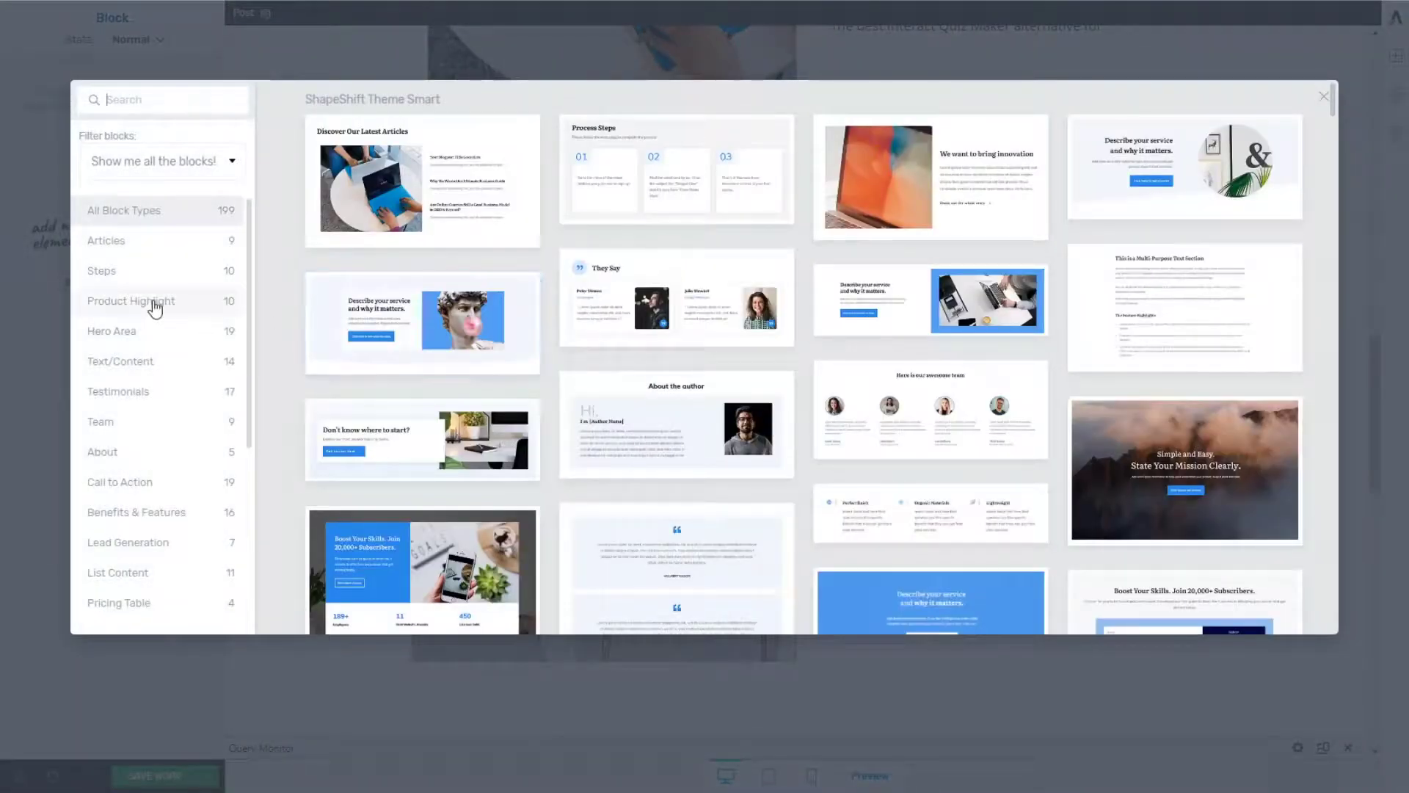
pyautogui.click(140, 337)
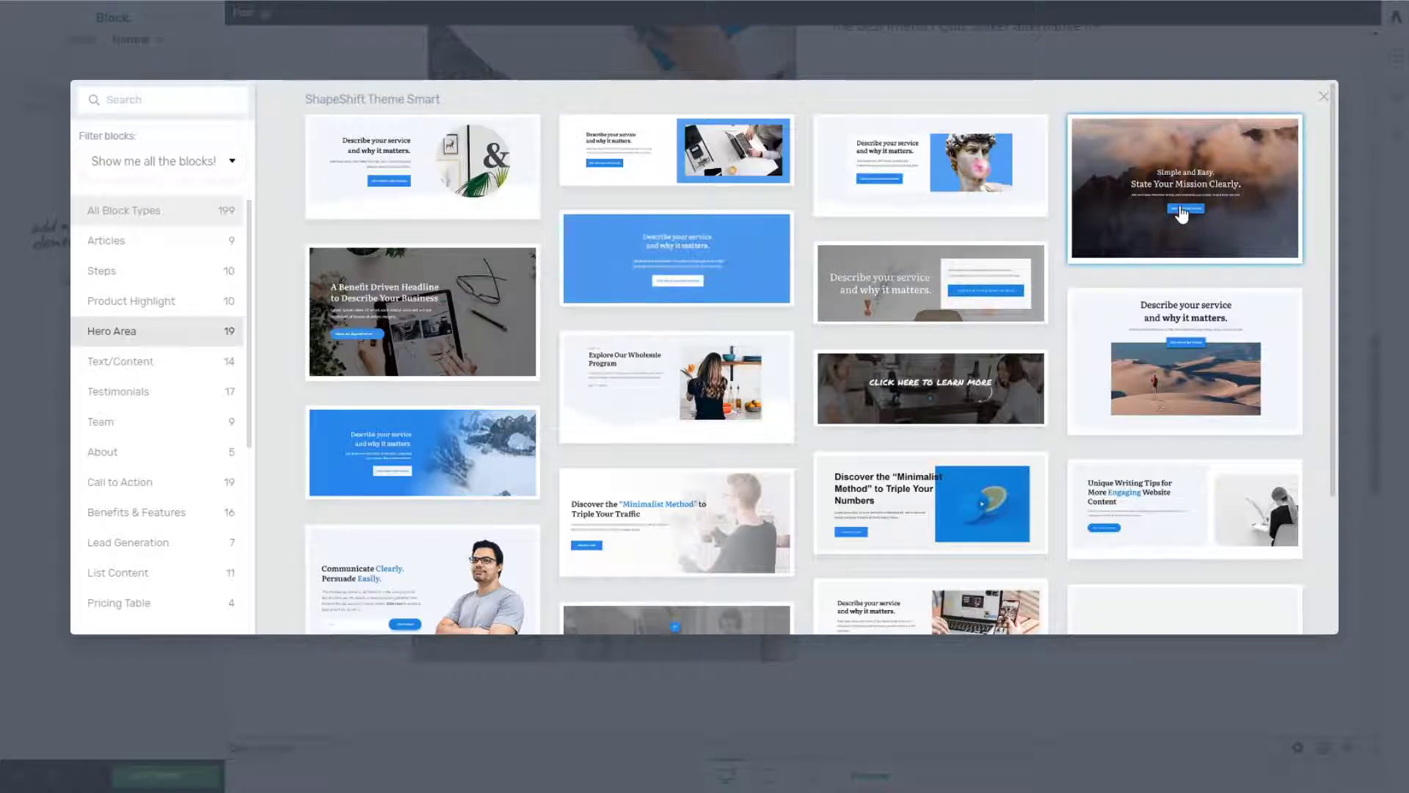
pyautogui.click(365, 308)
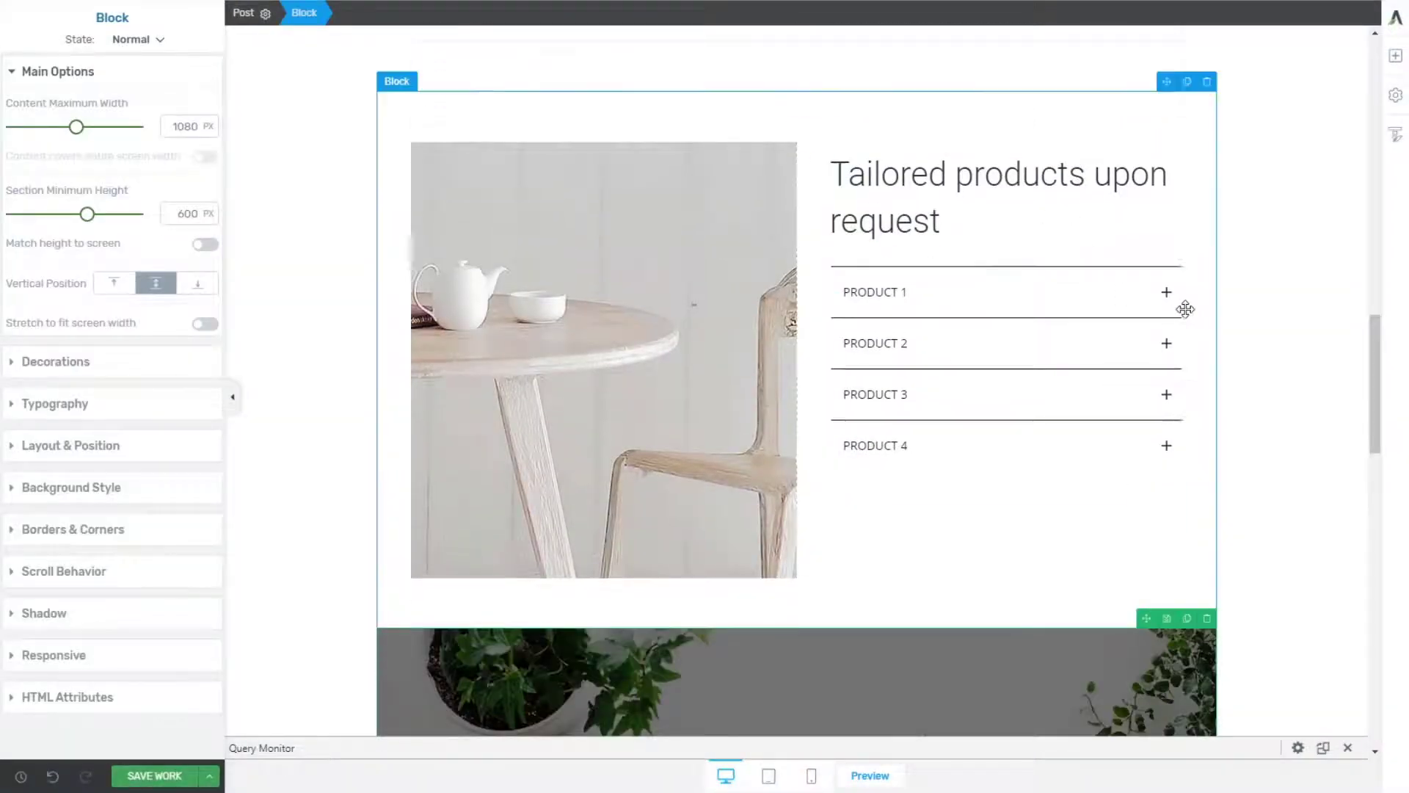
# Save the post and scroll through its live preview to check all added blocks.
pyautogui.scroll(5, 1174, 289)
pyautogui.scroll(2, 1204, 284)
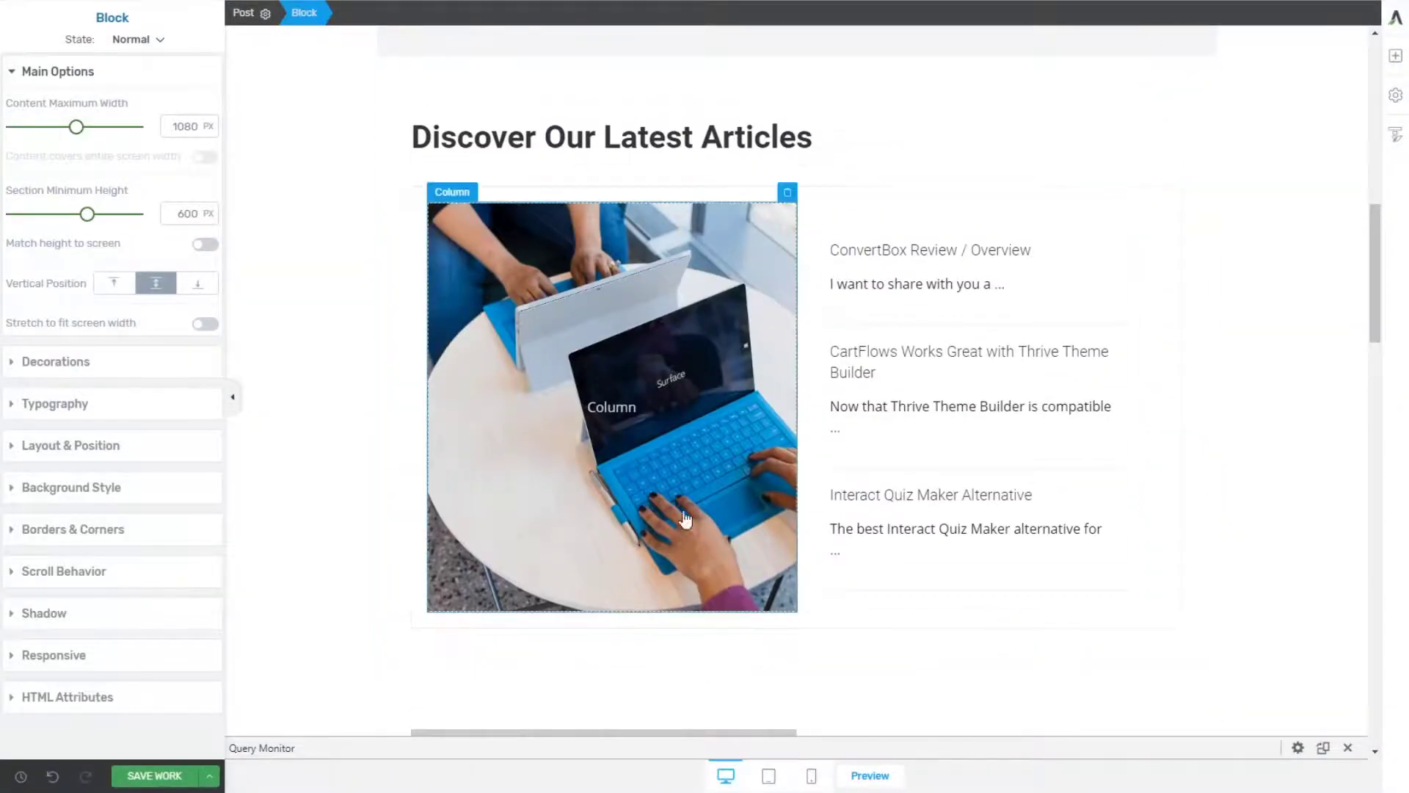
pyautogui.click(155, 775)
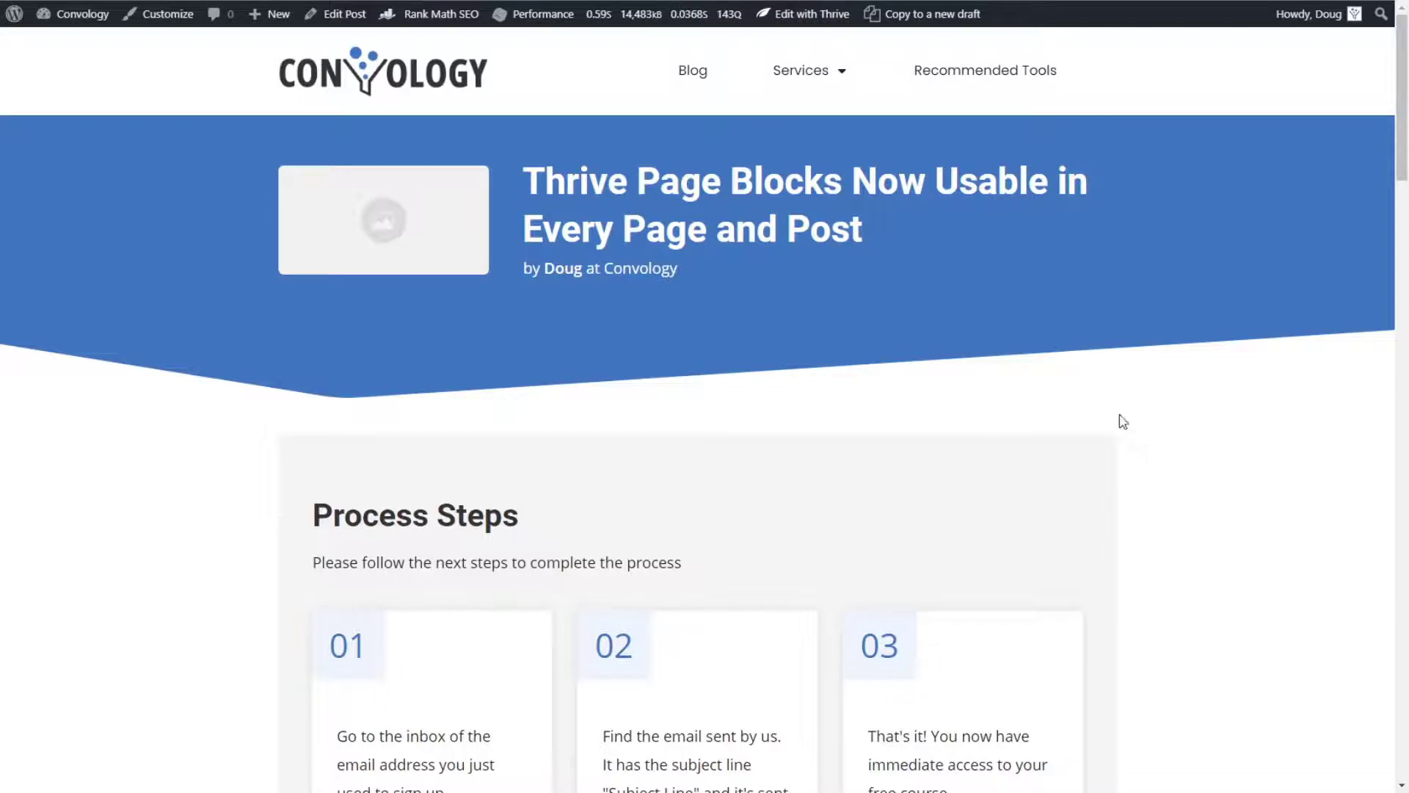
pyautogui.scroll(-2, 1123, 421)
pyautogui.scroll(-5, 1174, 342)
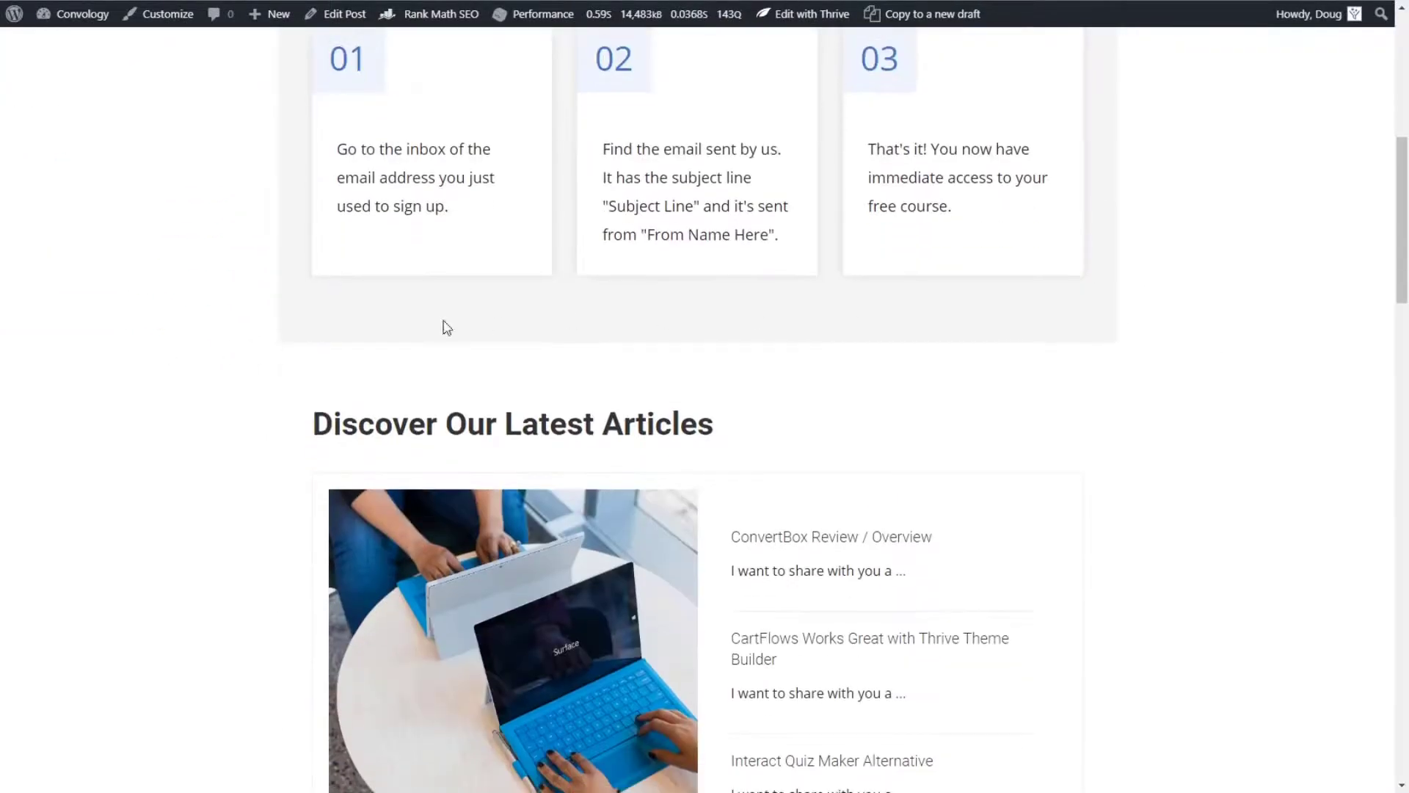
pyautogui.scroll(-12, 667, 345)
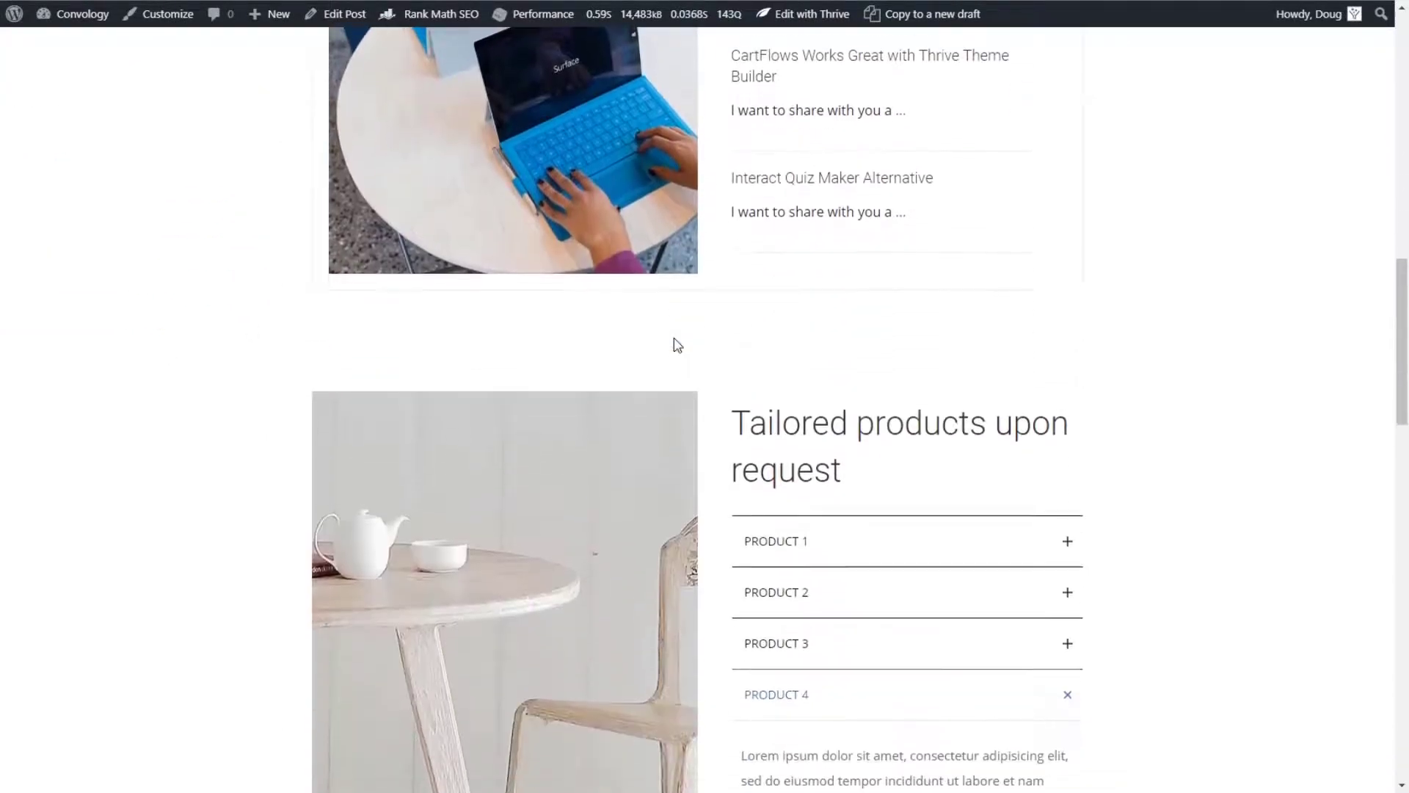
pyautogui.scroll(-2, 685, 354)
pyautogui.scroll(1, 550, 201)
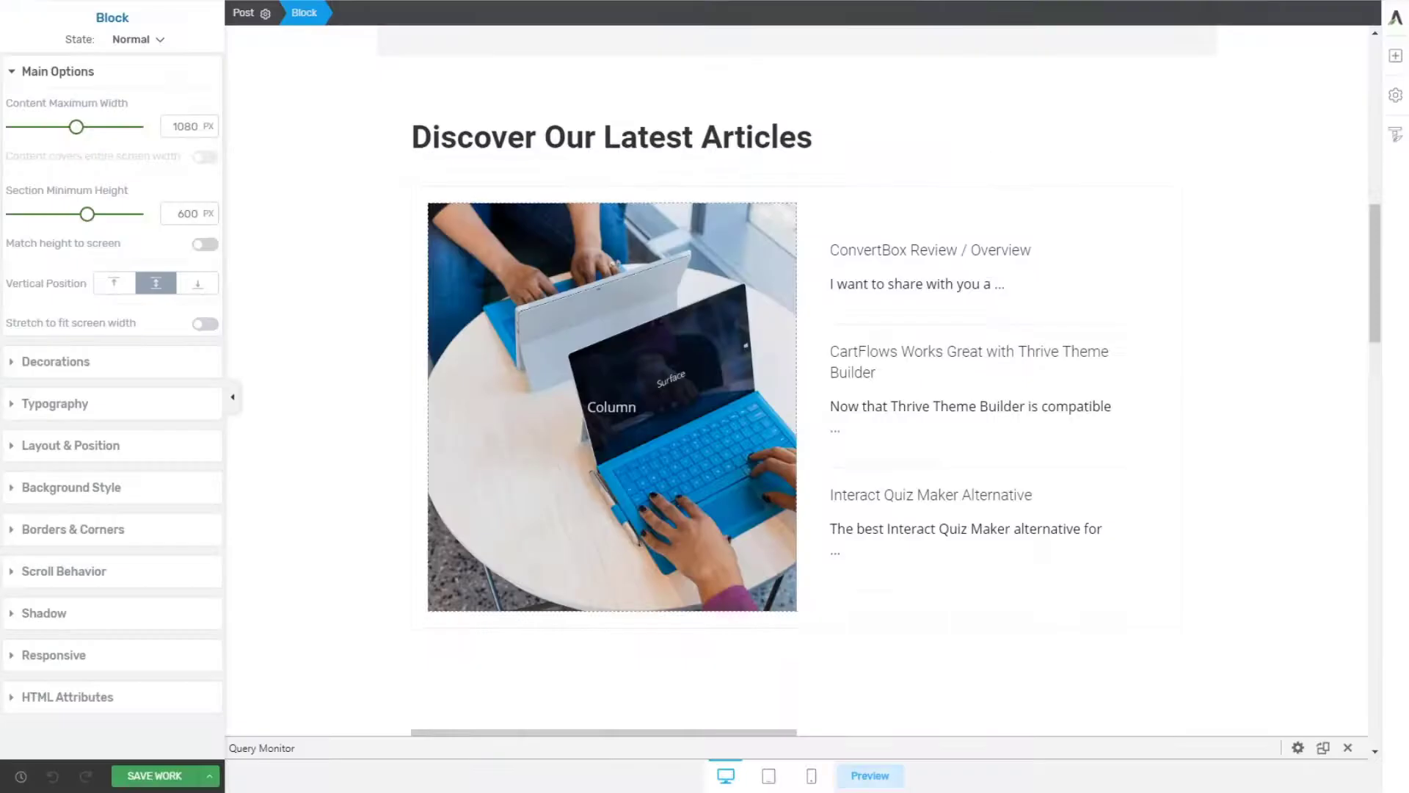
# Turn on 'Stretch to fit screen width' for the hero block, save, and check the live page.
pyautogui.scroll(-10, 1016, 399)
pyautogui.scroll(-3, 1079, 411)
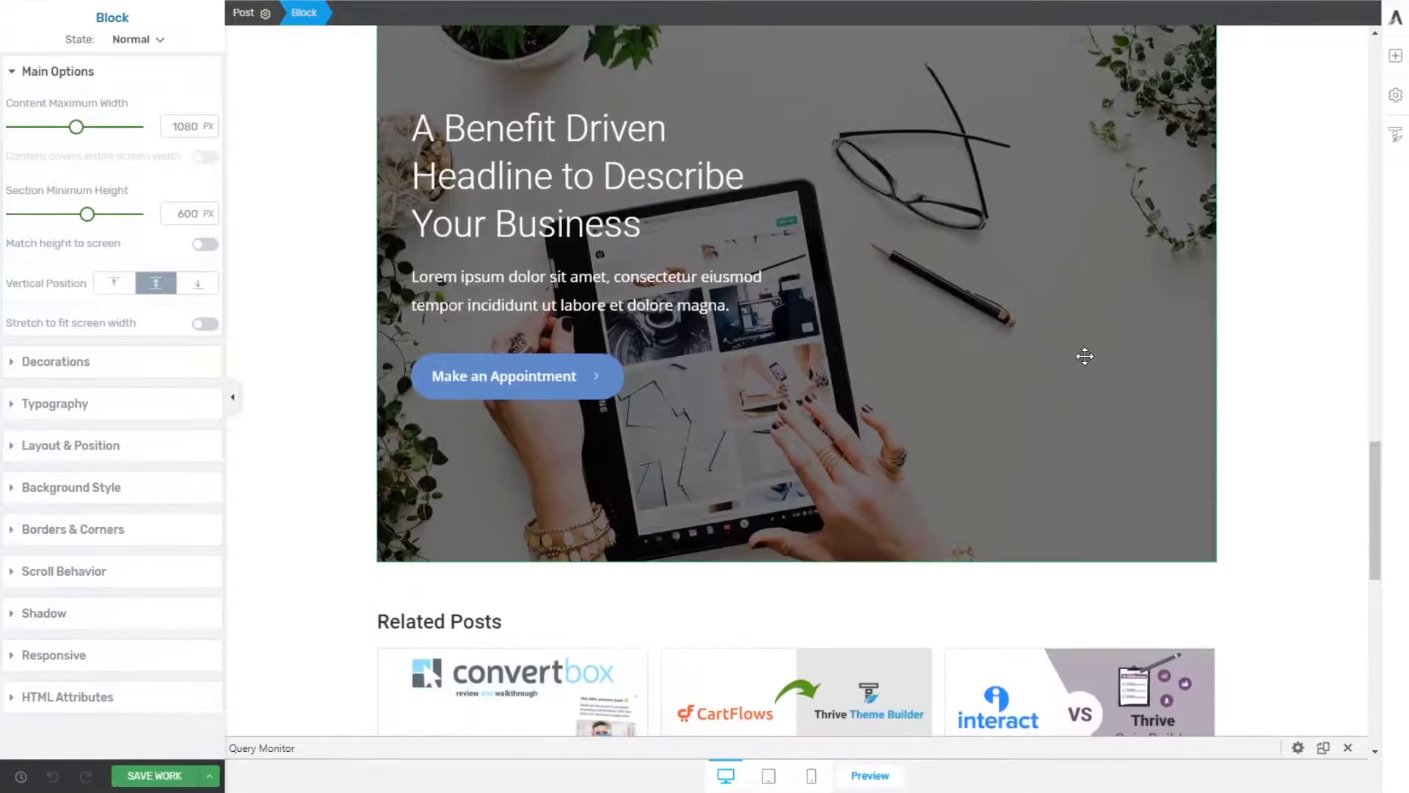
pyautogui.click(204, 324)
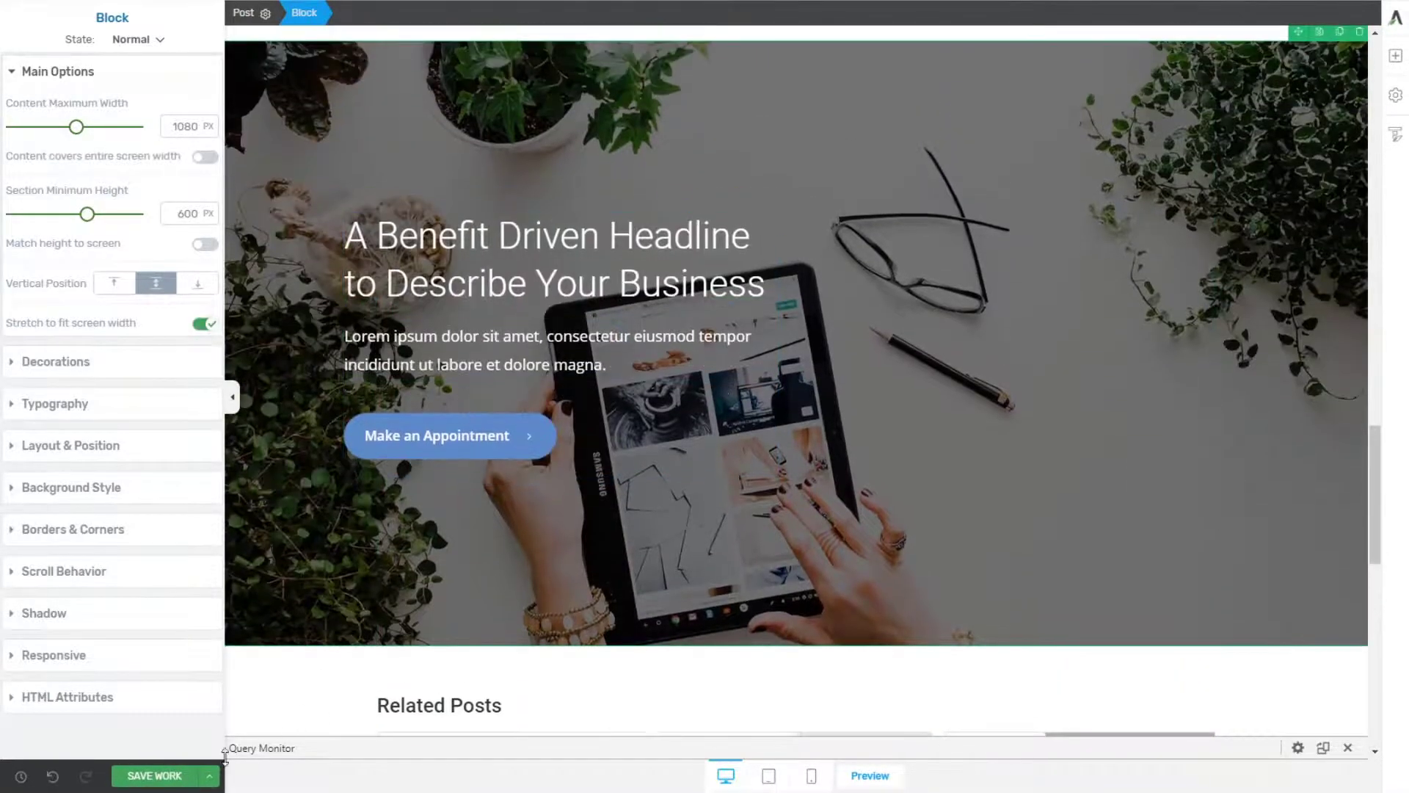
pyautogui.click(154, 775)
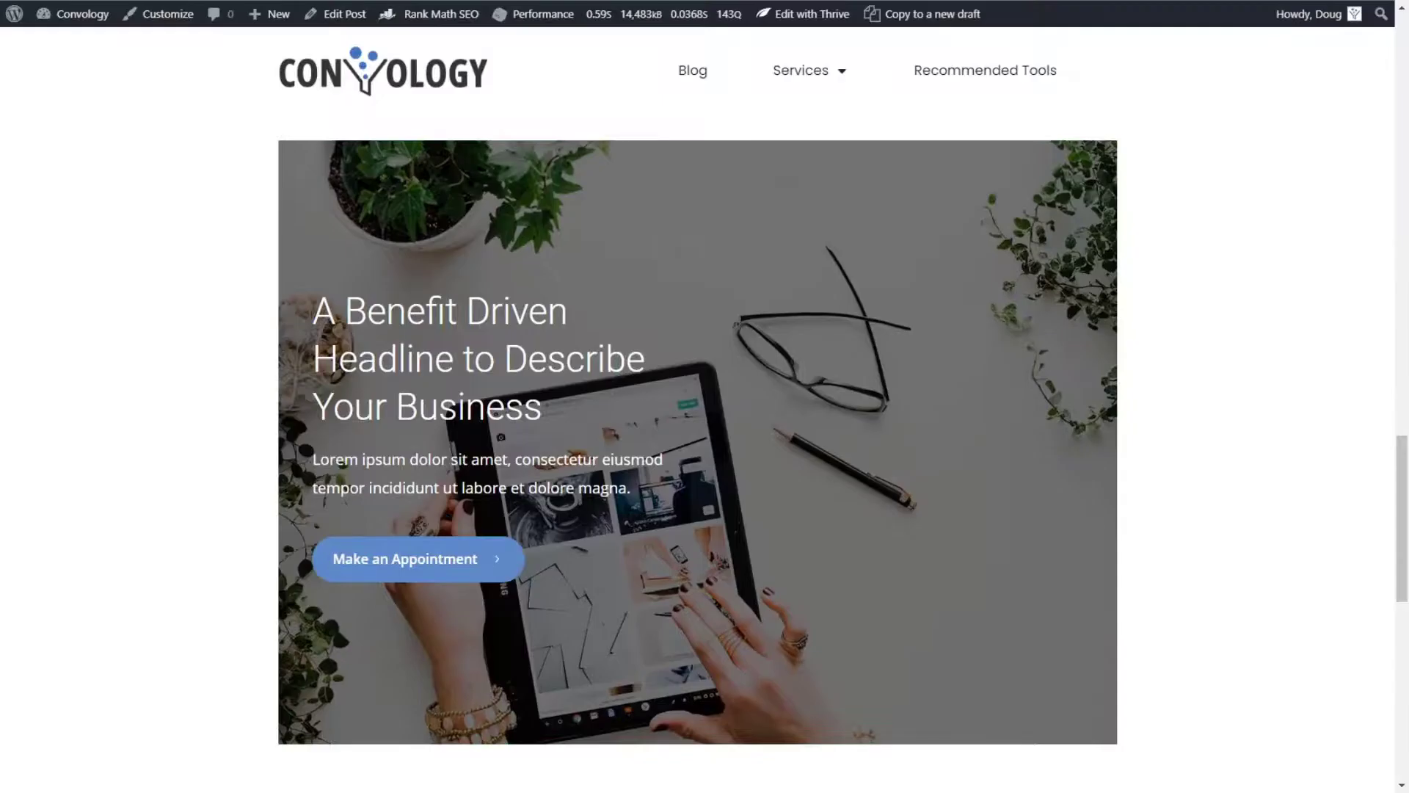
pyautogui.scroll(-3, 650, 307)
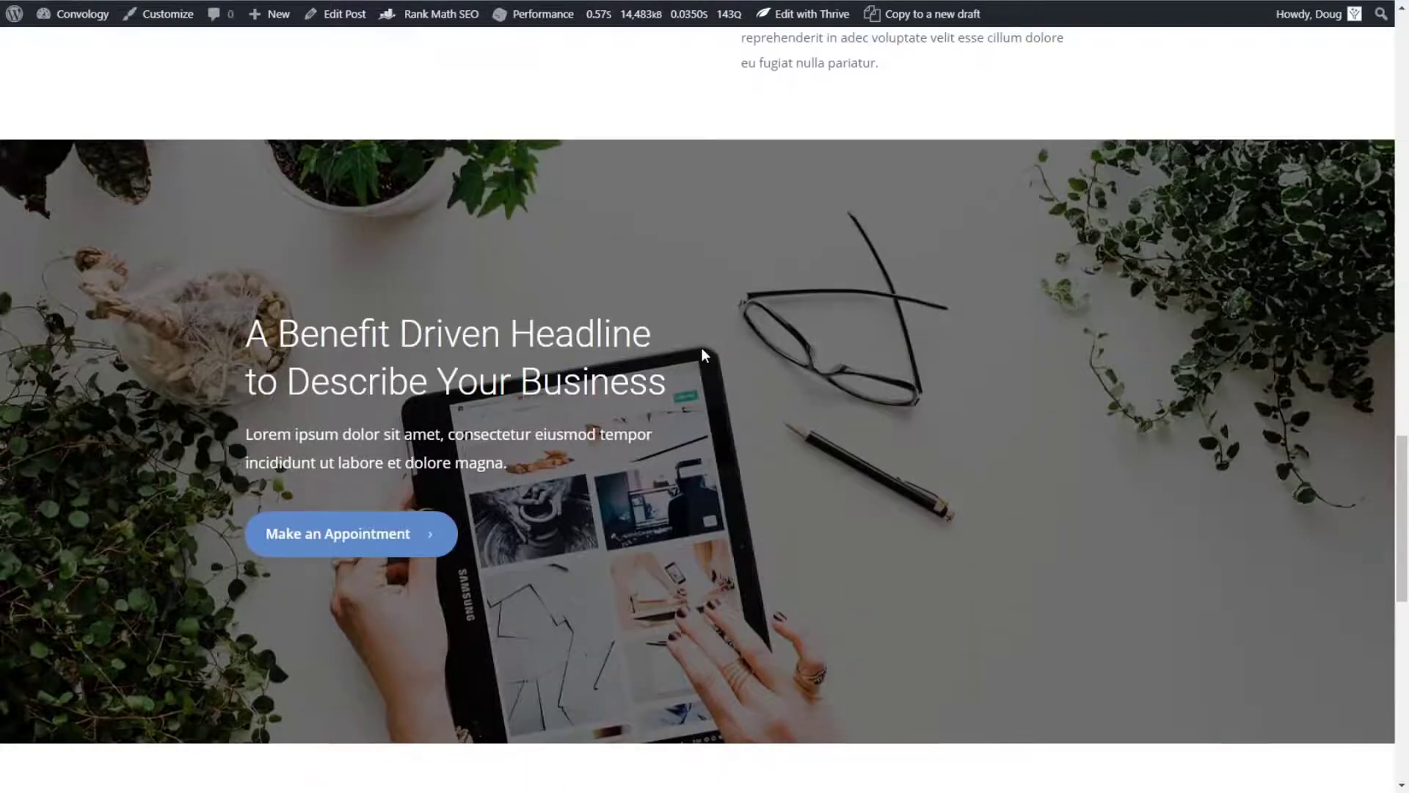
pyautogui.scroll(5, 705, 358)
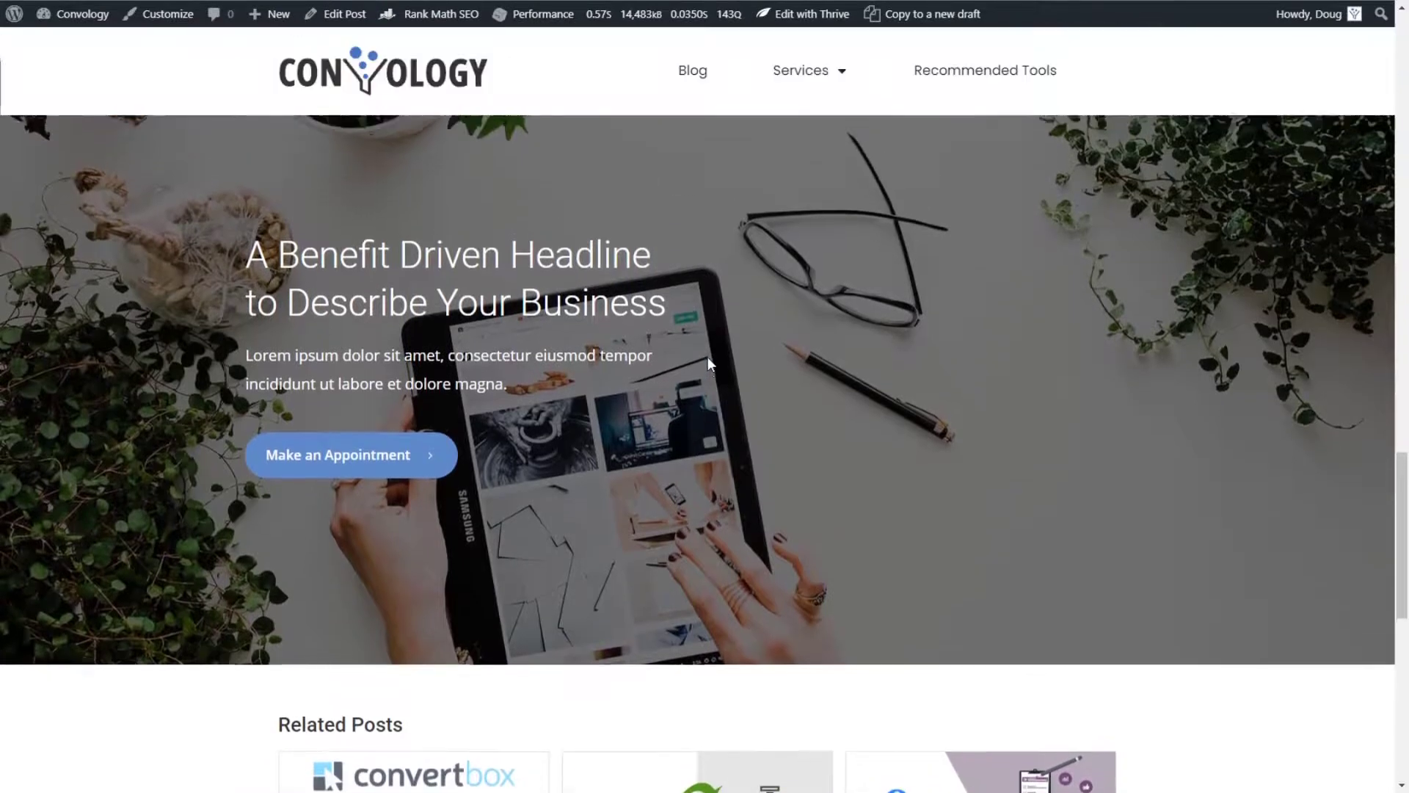
pyautogui.scroll(-3, 709, 364)
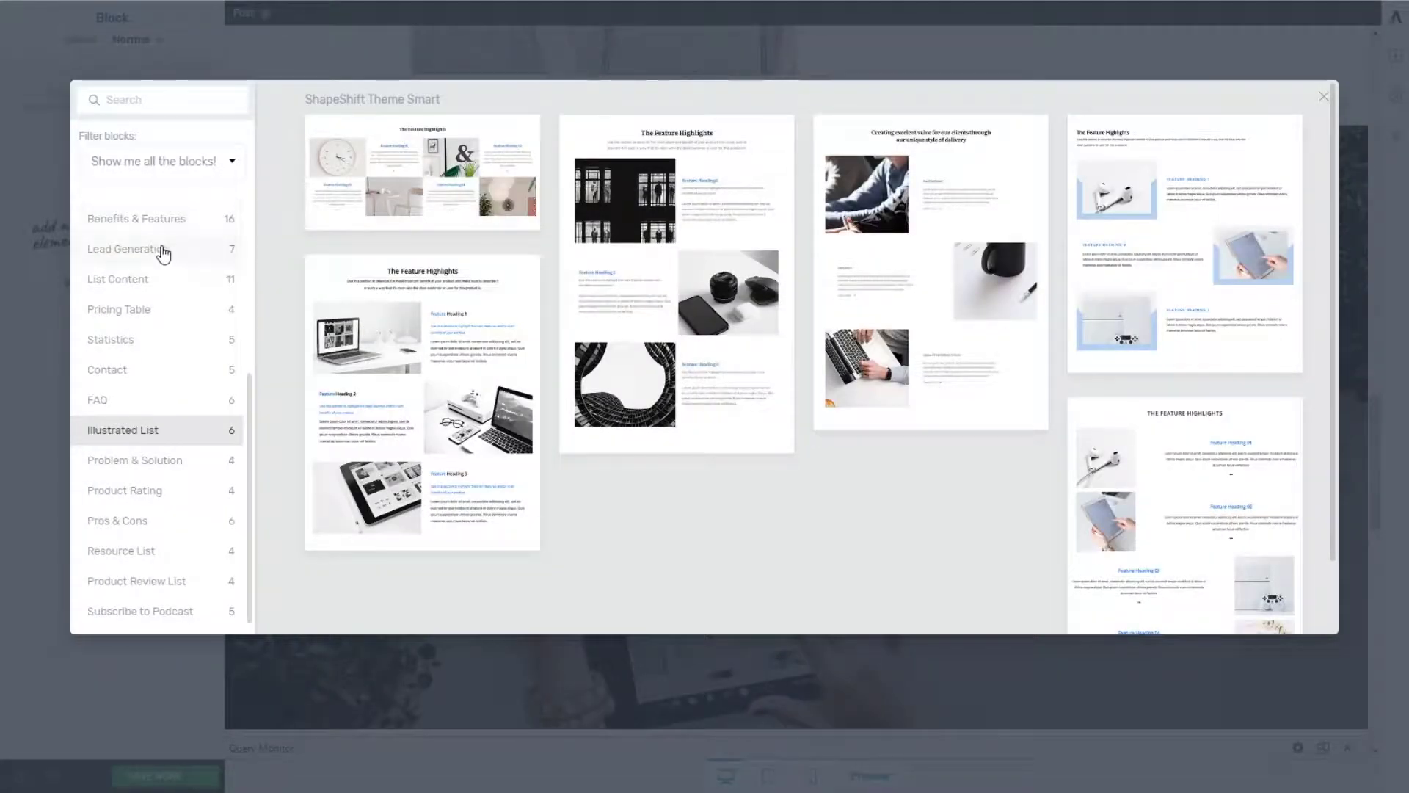
# Browse the block categories and insert the second Subscribe to Podcast layout above Related Posts.
pyautogui.click(134, 286)
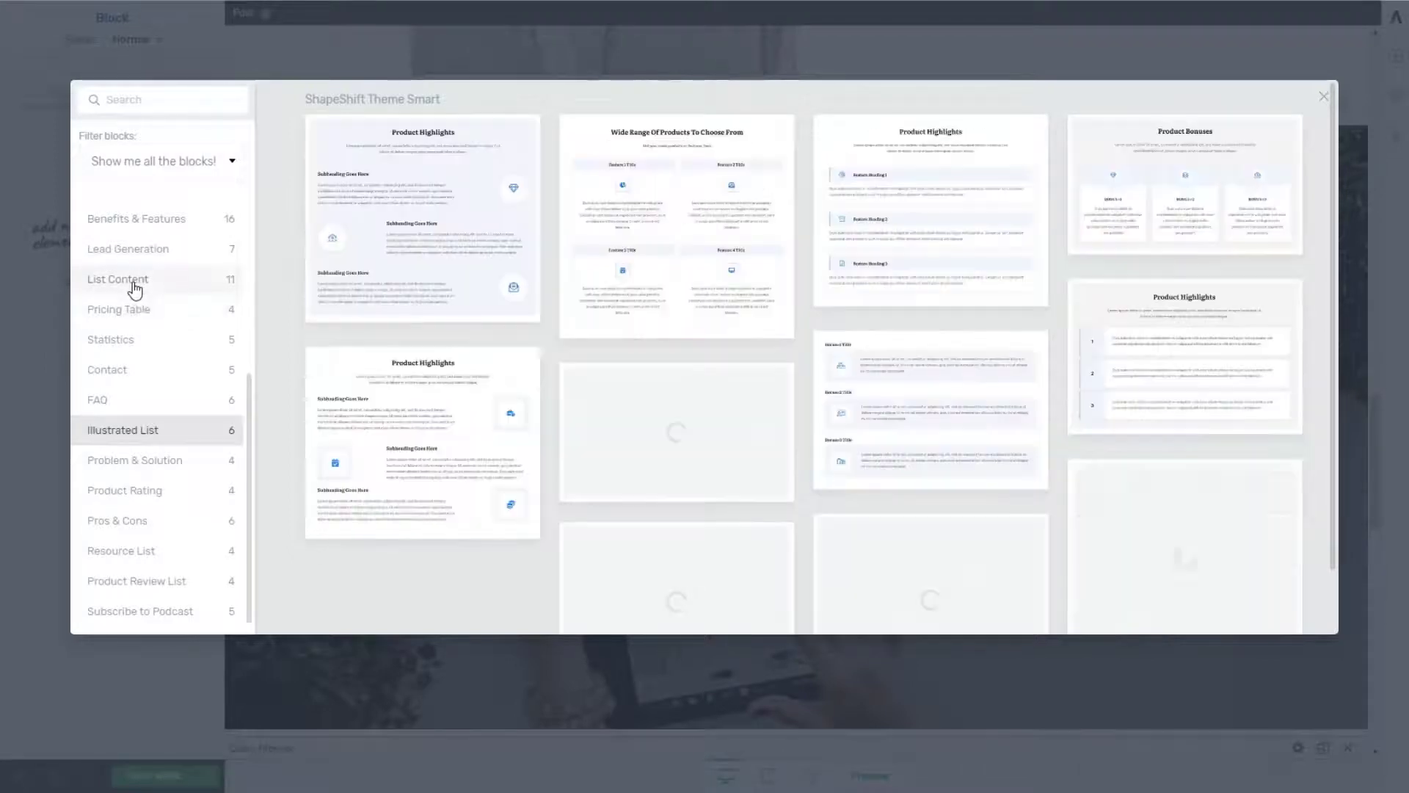
pyautogui.click(130, 369)
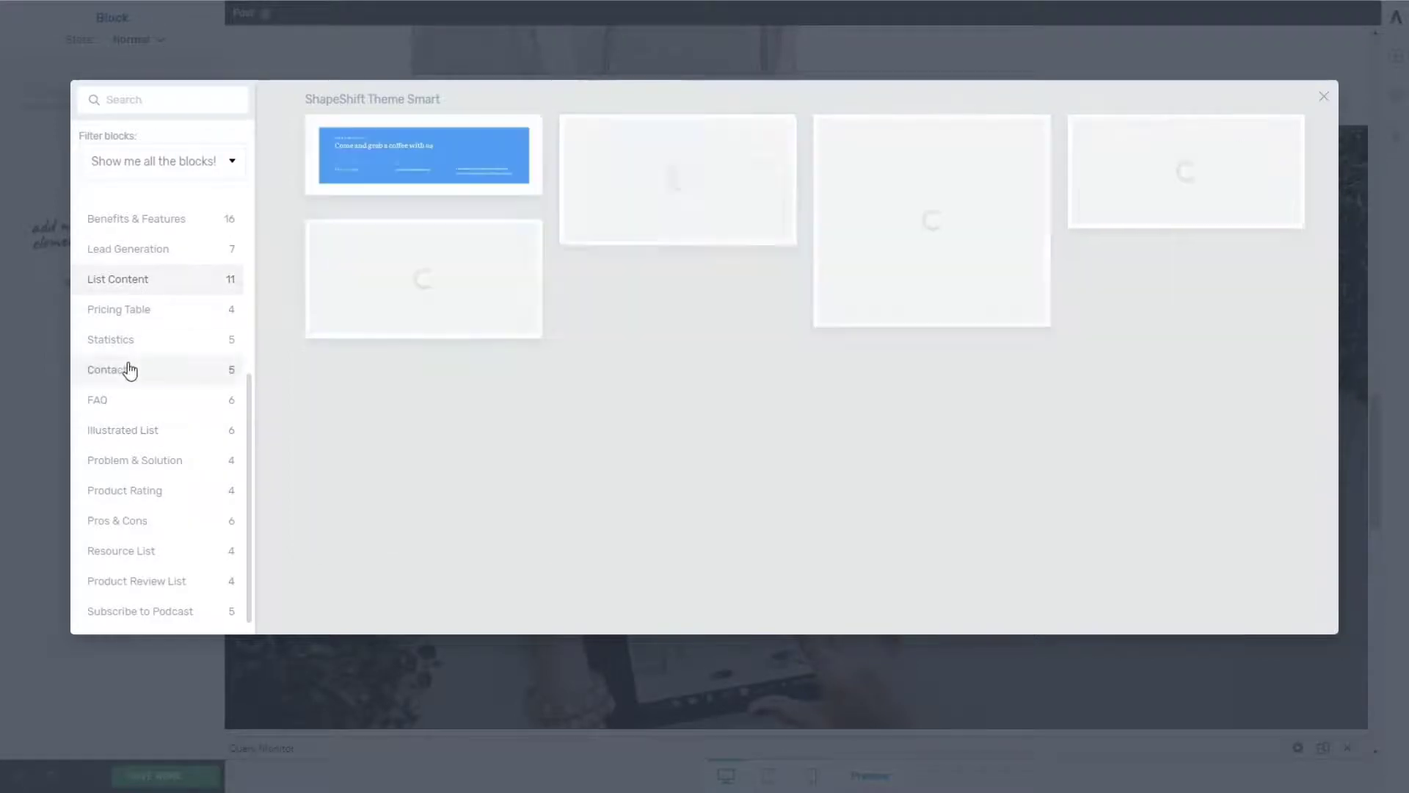
pyautogui.click(92, 403)
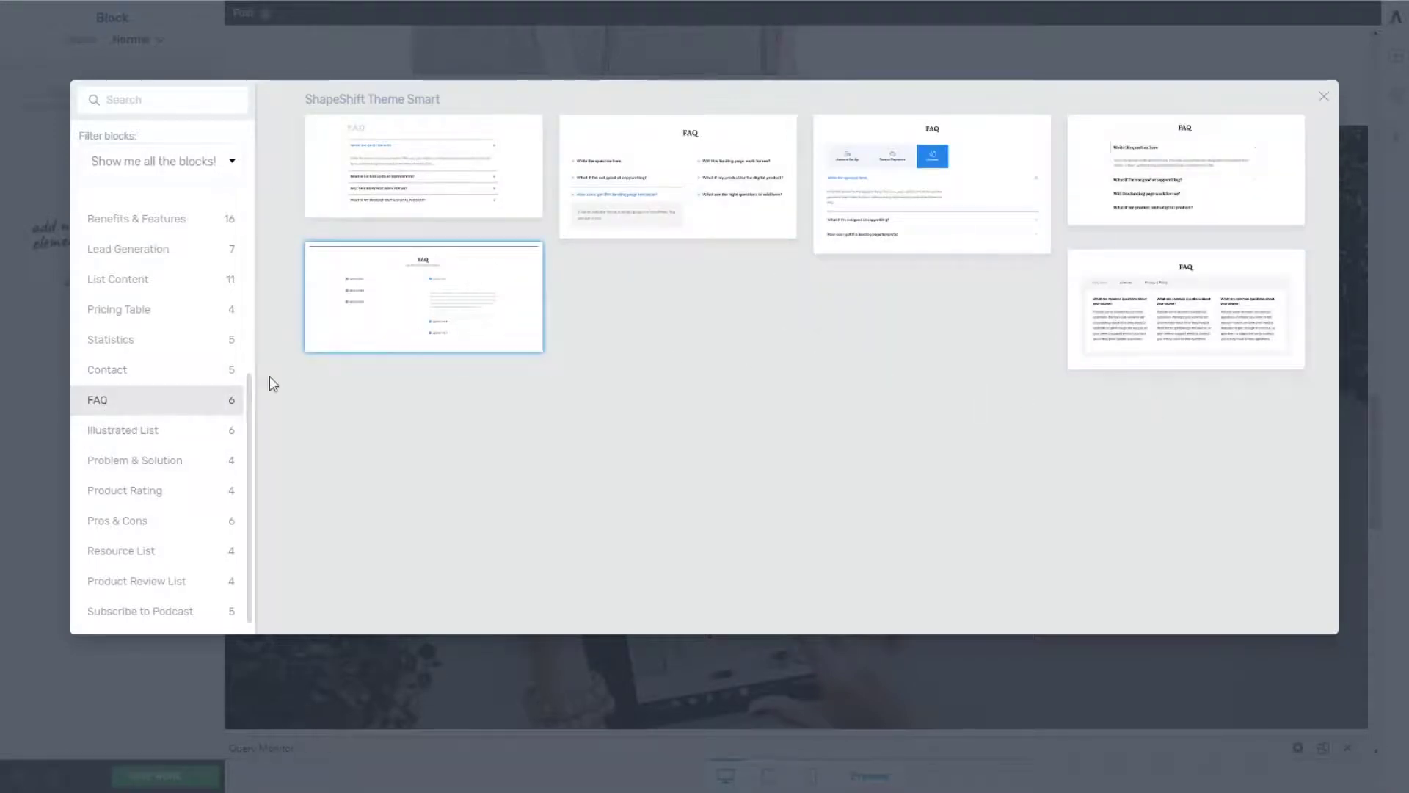
pyautogui.click(136, 559)
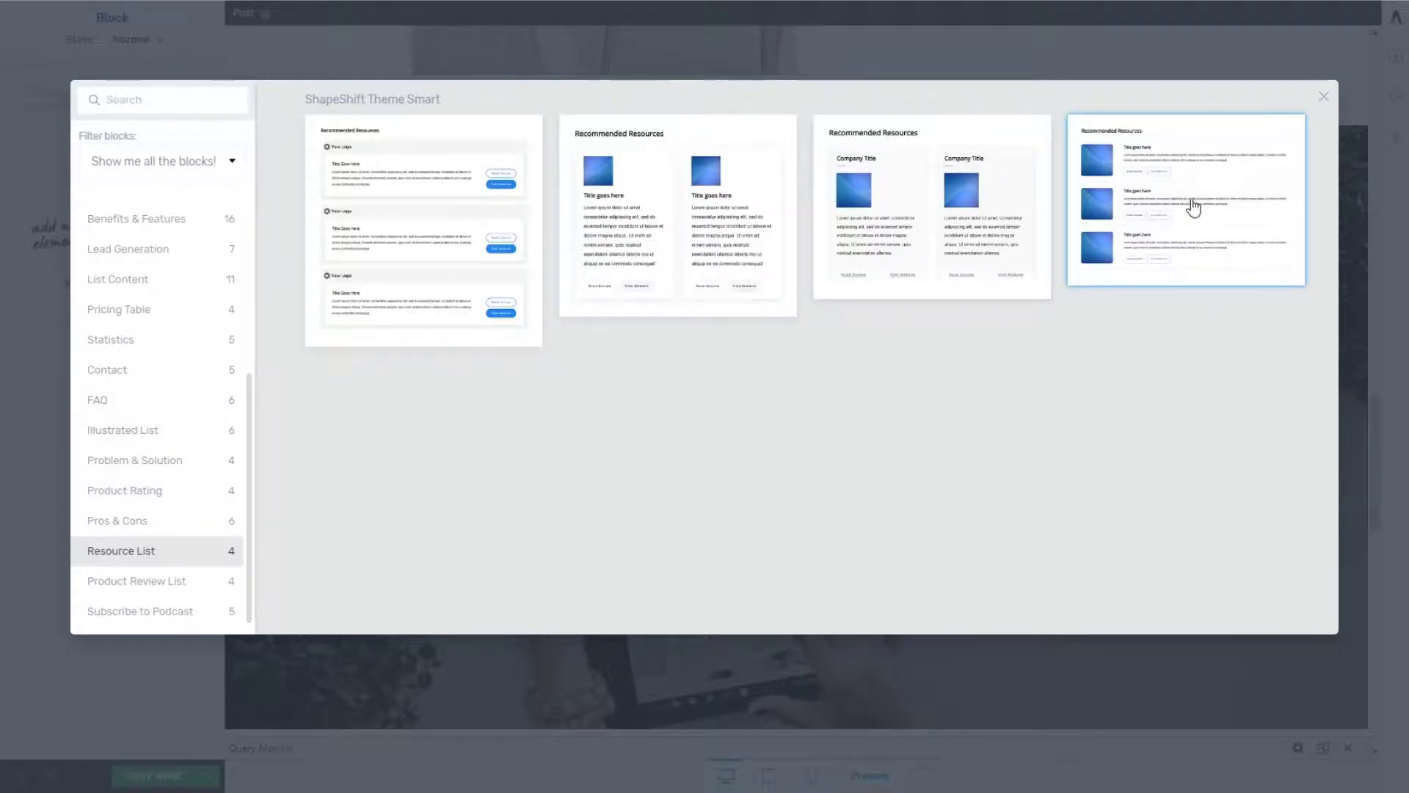
pyautogui.click(165, 586)
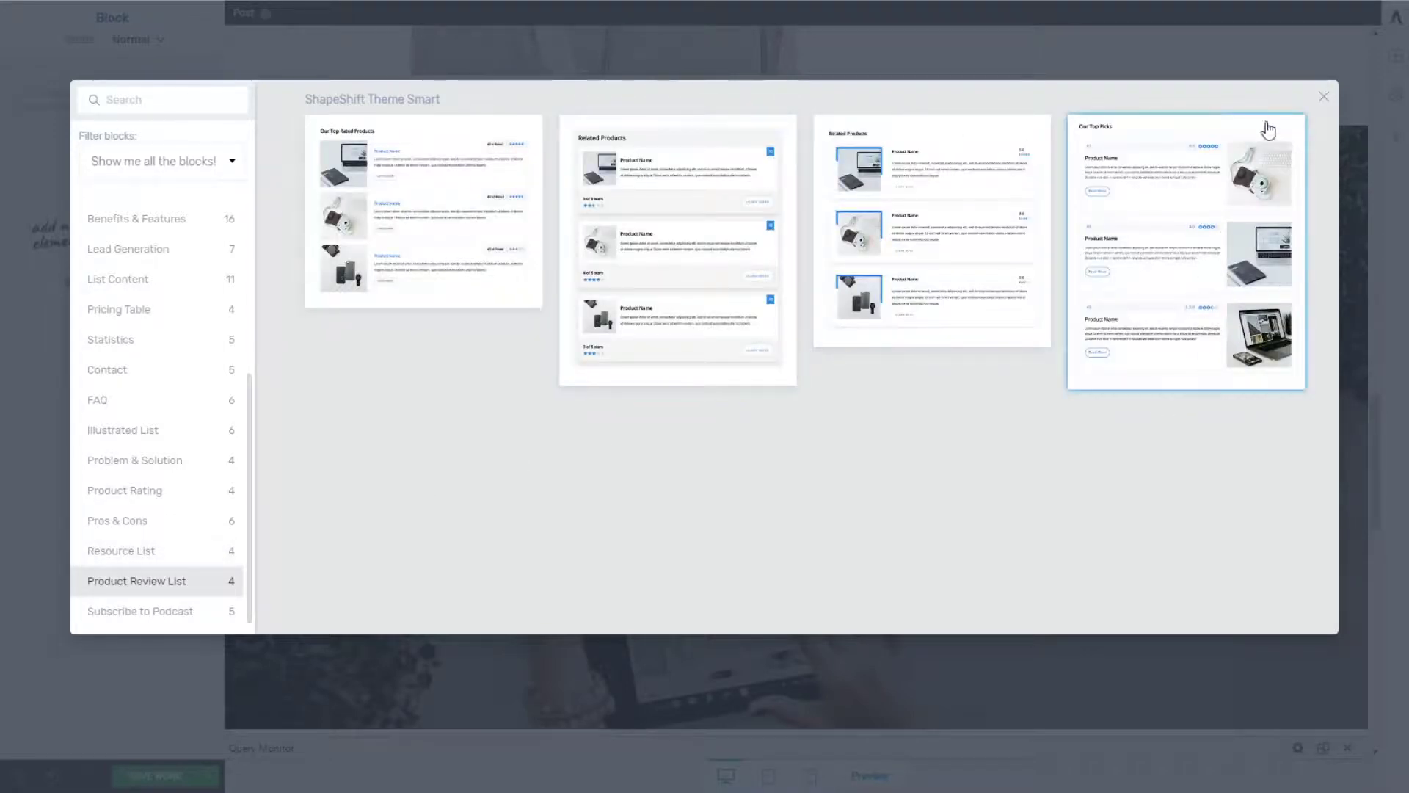
pyautogui.click(127, 616)
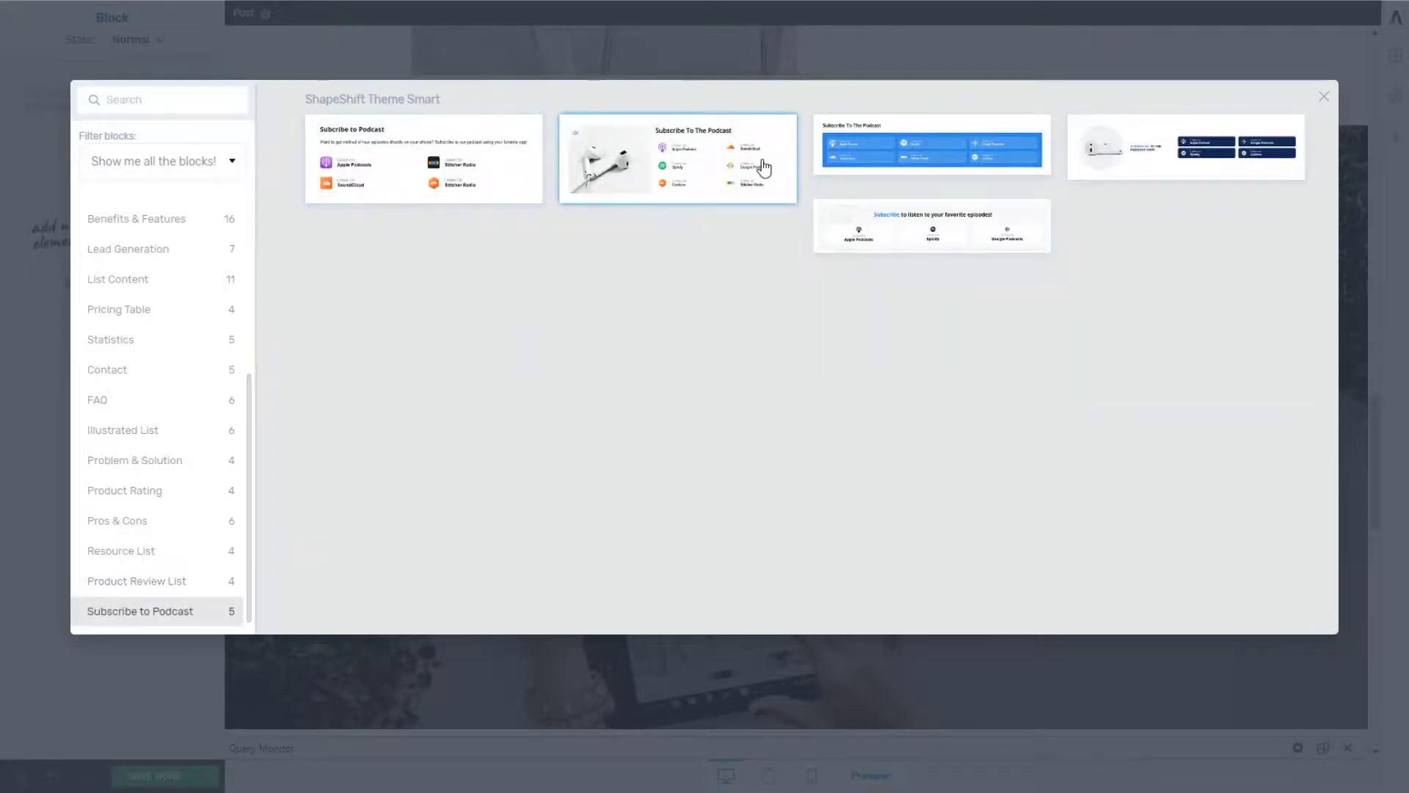
pyautogui.click(647, 161)
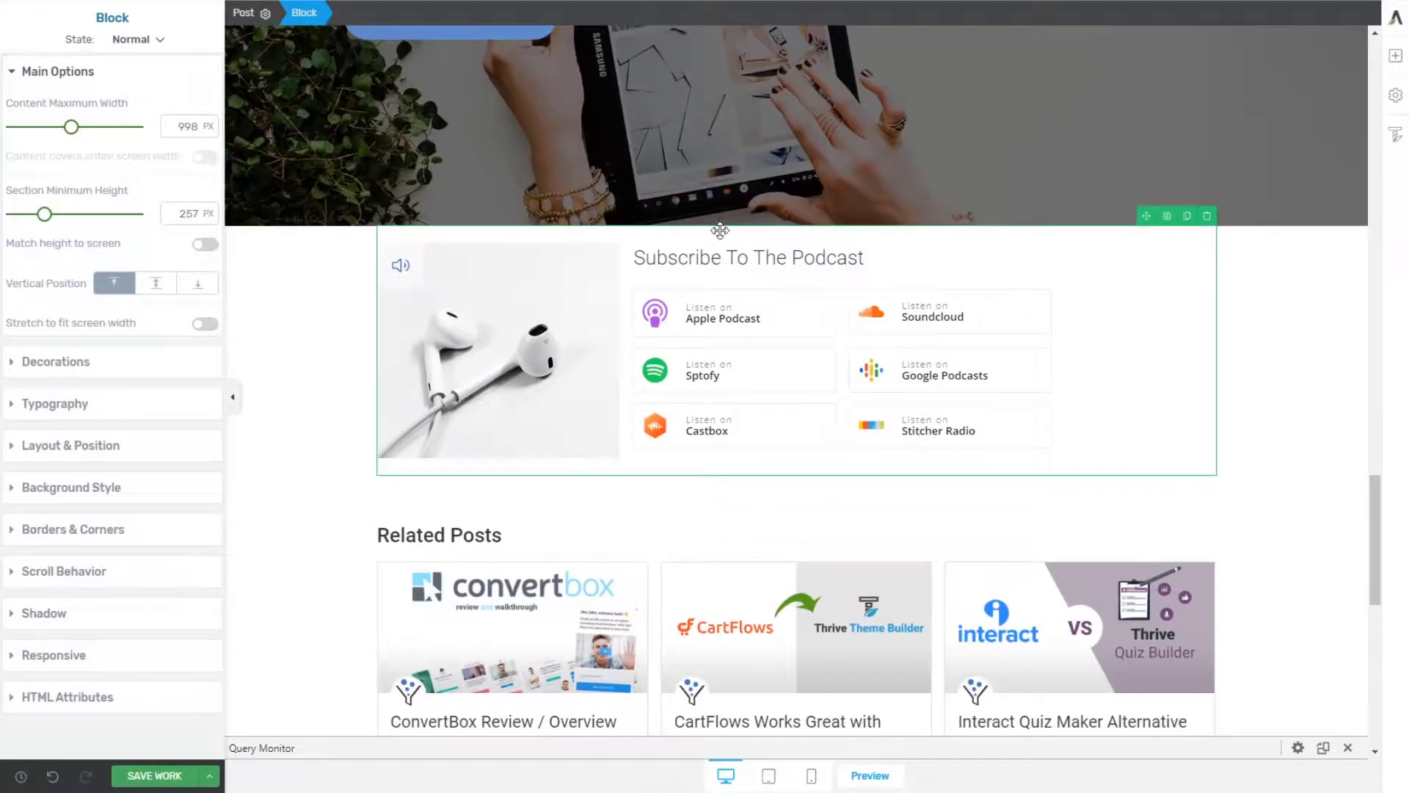
# Deselect the podcast block and the text section block, returning to the top of the post.
pyautogui.click(274, 428)
pyautogui.scroll(10, 277, 426)
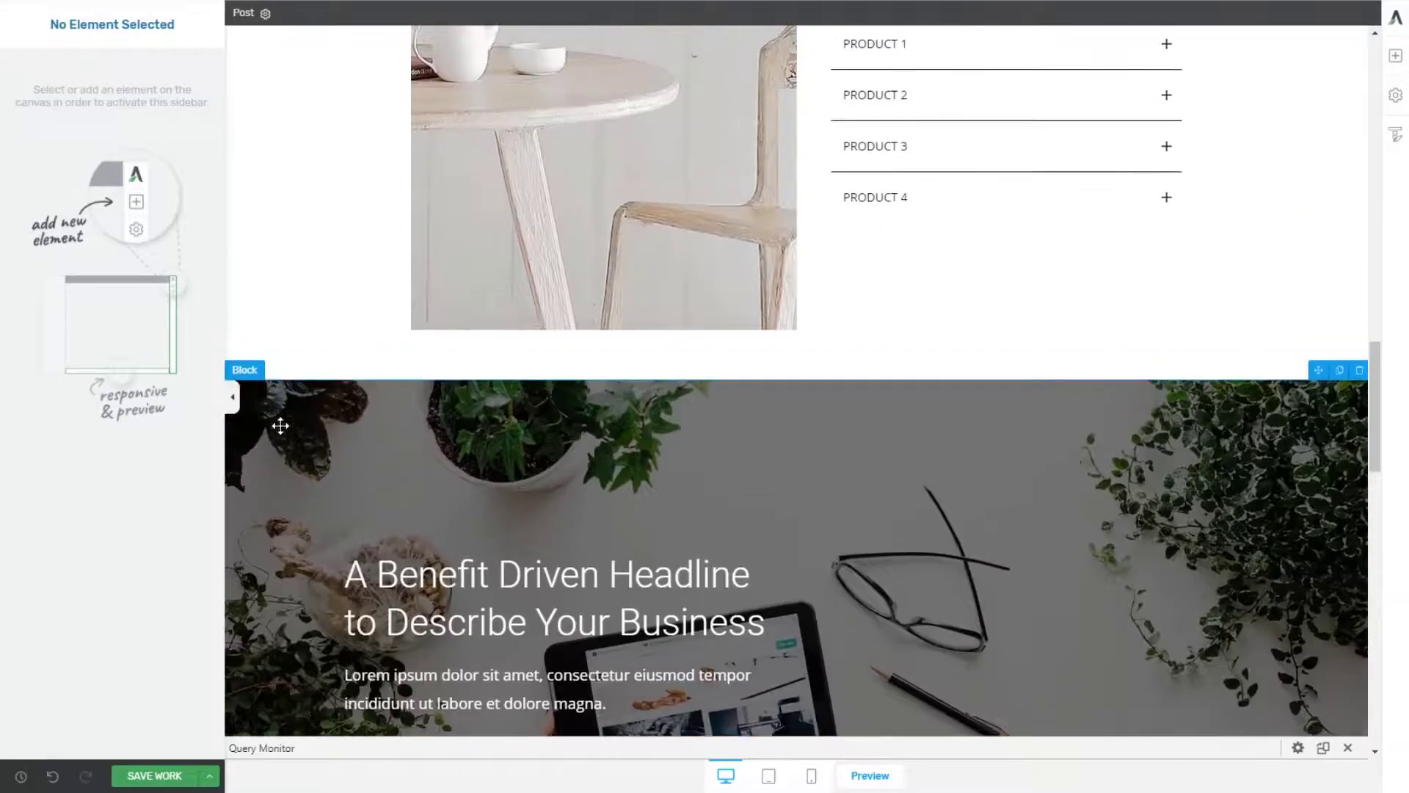
pyautogui.scroll(15, 280, 426)
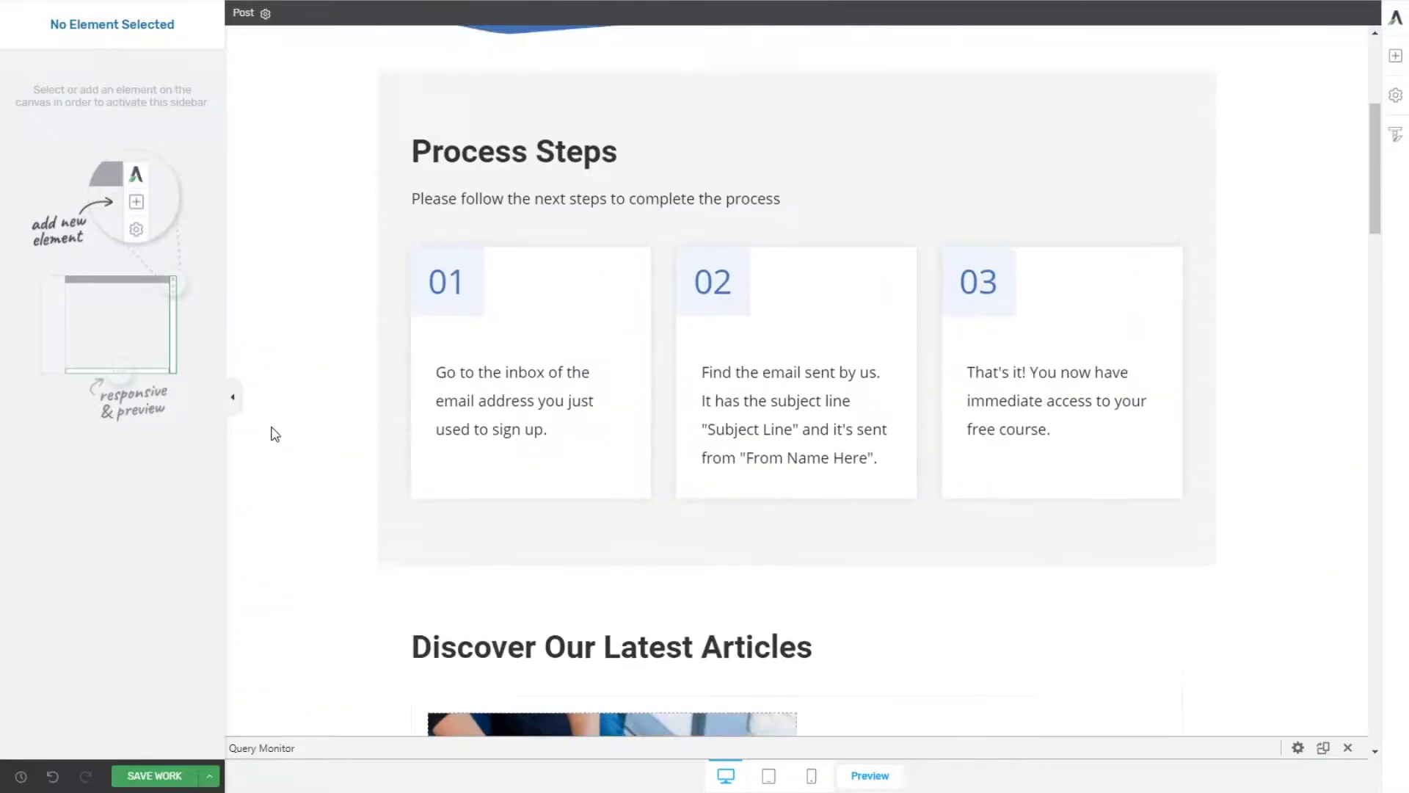
pyautogui.scroll(5, 274, 434)
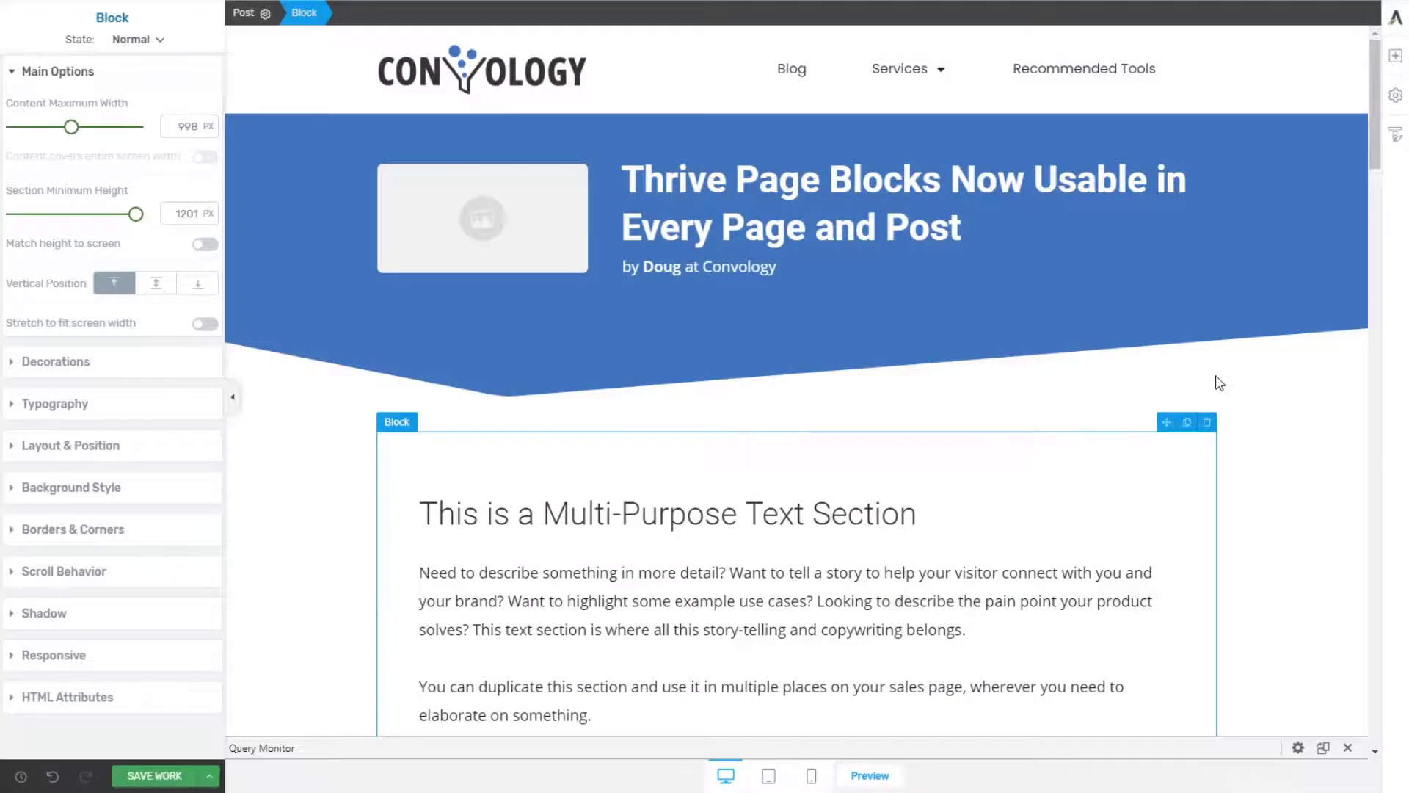
pyautogui.click(1294, 396)
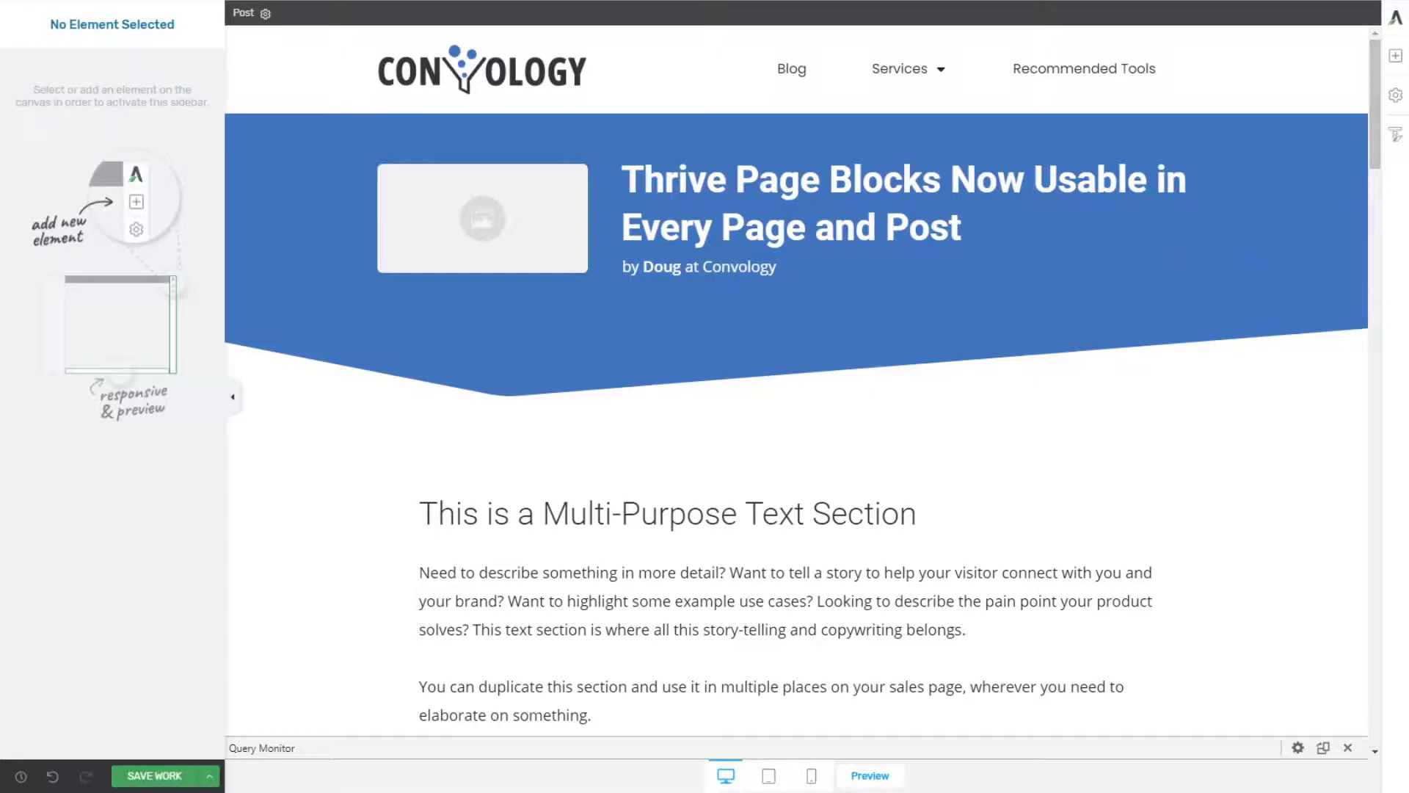
# Scroll down through the whole post to review each assembled section.
pyautogui.scroll(-4, 998, 421)
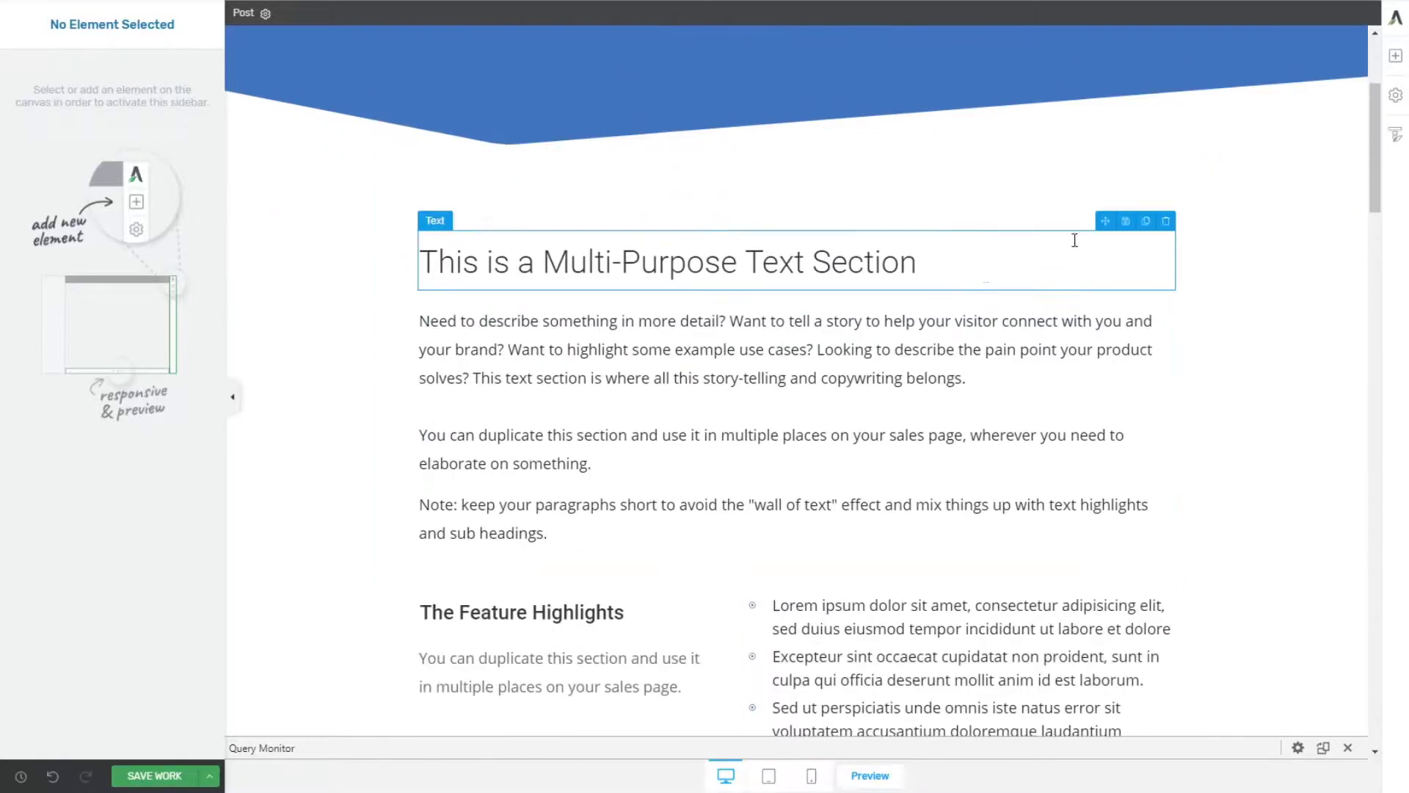
pyautogui.scroll(-1, 982, 255)
pyautogui.scroll(-3, 874, 217)
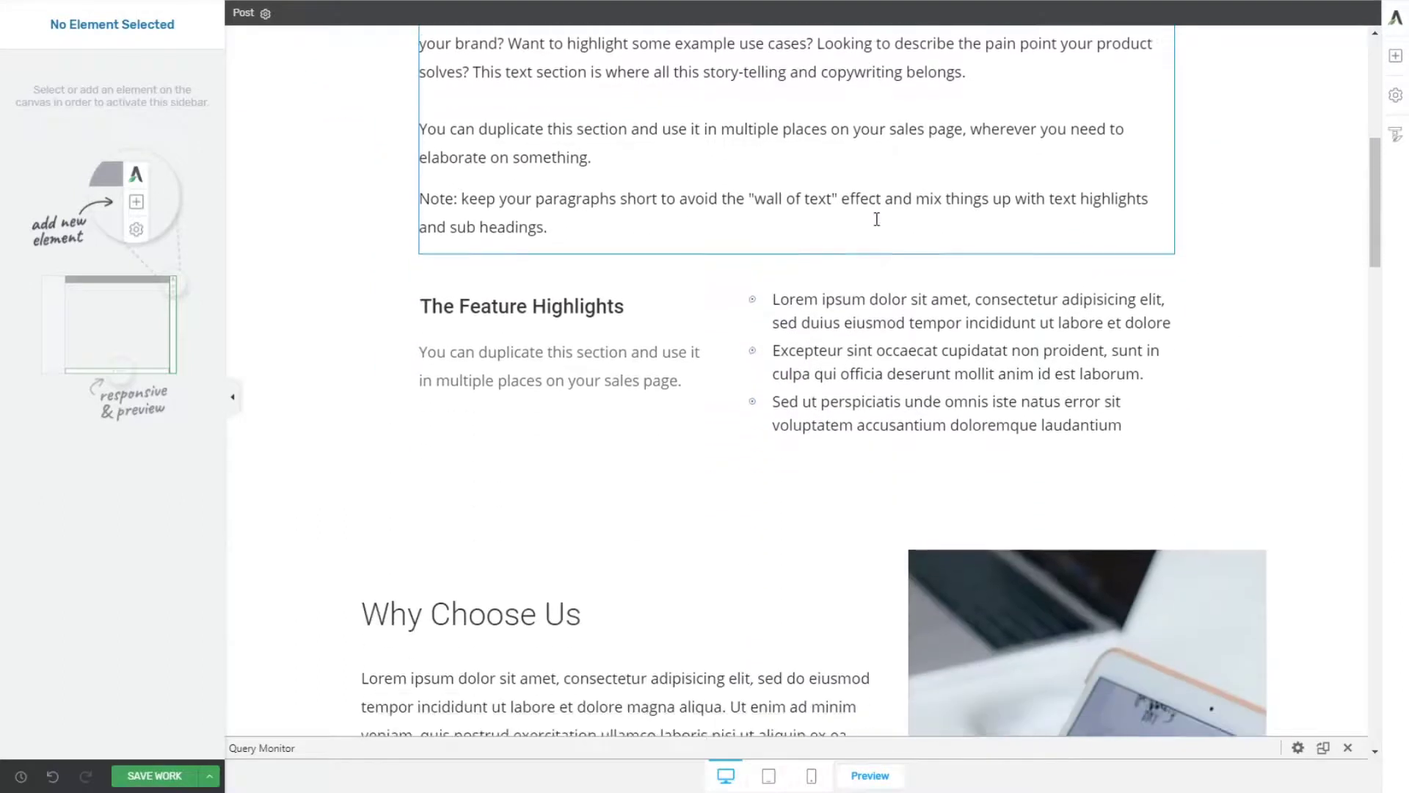
pyautogui.scroll(-7, 903, 235)
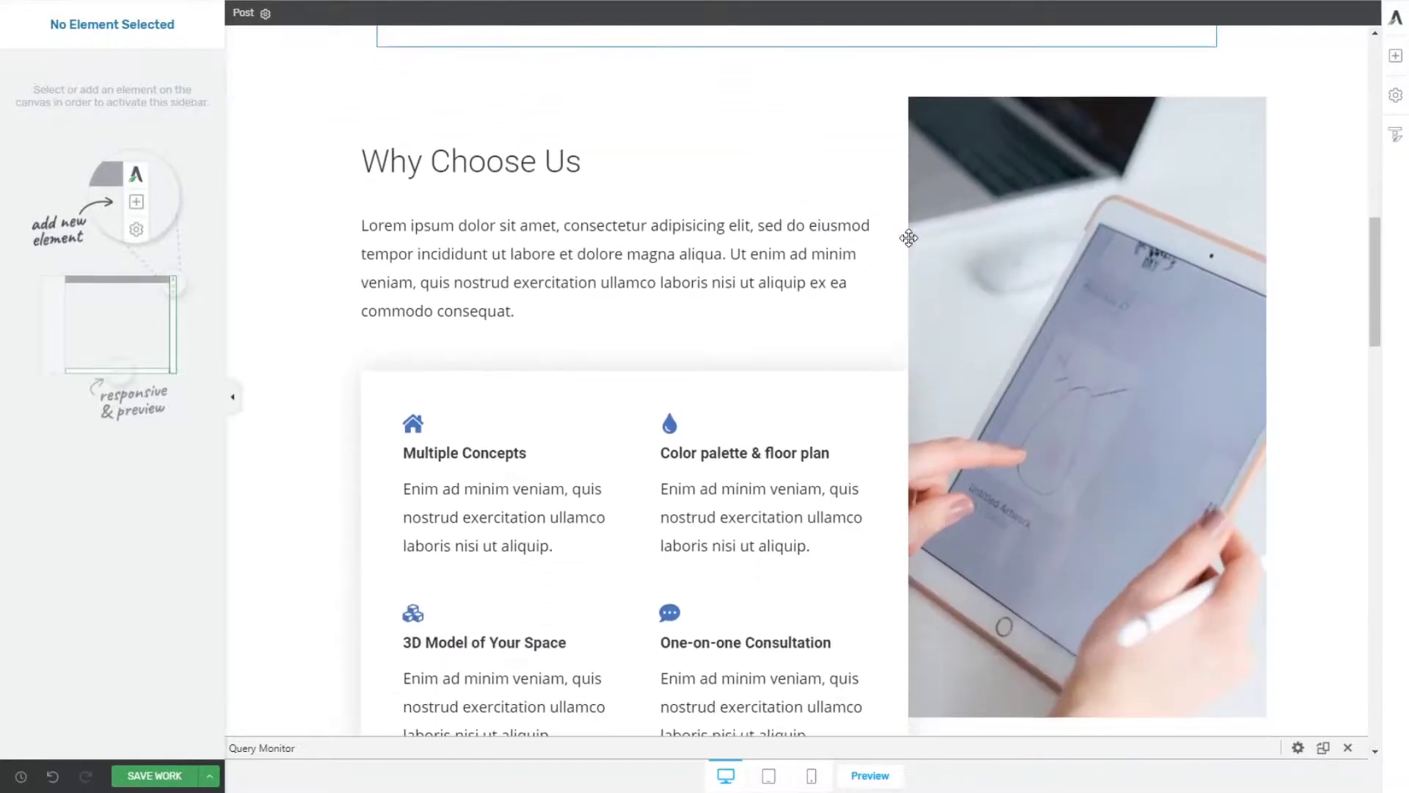
pyautogui.scroll(-8, 910, 238)
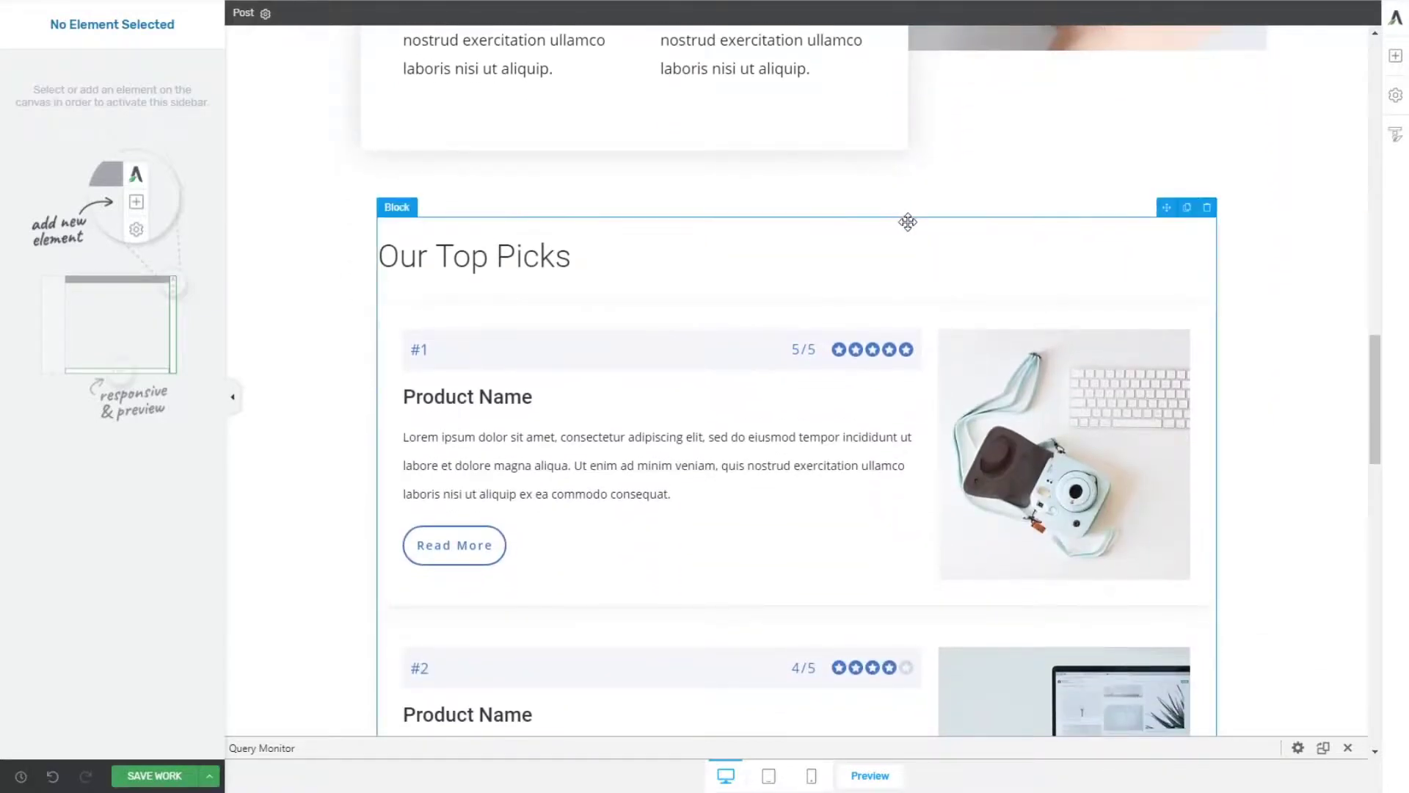
pyautogui.scroll(-2, 910, 224)
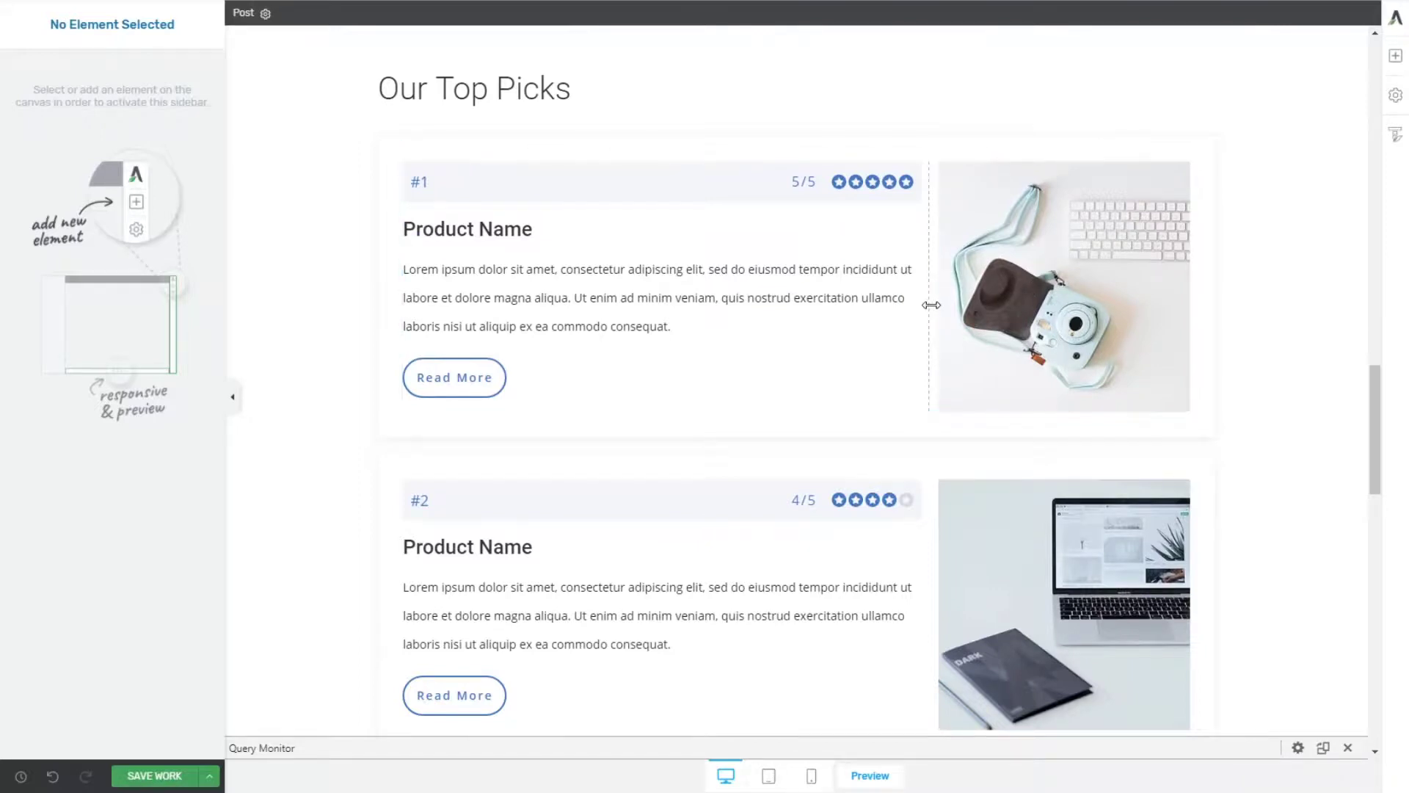
pyautogui.scroll(-8, 930, 304)
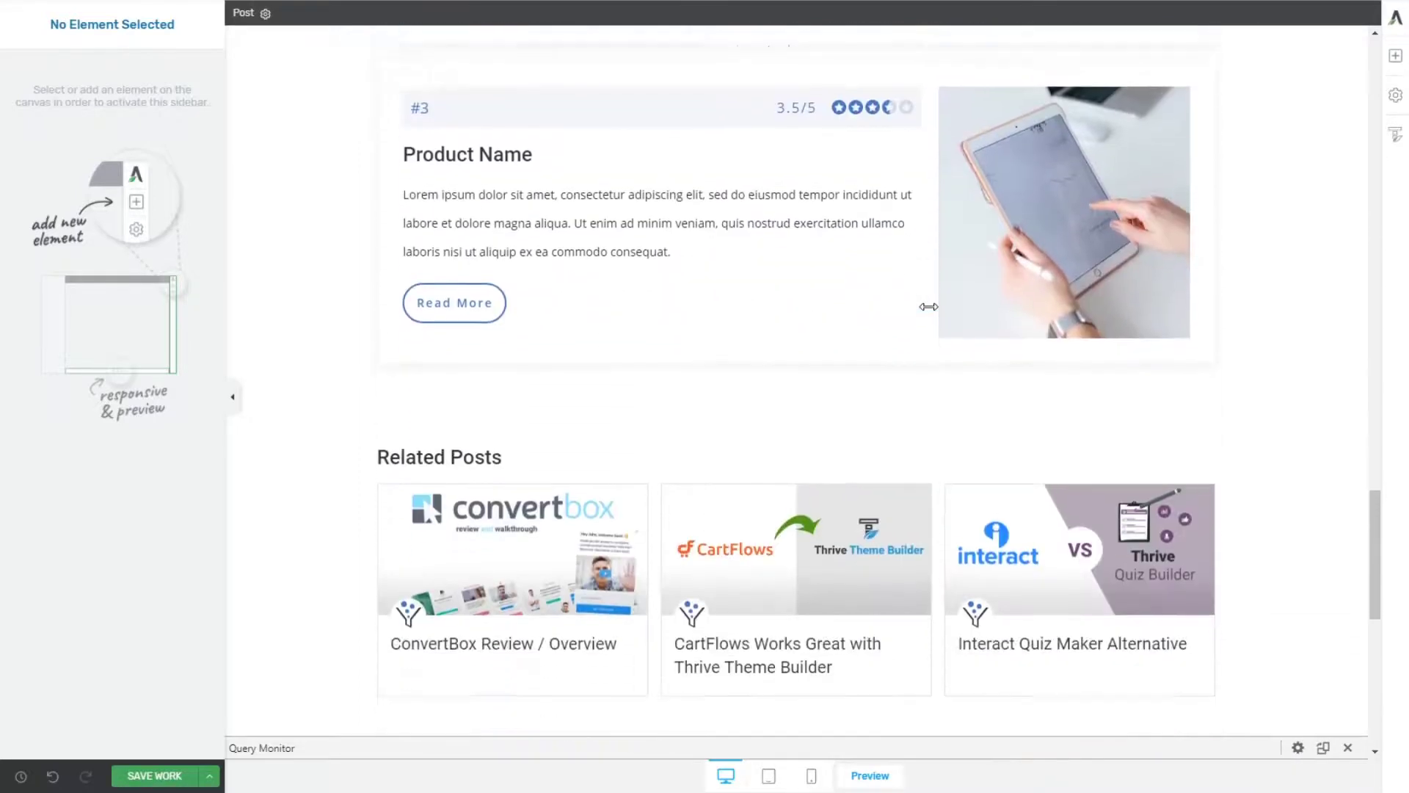
pyautogui.scroll(-2, 928, 306)
pyautogui.scroll(15, 929, 307)
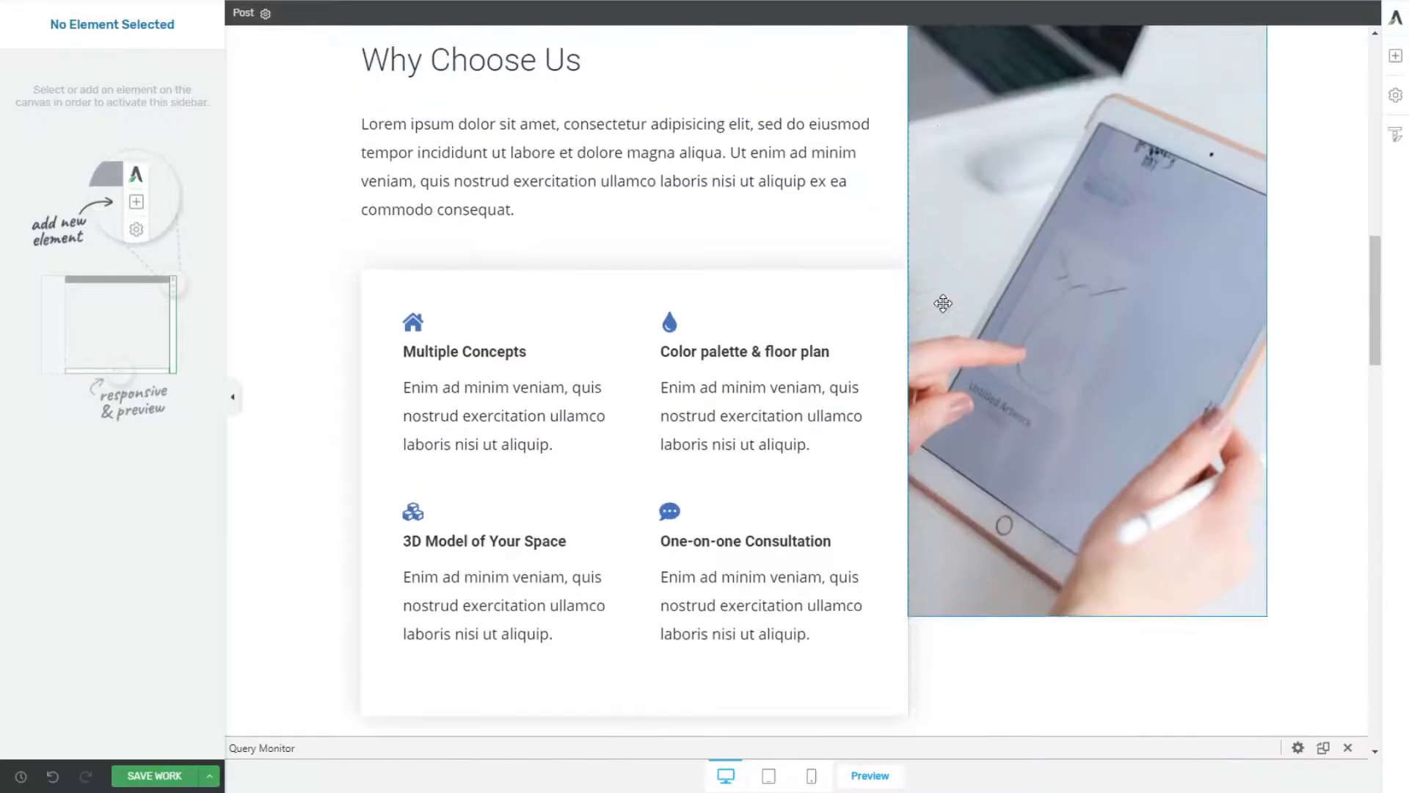
pyautogui.scroll(10, 943, 303)
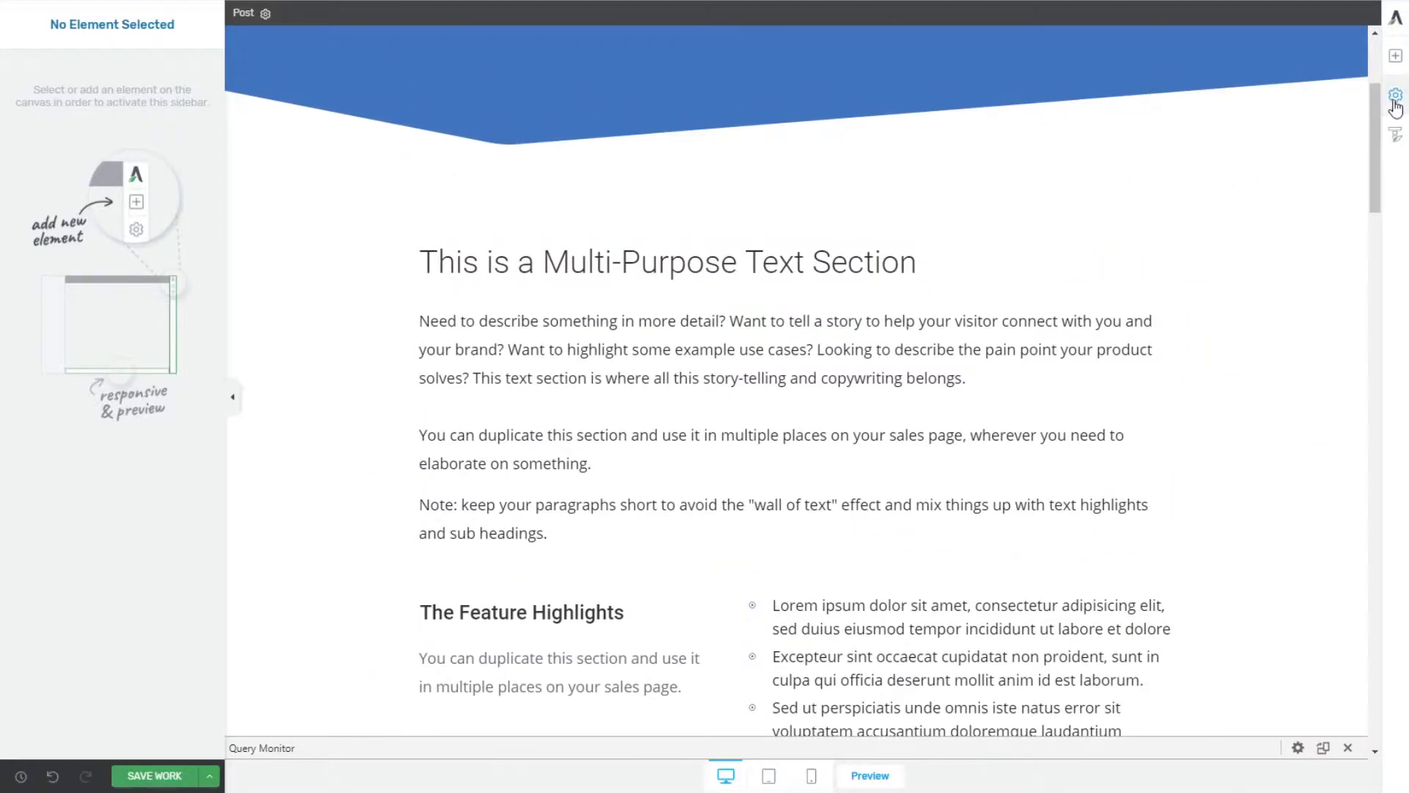
# Use Save as Template from the settings gear to store the content as 'Test blog post template'.
pyautogui.click(1395, 103)
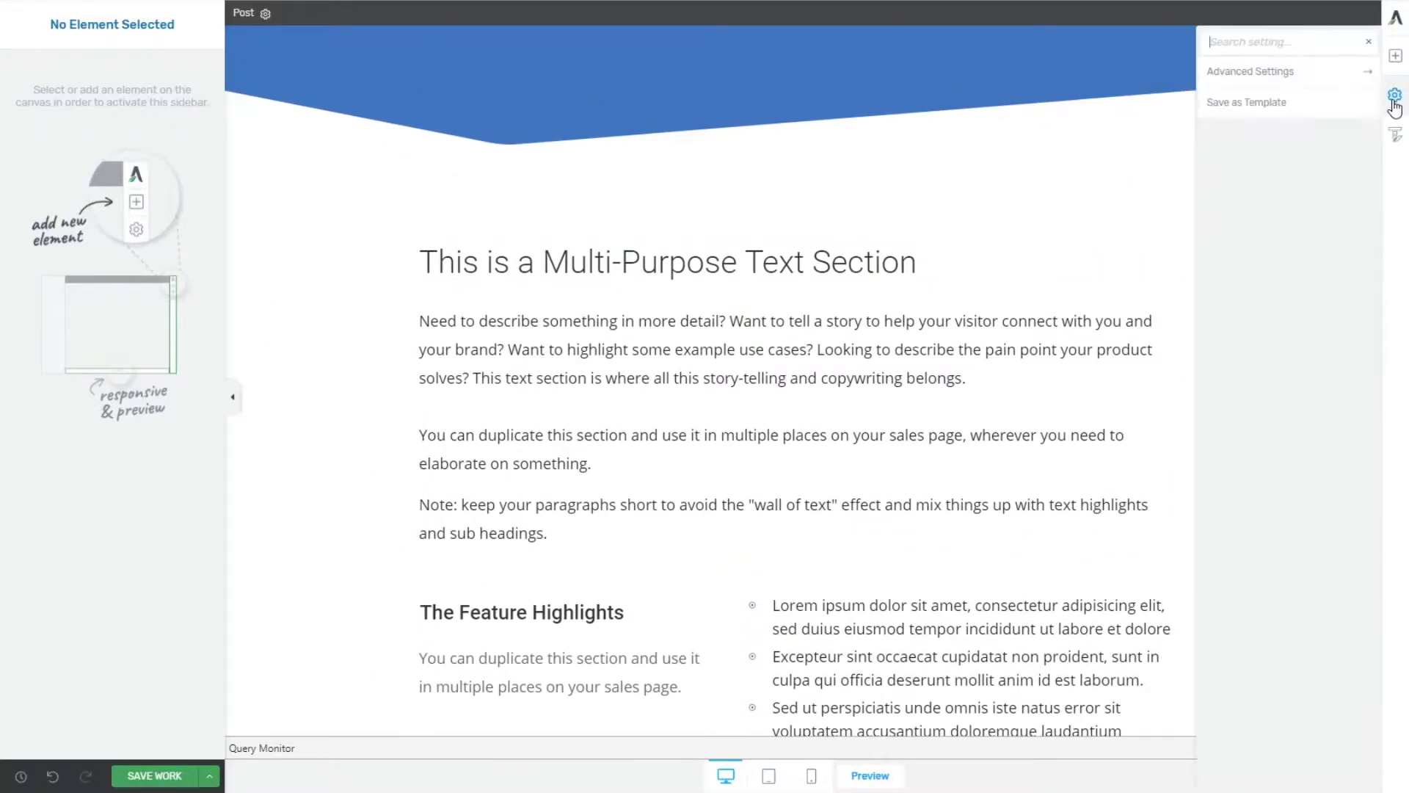
pyautogui.click(1236, 110)
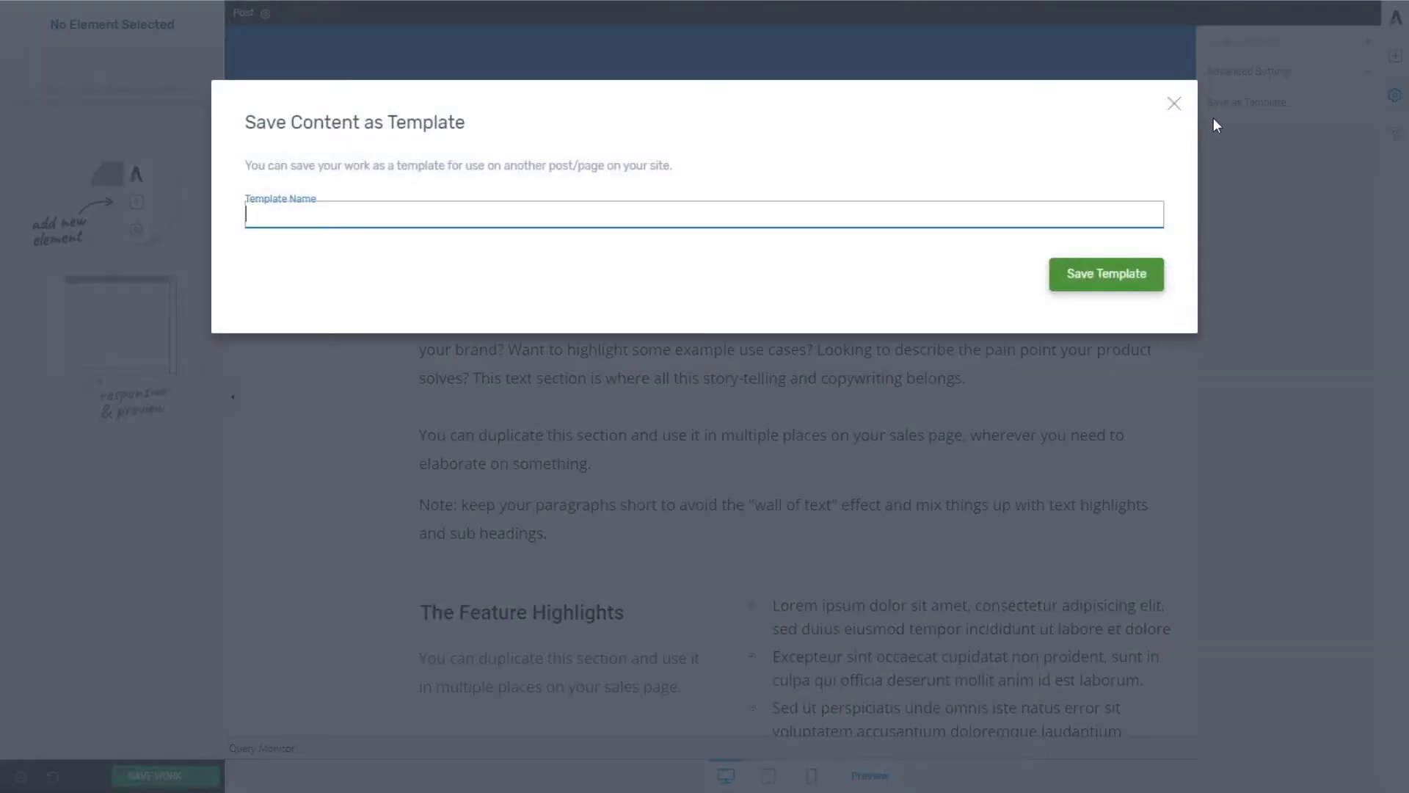
pyautogui.write('Test blog post template')
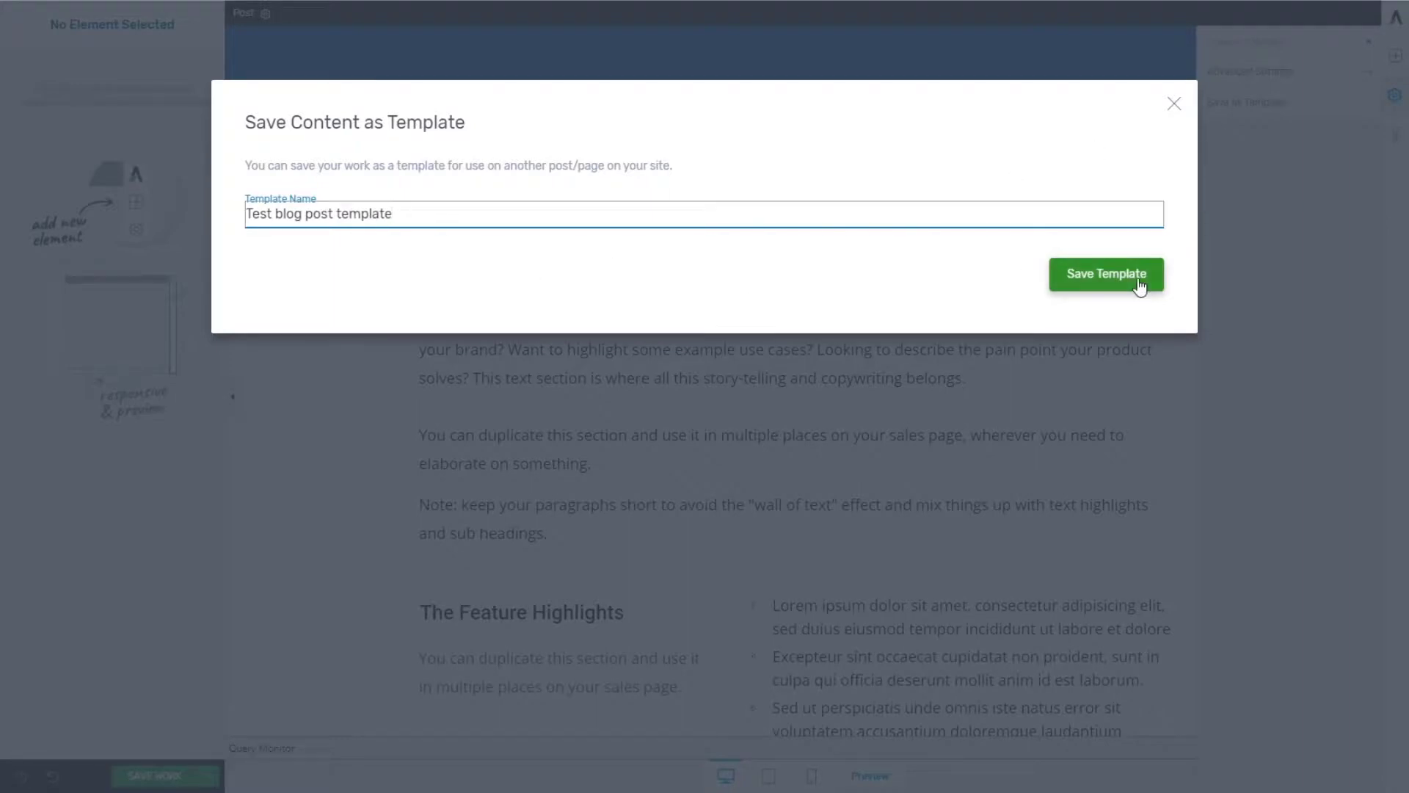
pyautogui.click(1101, 280)
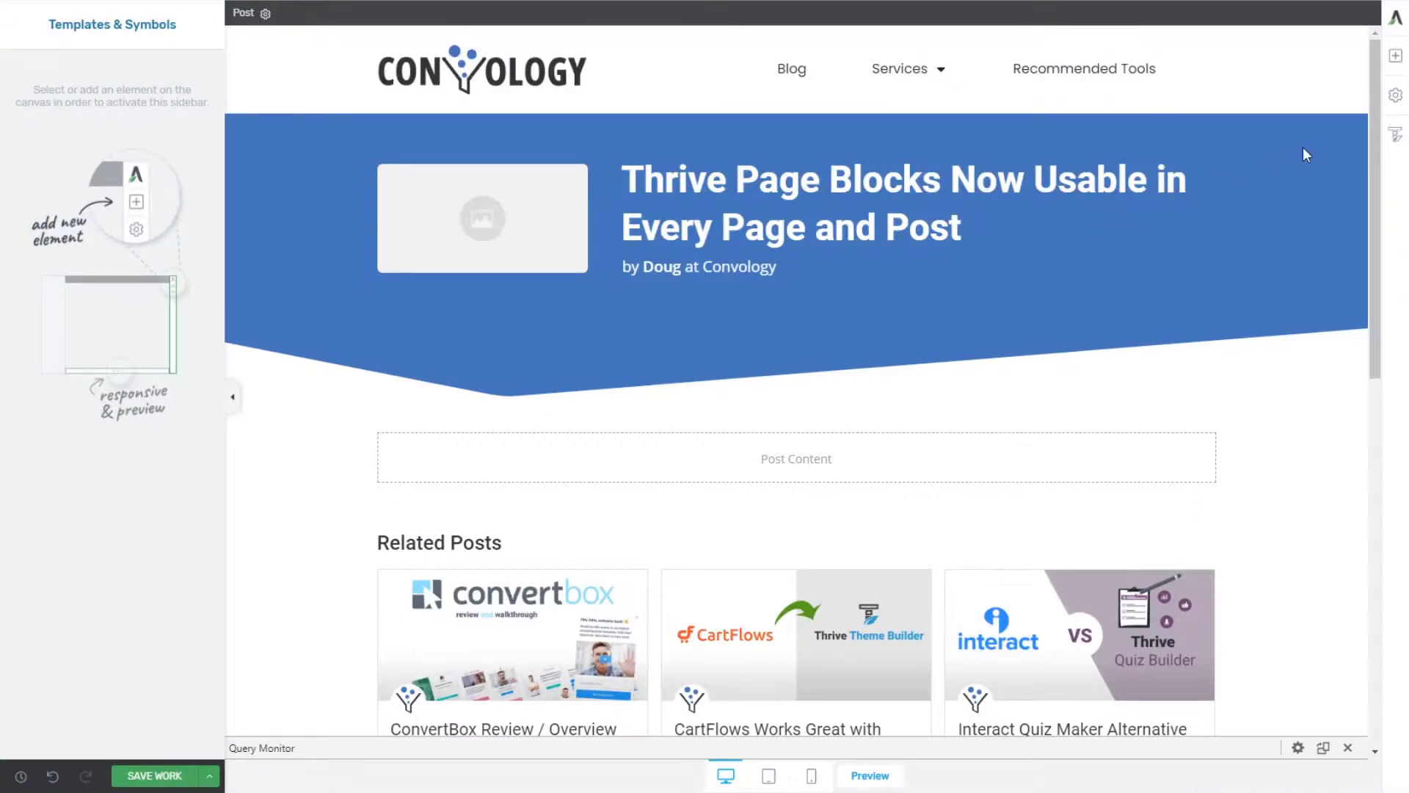
# Add a Templates & Symbols element to Post Content and insert 'Test blog post template'.
pyautogui.click(1395, 56)
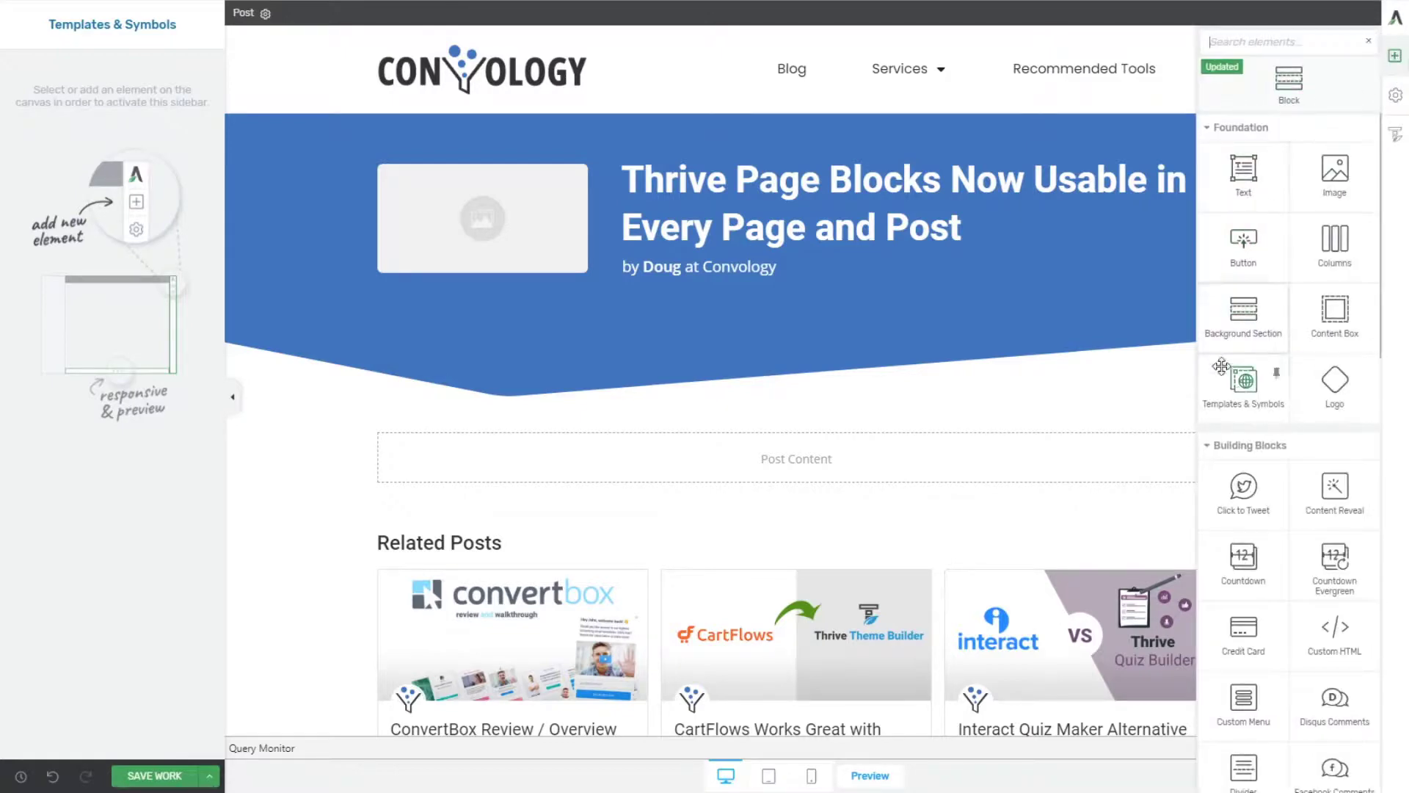
pyautogui.moveTo(1252, 389); pyautogui.dragTo(898, 470)
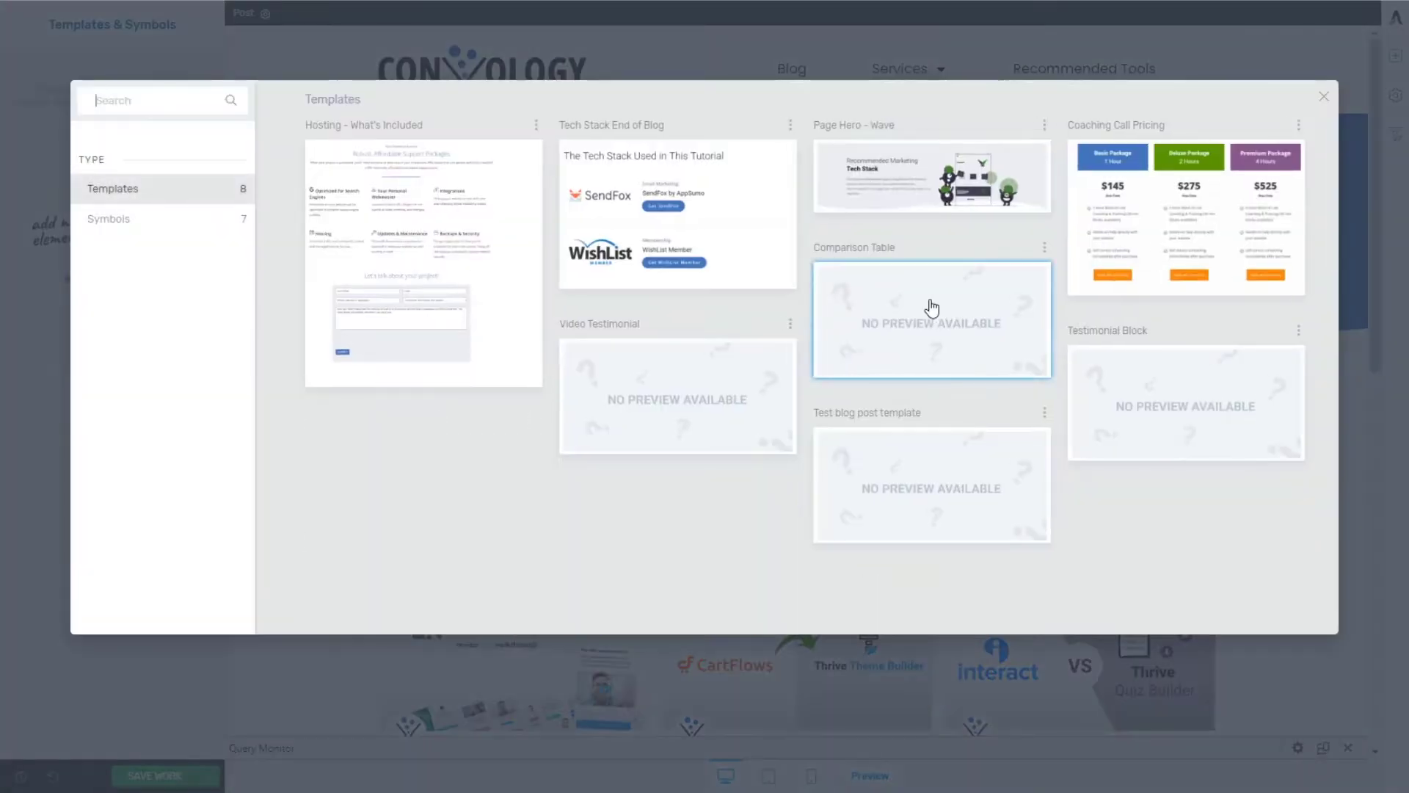
pyautogui.click(897, 478)
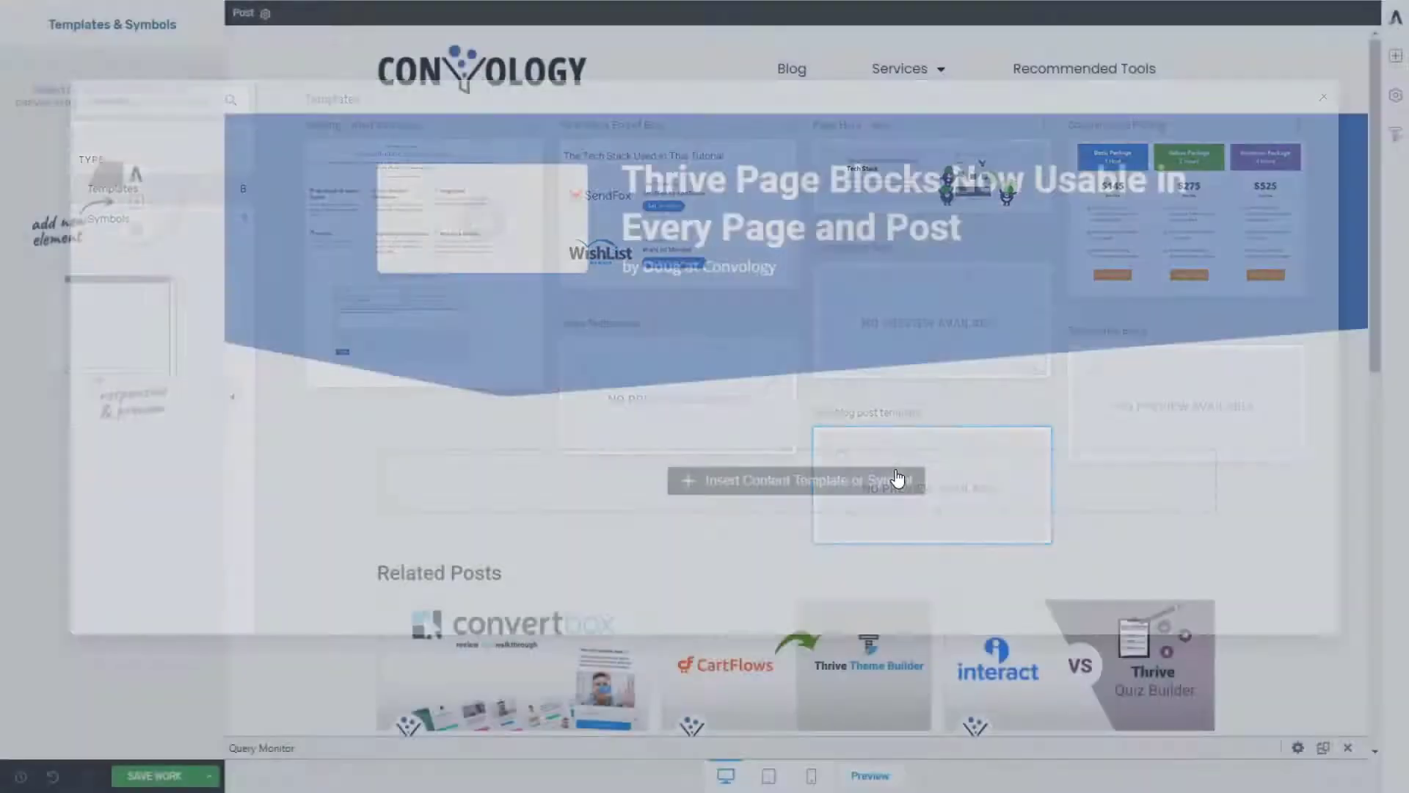
# Scroll through the refilled post to check the text section, feature highlights and Our Top Picks.
pyautogui.scroll(-8, 1222, 314)
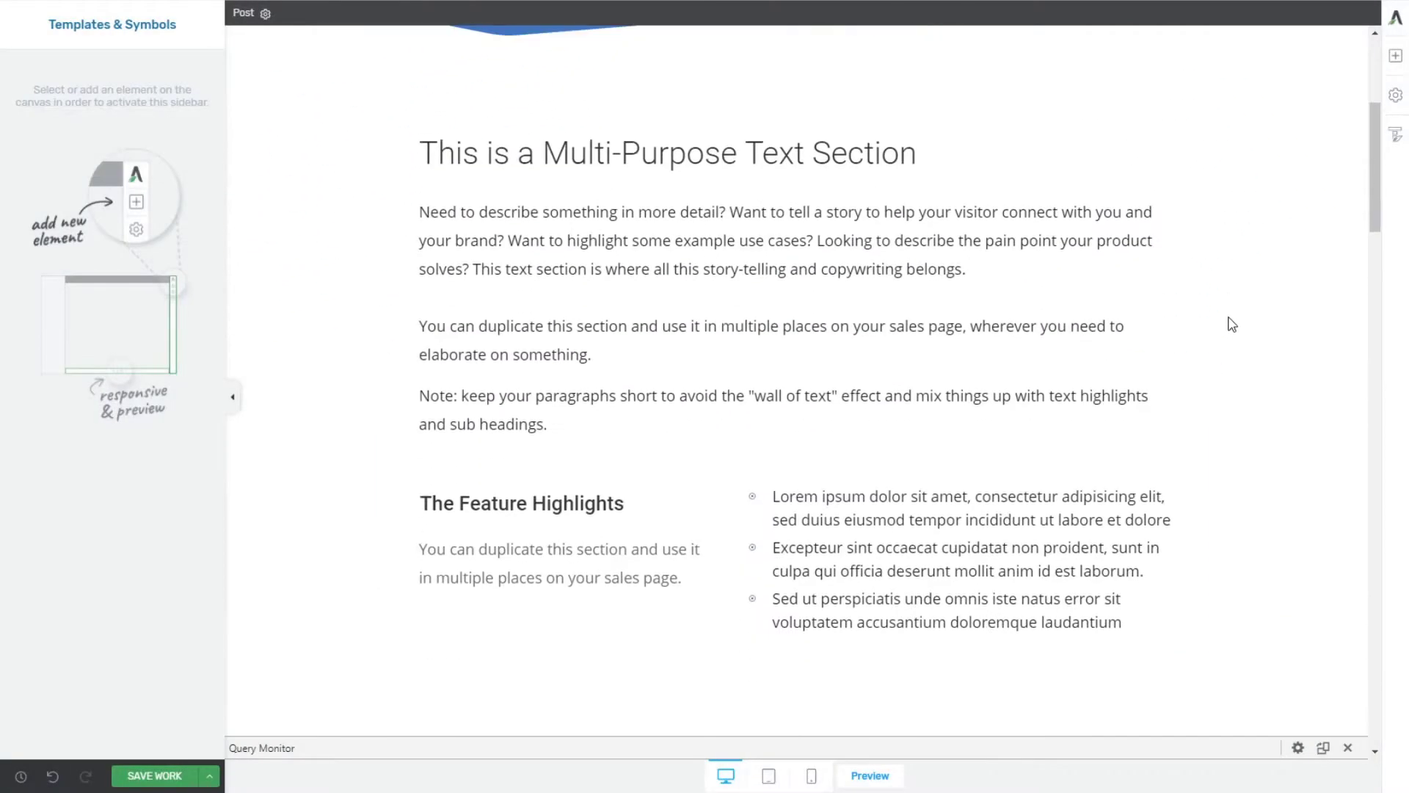
pyautogui.scroll(-14, 1238, 320)
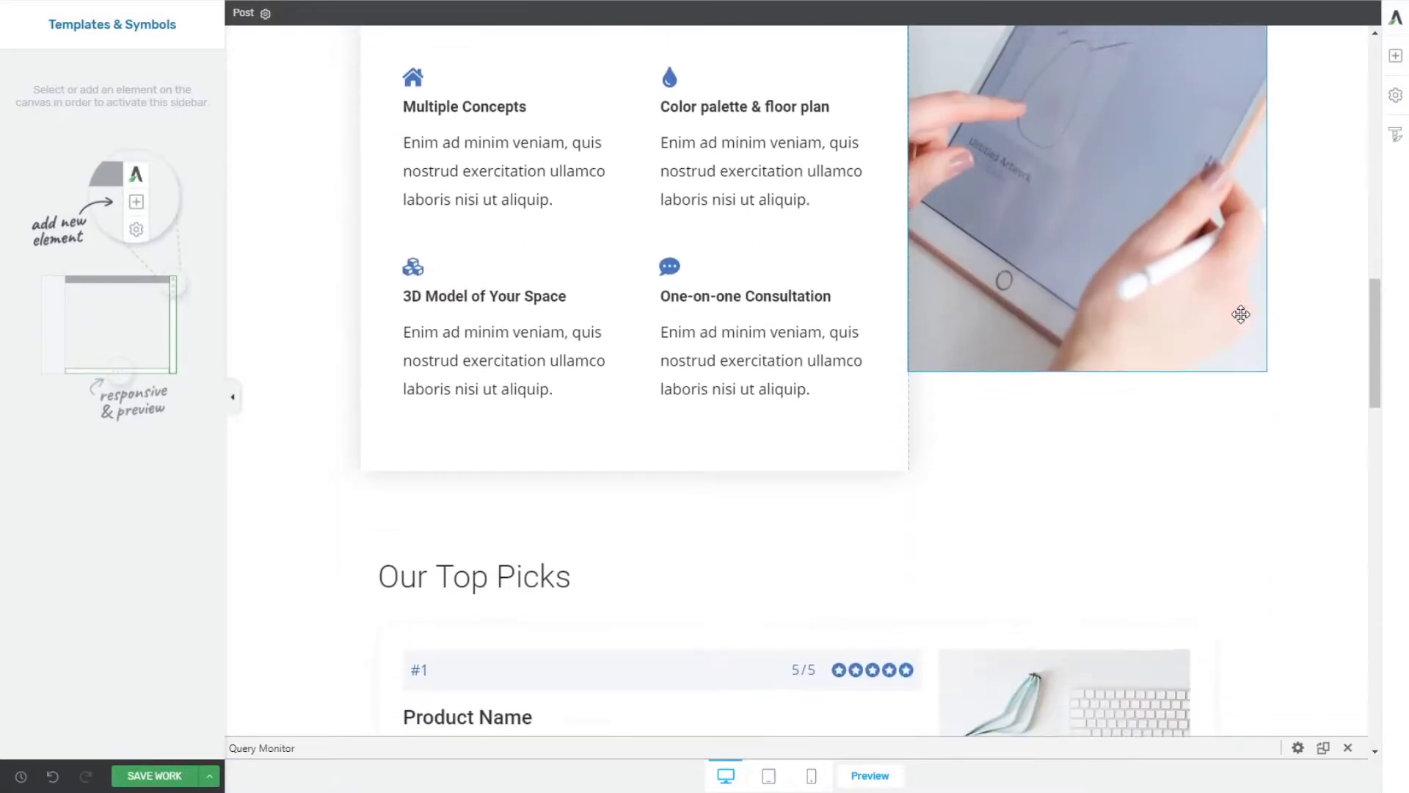
pyautogui.scroll(-13, 1246, 323)
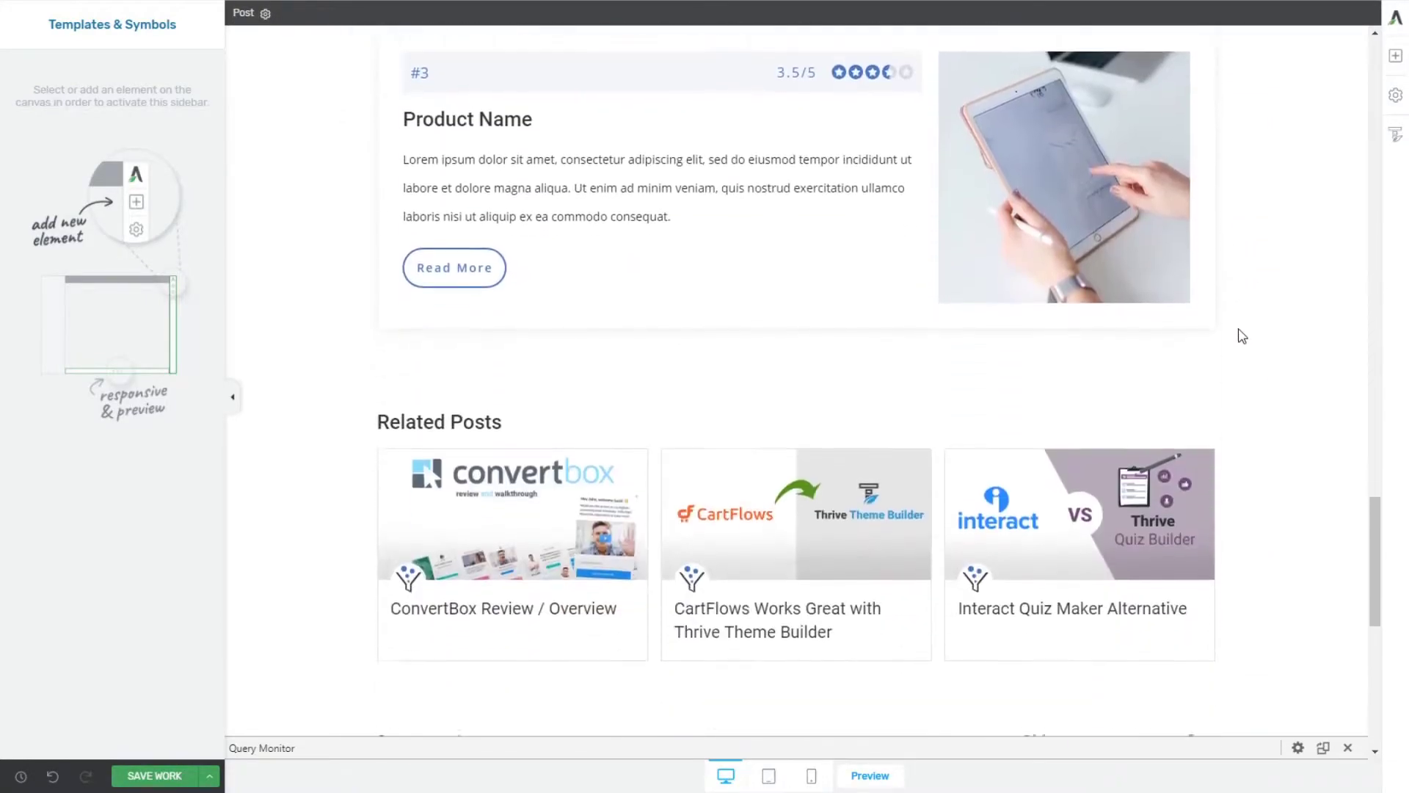
pyautogui.scroll(20, 1236, 342)
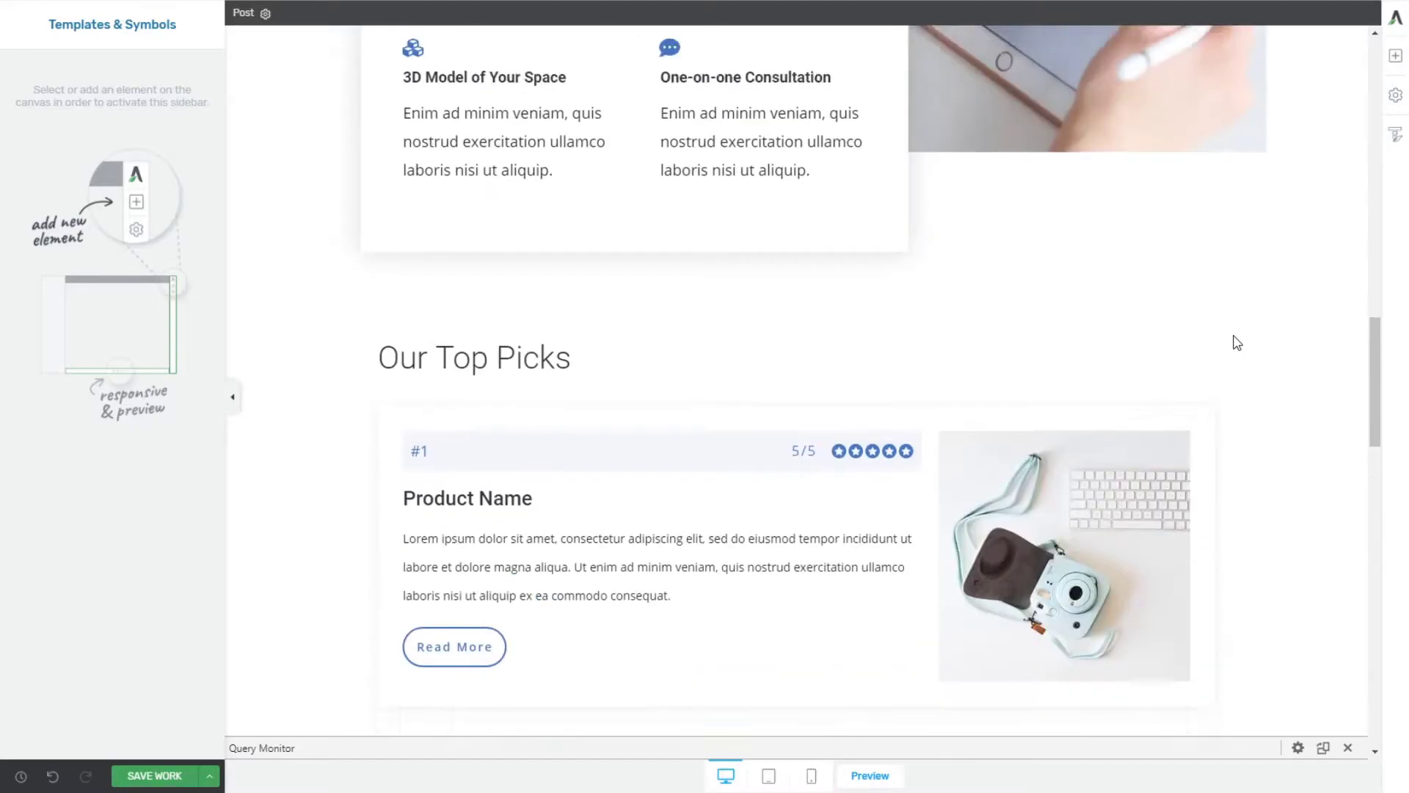
pyautogui.scroll(12, 1232, 334)
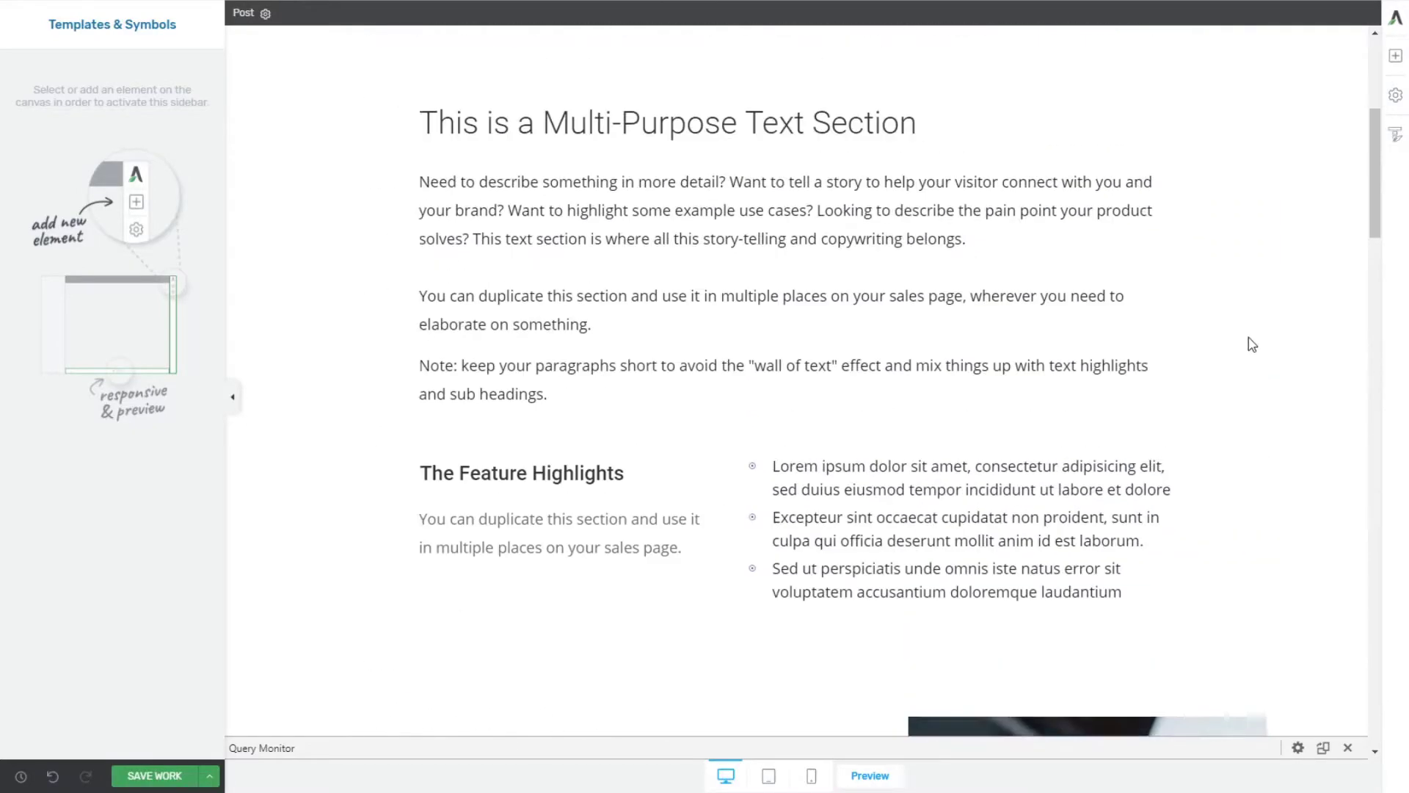
pyautogui.scroll(3, 1256, 339)
pyautogui.scroll(-4, 1231, 385)
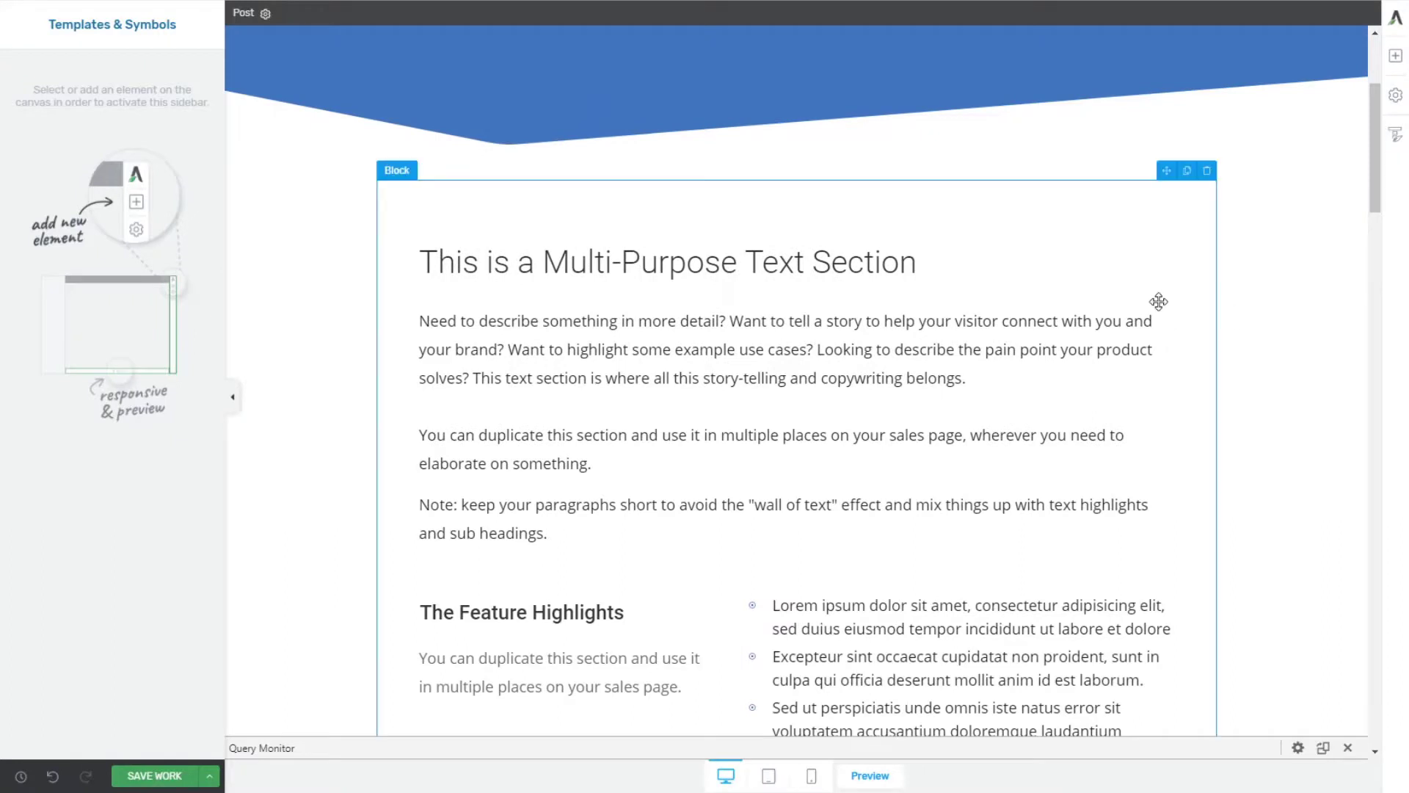
pyautogui.scroll(3, 1271, 323)
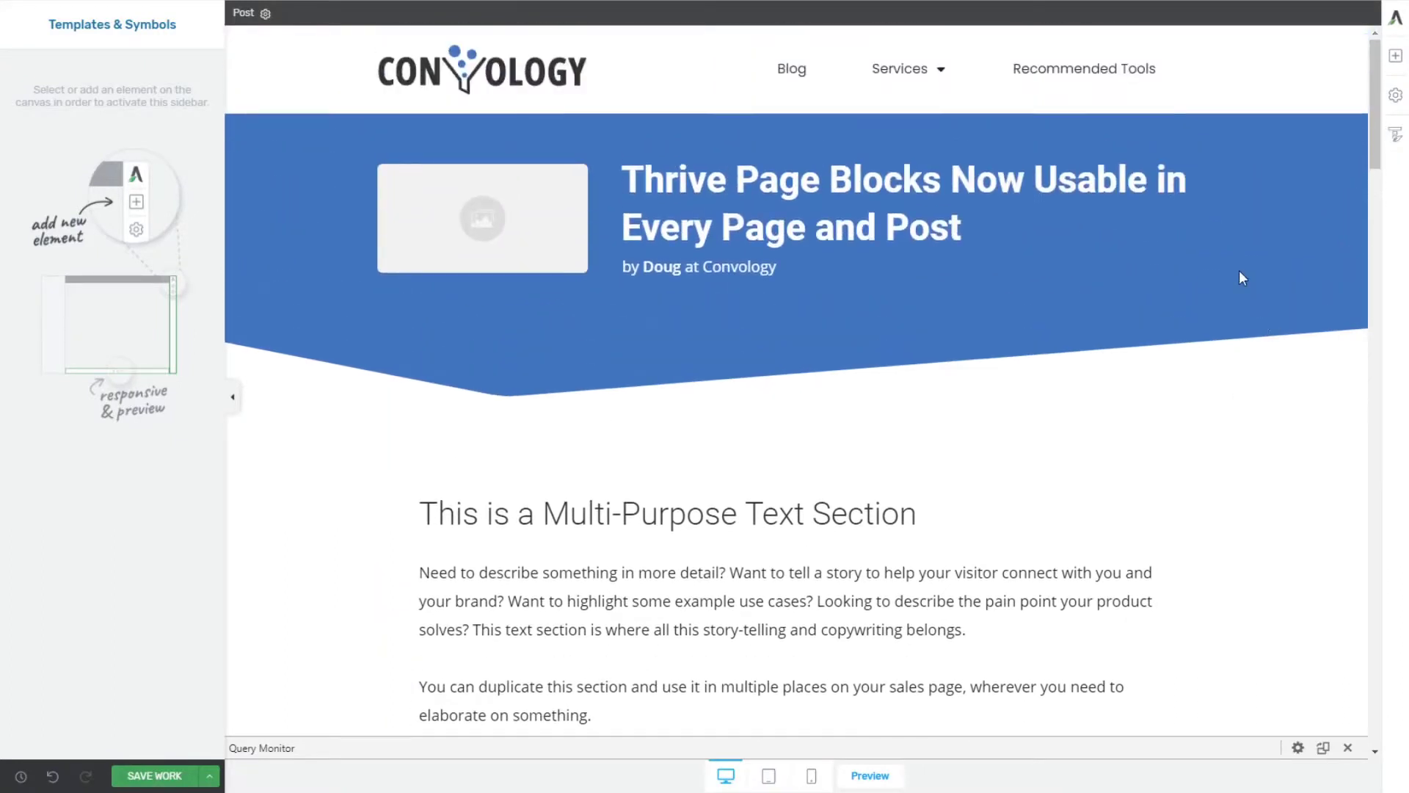
# Open the Add Element panel with the + icon in the right sidebar.
pyautogui.click(1396, 56)
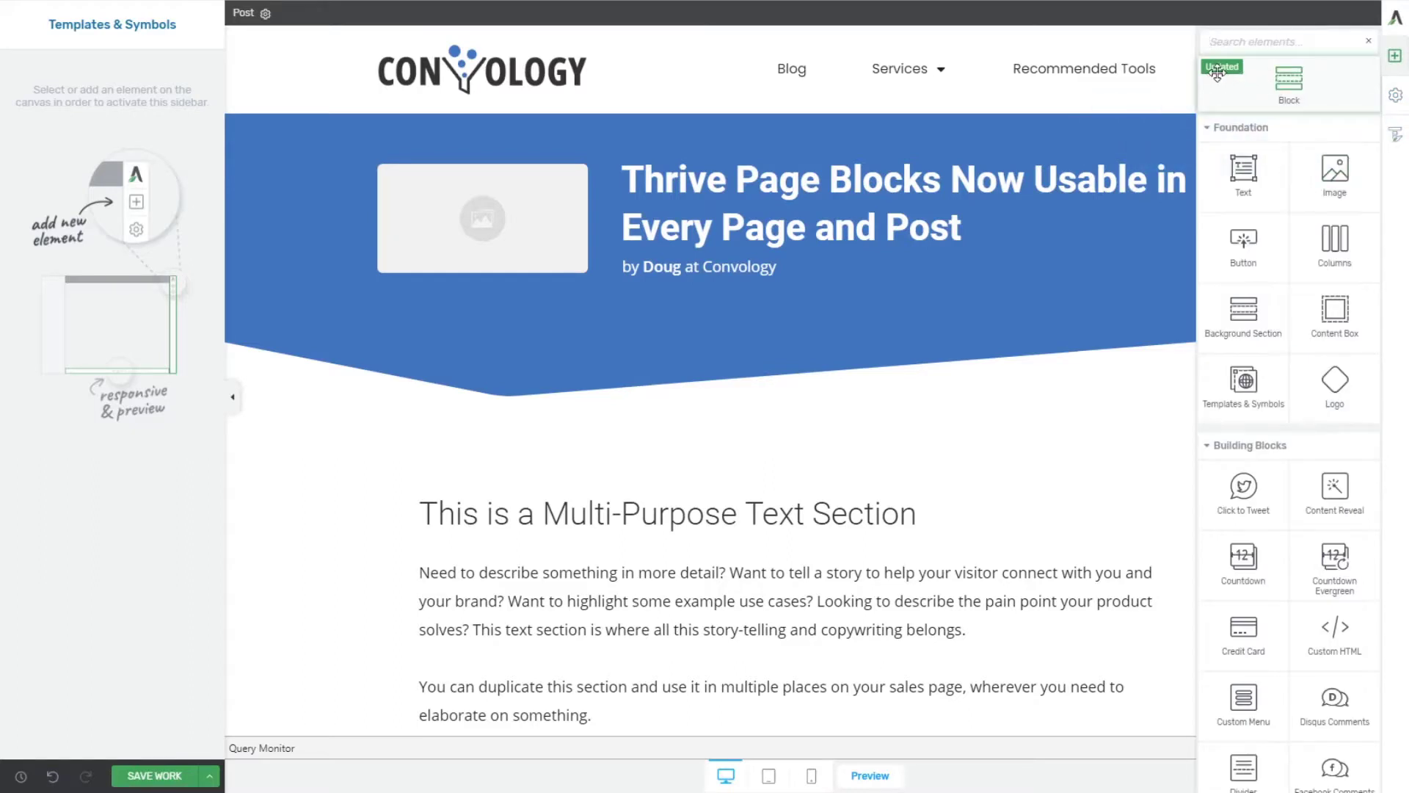